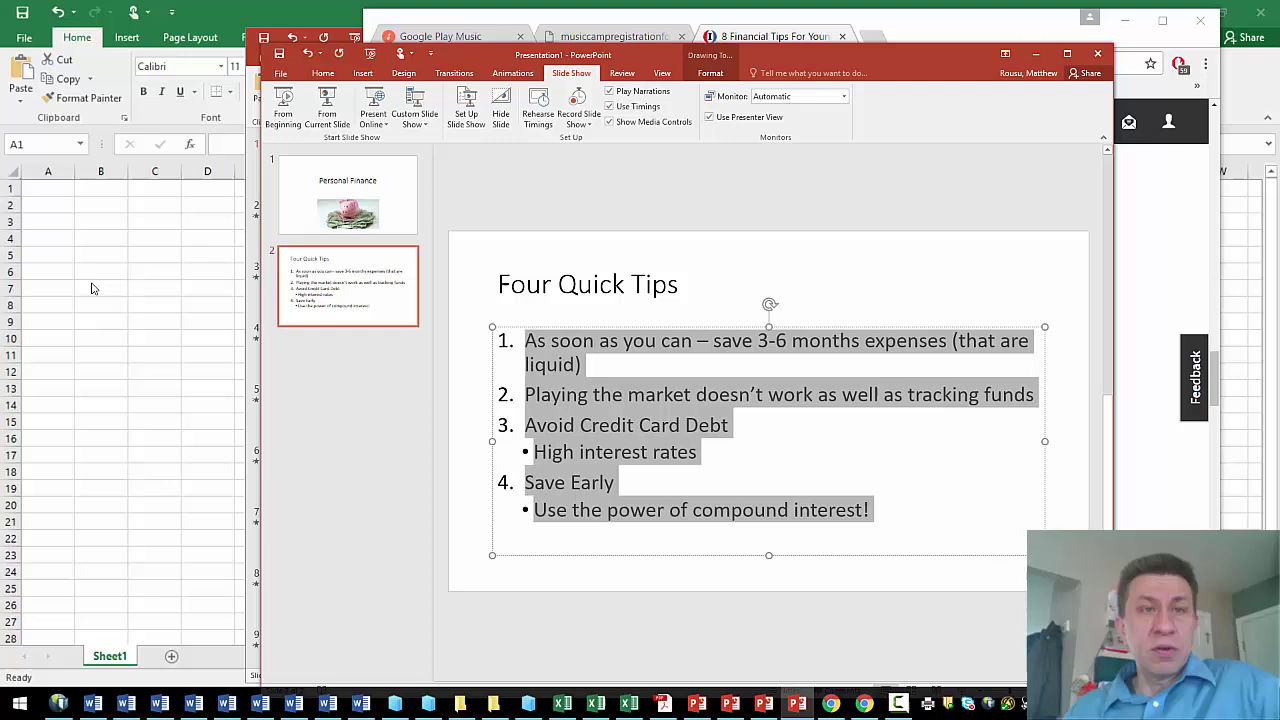
- Put the starting age 22 in A2 and the heading Age in A1
{"action": "key", "text": "alt+Tab"}
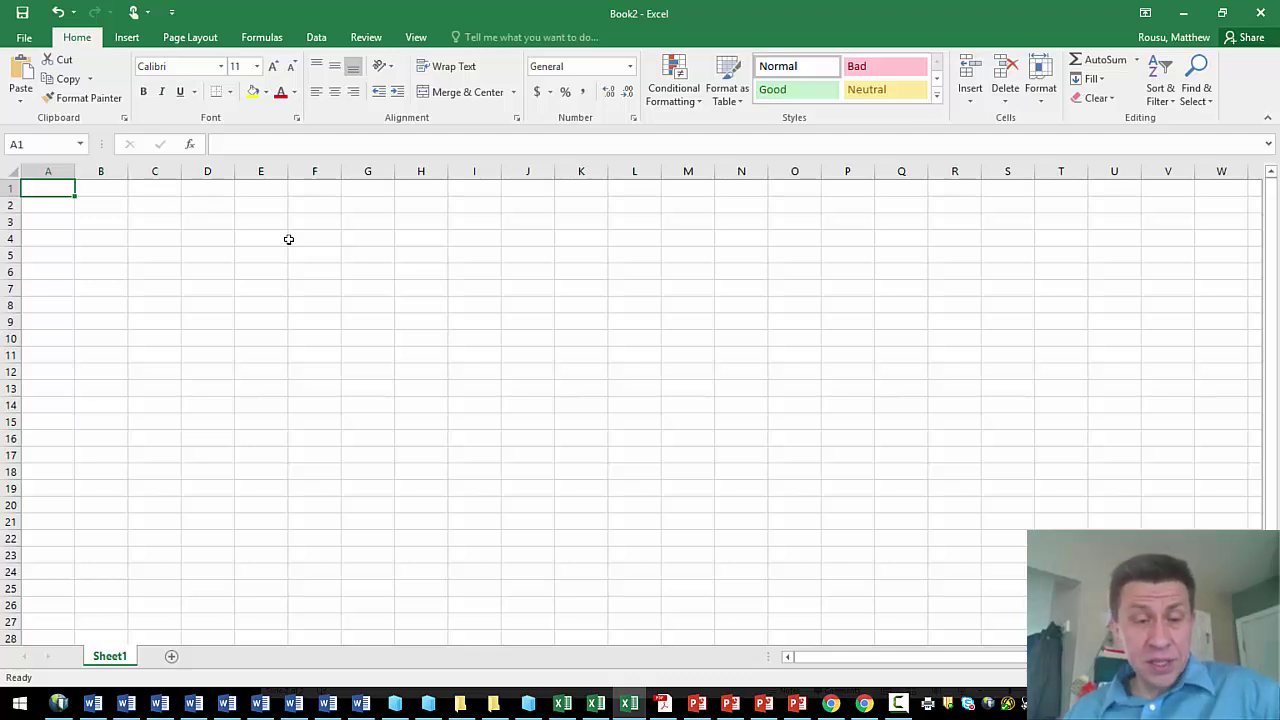
{"action": "type", "text": "22"}
{"action": "key", "text": "Return"}
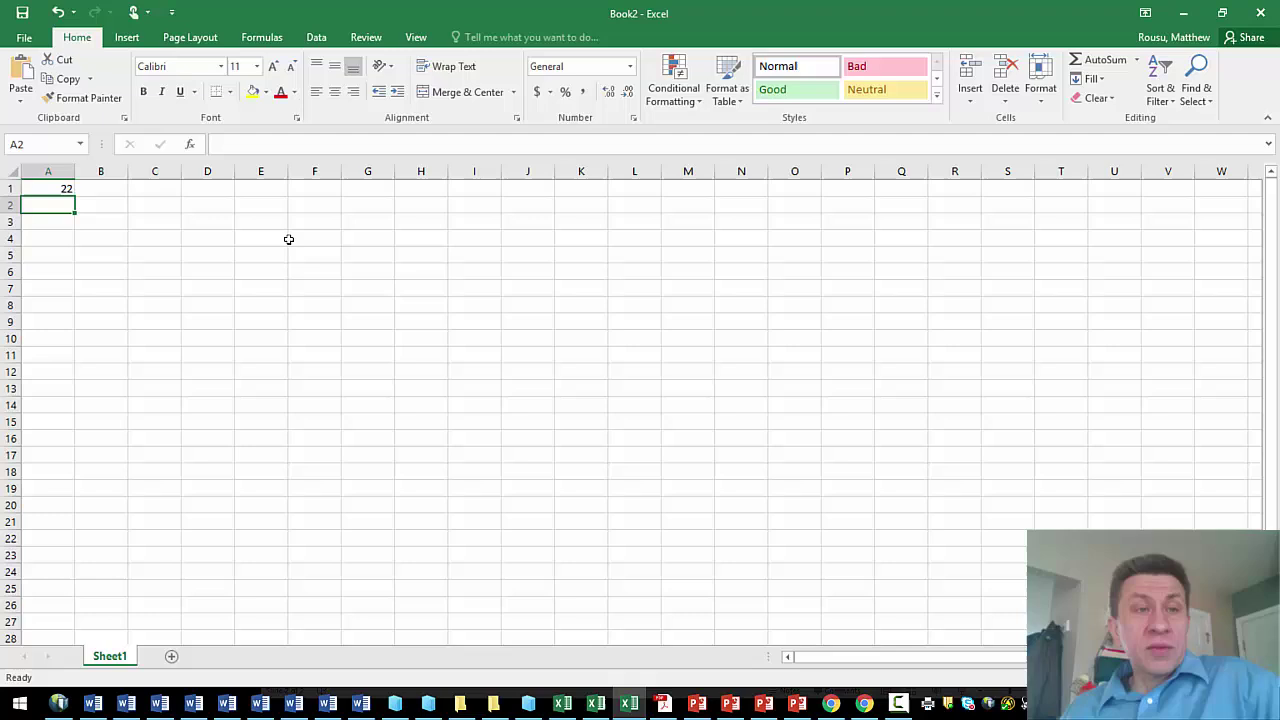
{"action": "left_click", "coordinate": [57, 189]}
{"action": "left_click_drag", "start_coordinate": [57, 196], "coordinate": [57, 206]}
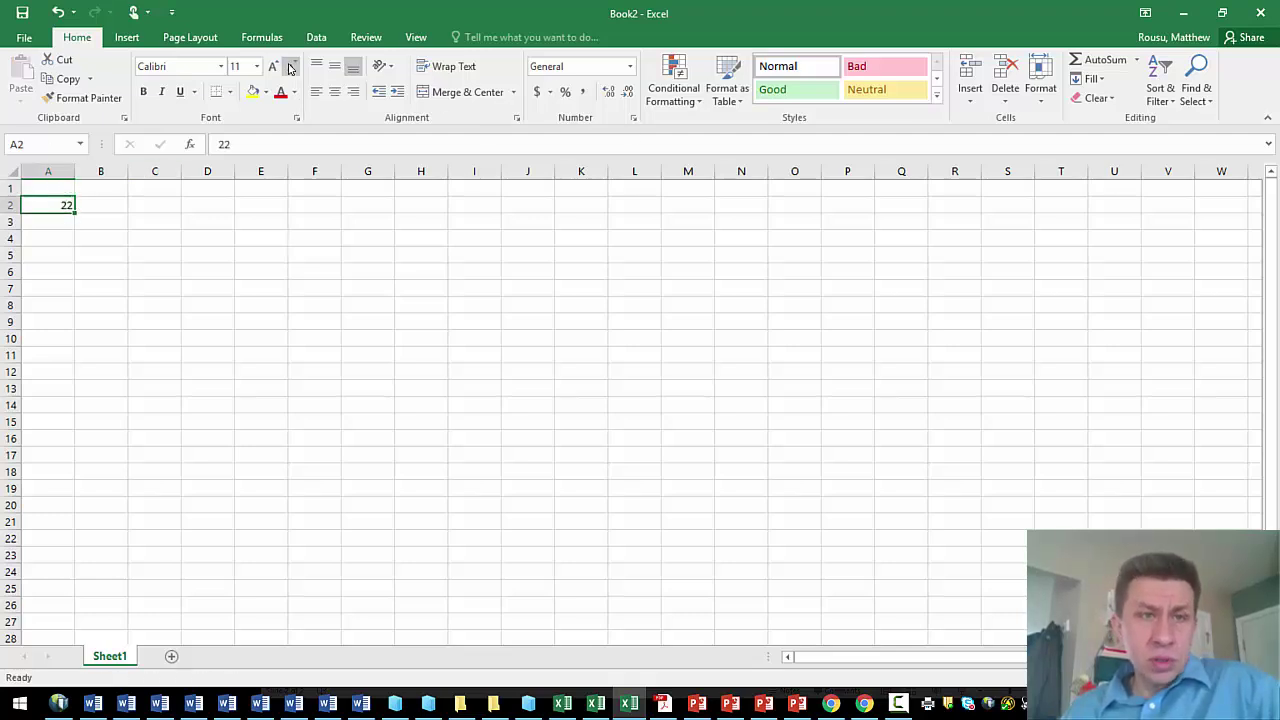
{"action": "scroll", "coordinate": [986, 543], "scroll_direction": "up", "scroll_amount": 6}
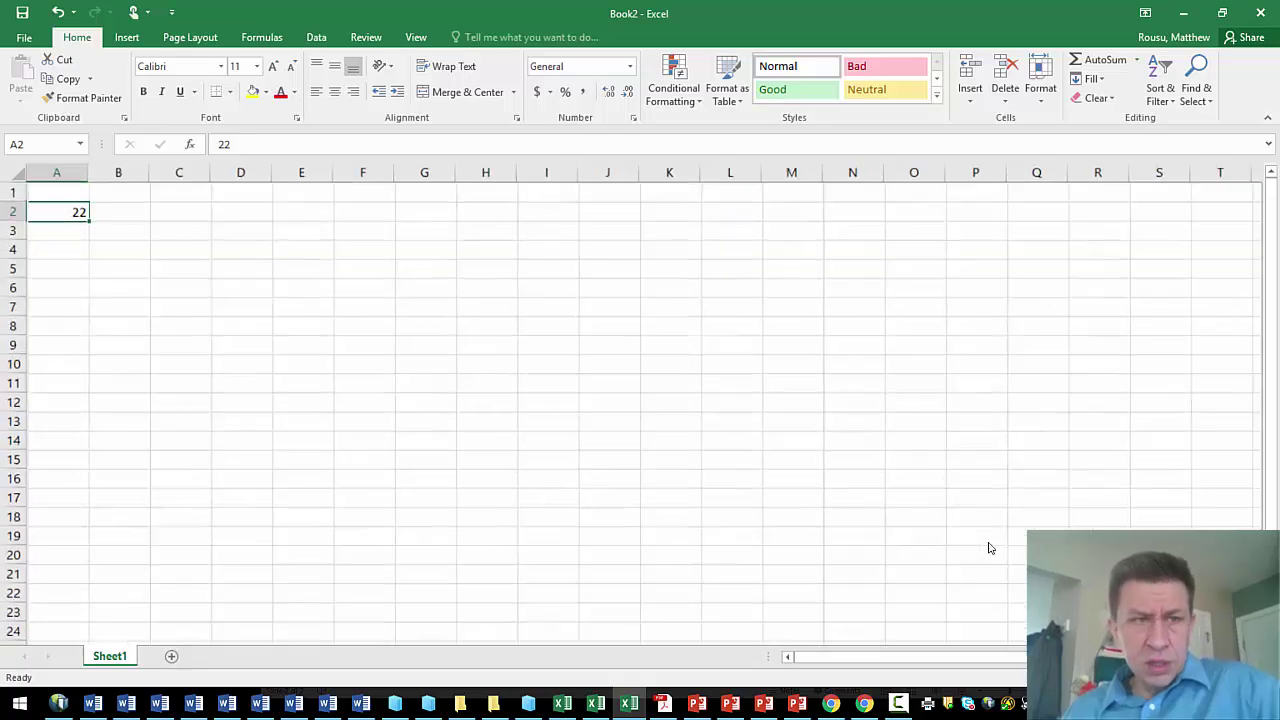
{"action": "left_click", "coordinate": [100, 200]}
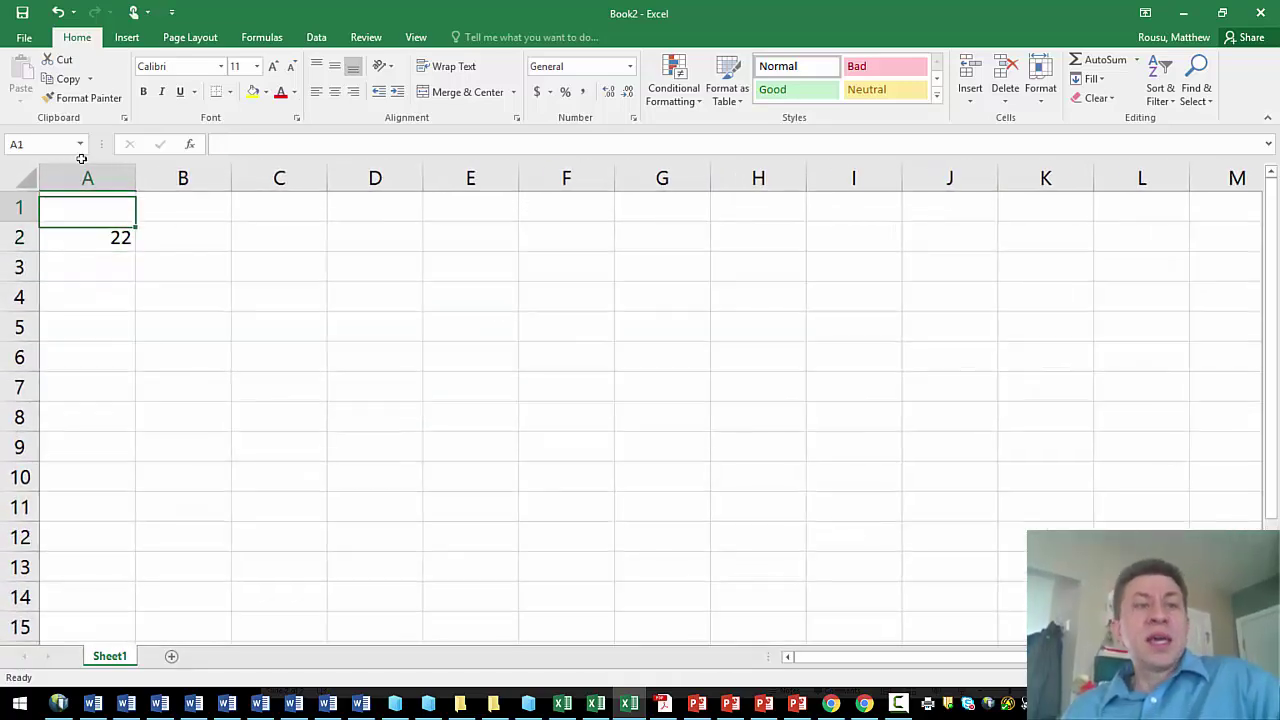
{"action": "type", "text": "Ages"}
{"action": "key", "text": "BackSpace"}
{"action": "key", "text": "Return"}
{"action": "key", "text": "Return"}
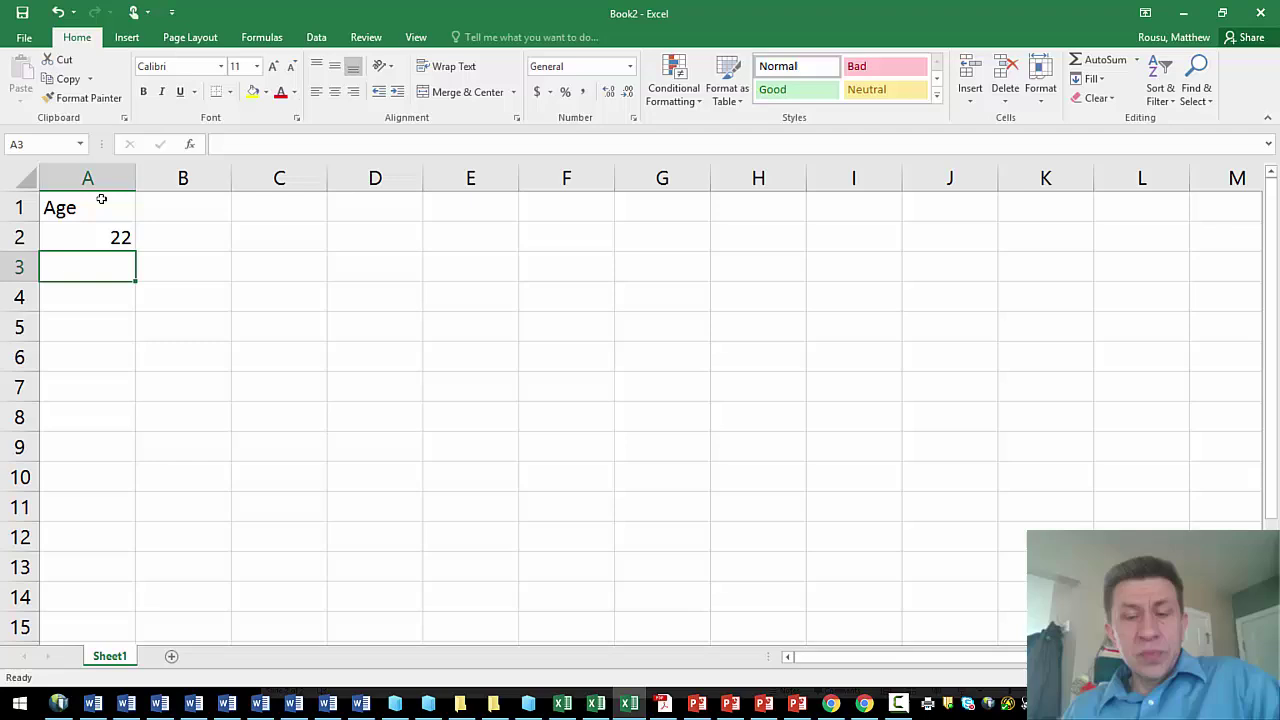
- Enter =A2+1 in A3 and copy it into A4:A71, so ages run to 91
{"action": "type", "text": "="}
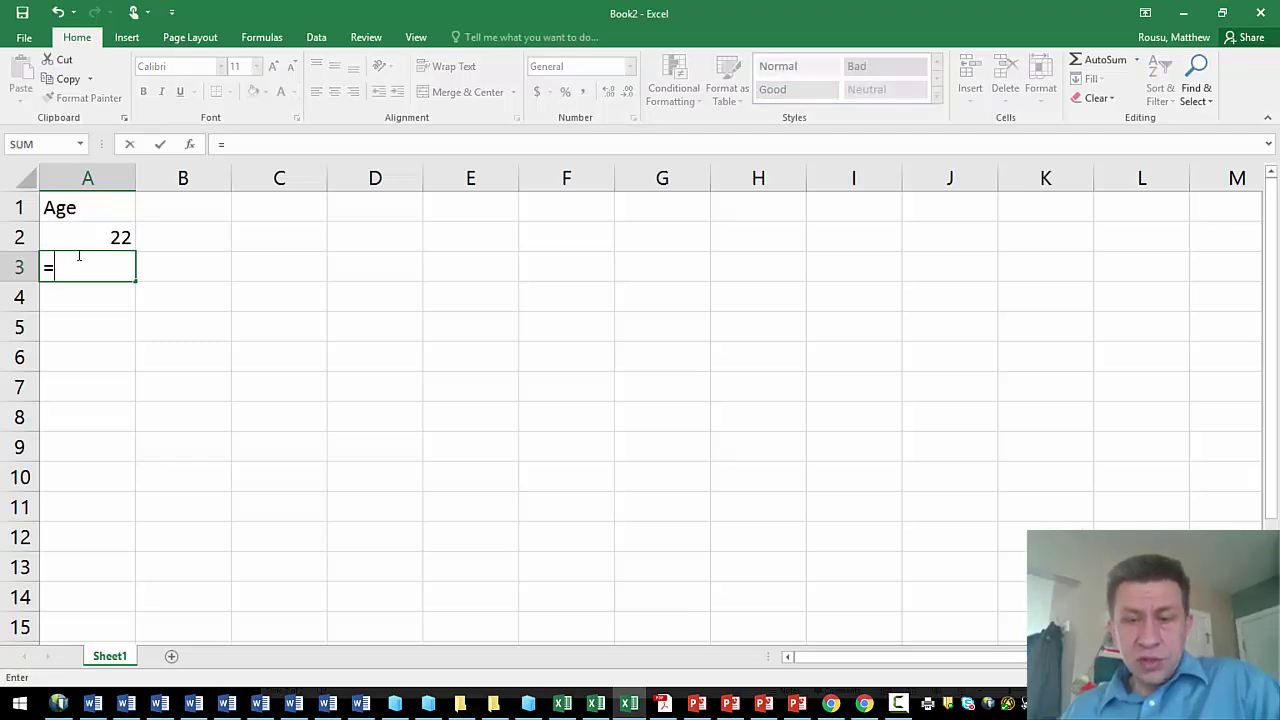
{"action": "left_click", "coordinate": [79, 245]}
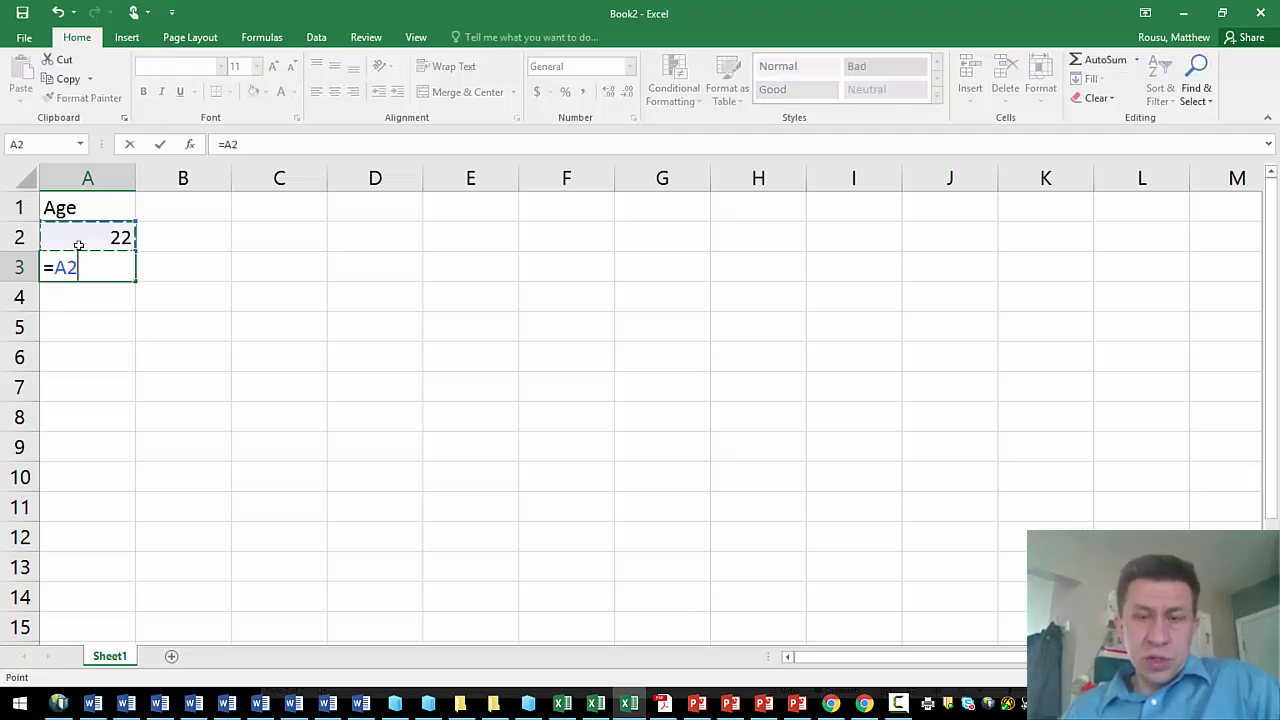
{"action": "type", "text": "+1"}
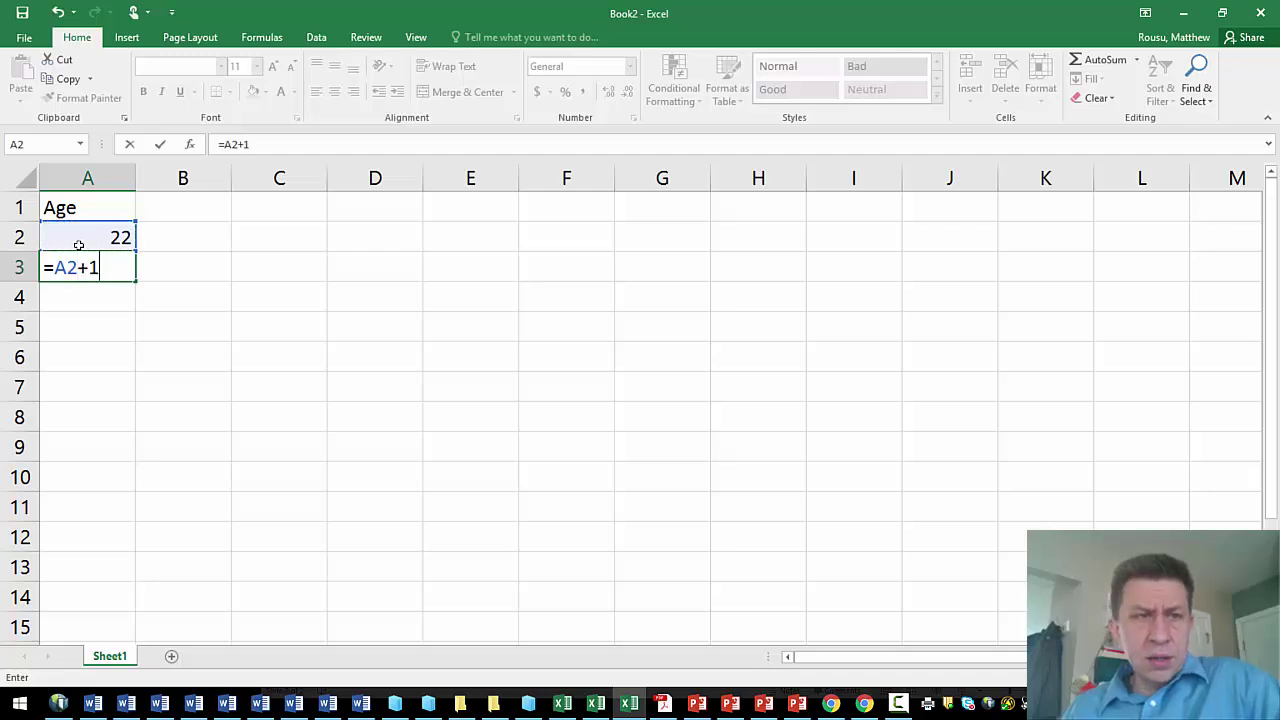
{"action": "key", "text": "Return"}
{"action": "key", "text": "ctrl+c"}
{"action": "left_click", "coordinate": [89, 266]}
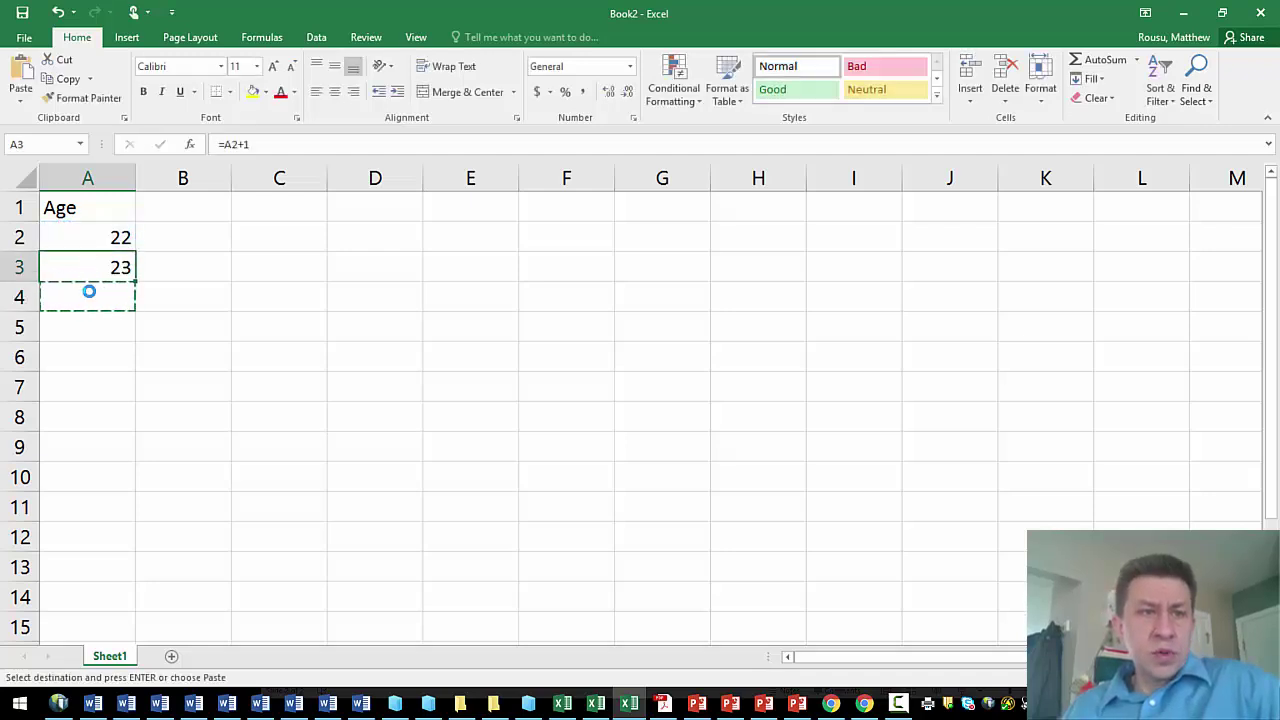
{"action": "key", "text": "ctrl+c"}
{"action": "left_click_drag", "start_coordinate": [89, 290], "coordinate": [63, 343]}
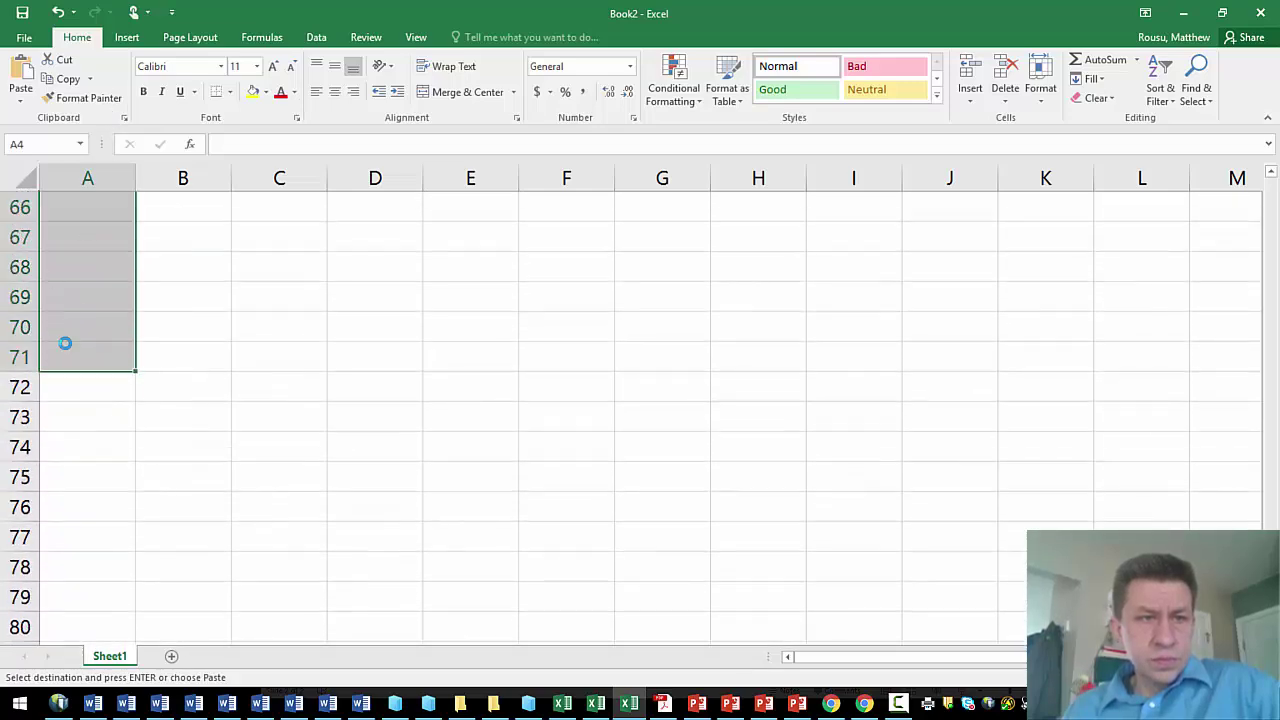
{"action": "key", "text": "ctrl+v"}
{"action": "scroll", "coordinate": [1017, 486], "scroll_direction": "down", "scroll_amount": 20}
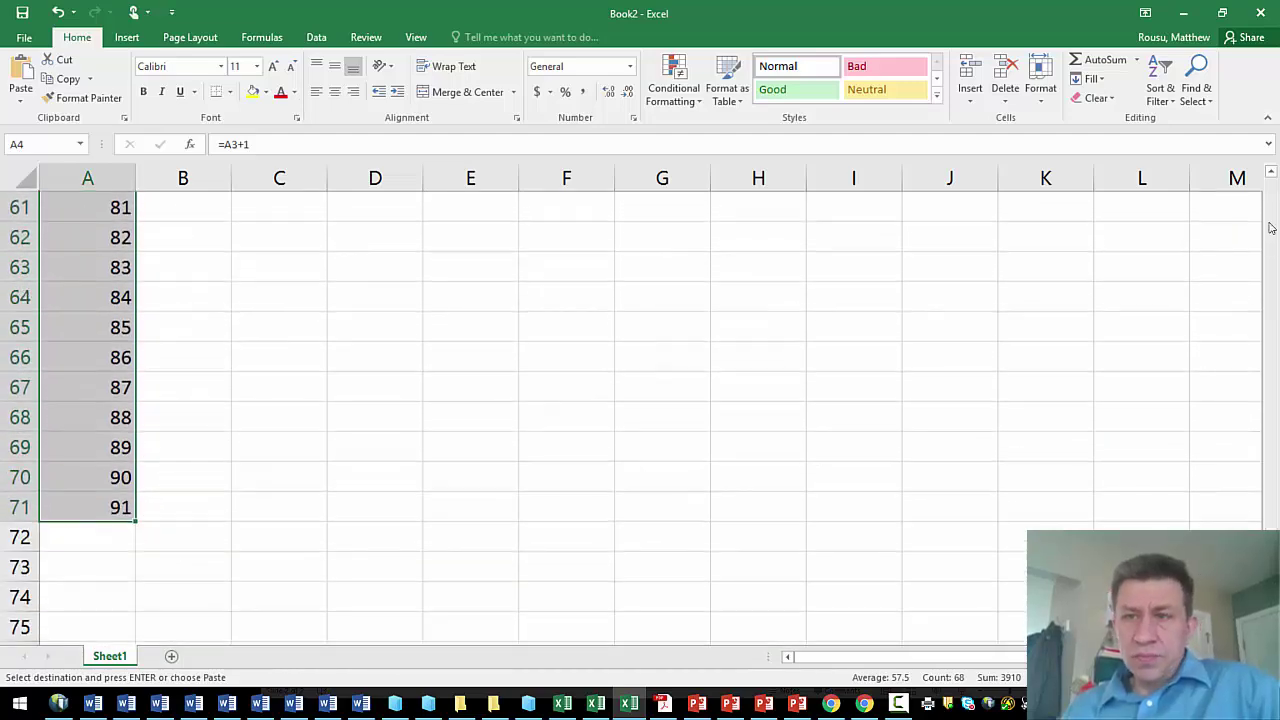
{"action": "left_click_drag", "start_coordinate": [1270, 515], "coordinate": [1269, 200]}
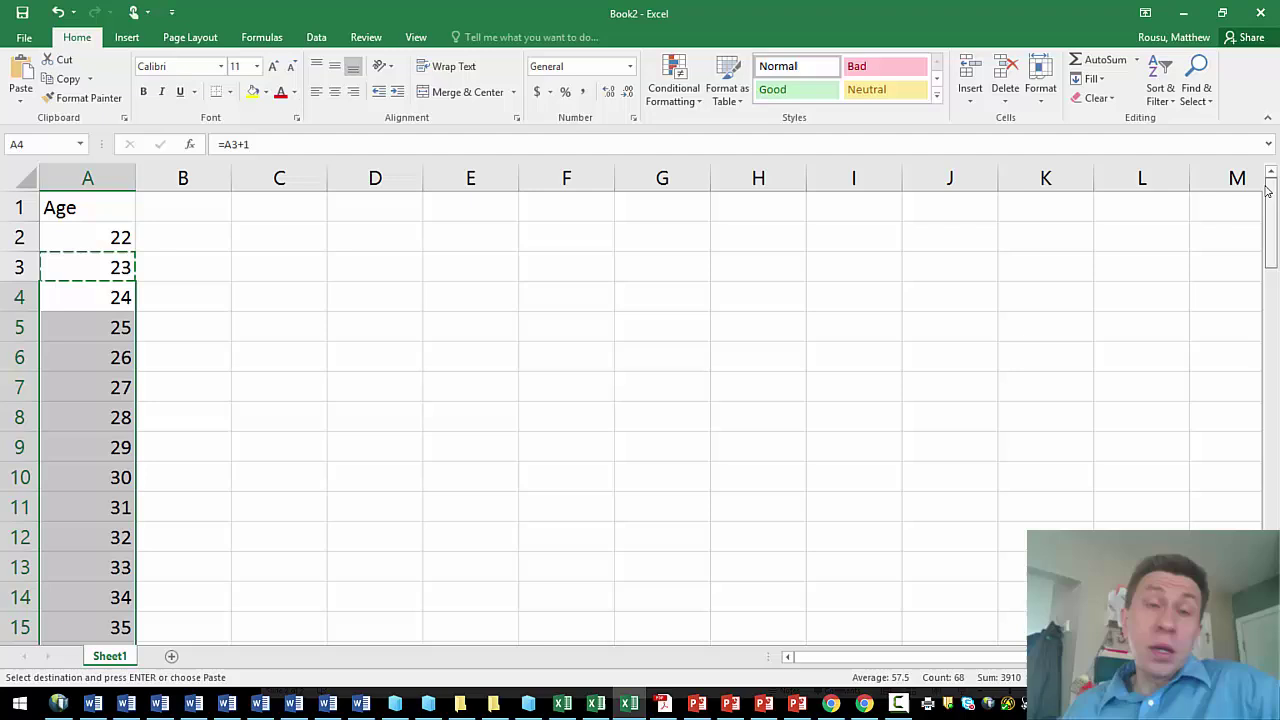
- Type the heading 'Amount saved that year' in B1 and widen column B to fit
{"action": "left_click", "coordinate": [186, 218]}
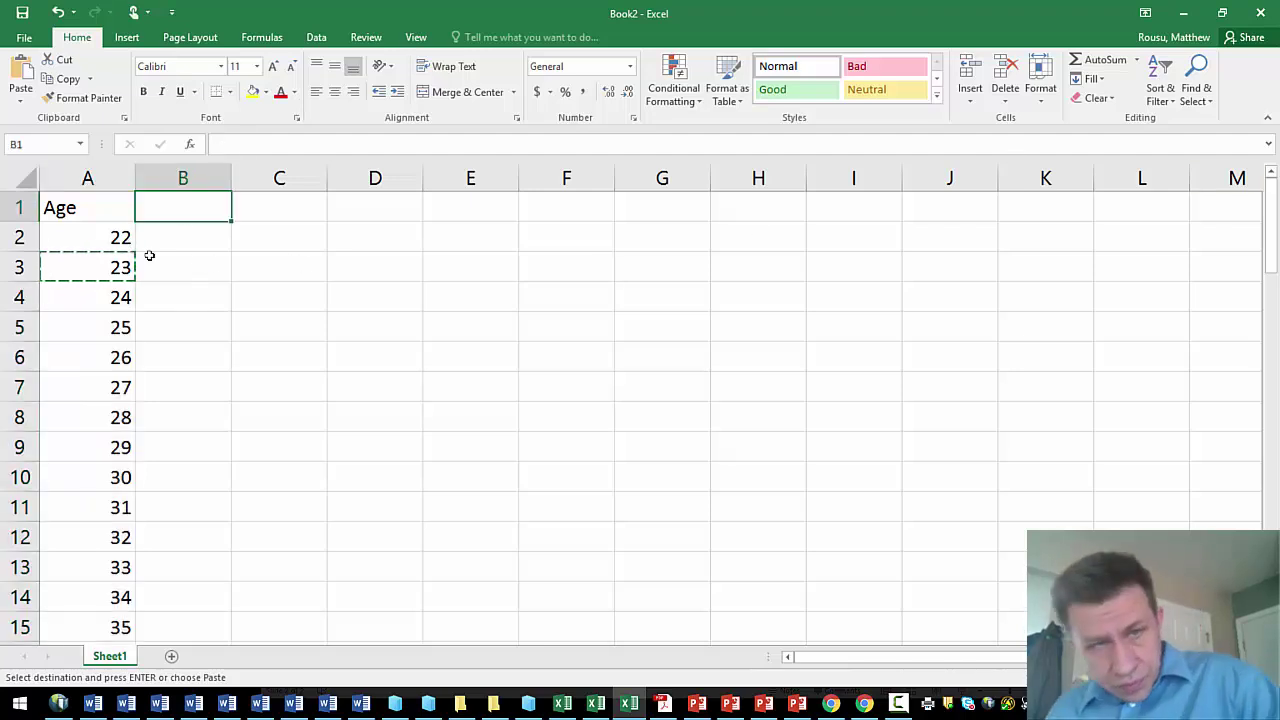
{"action": "type", "text": "Aoun"}
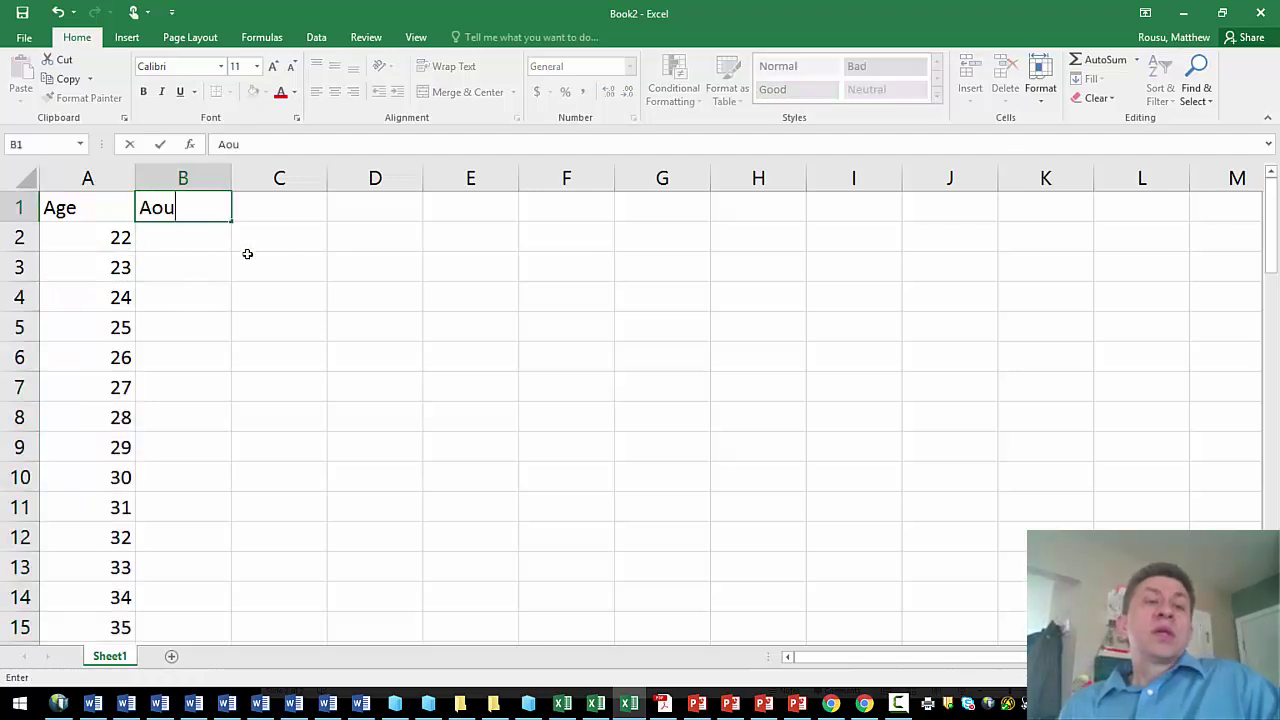
{"action": "key", "text": "BackSpace"}
{"action": "key", "text": "BackSpace"}
{"action": "key", "text": "BackSpace"}
{"action": "type", "text": "mount"}
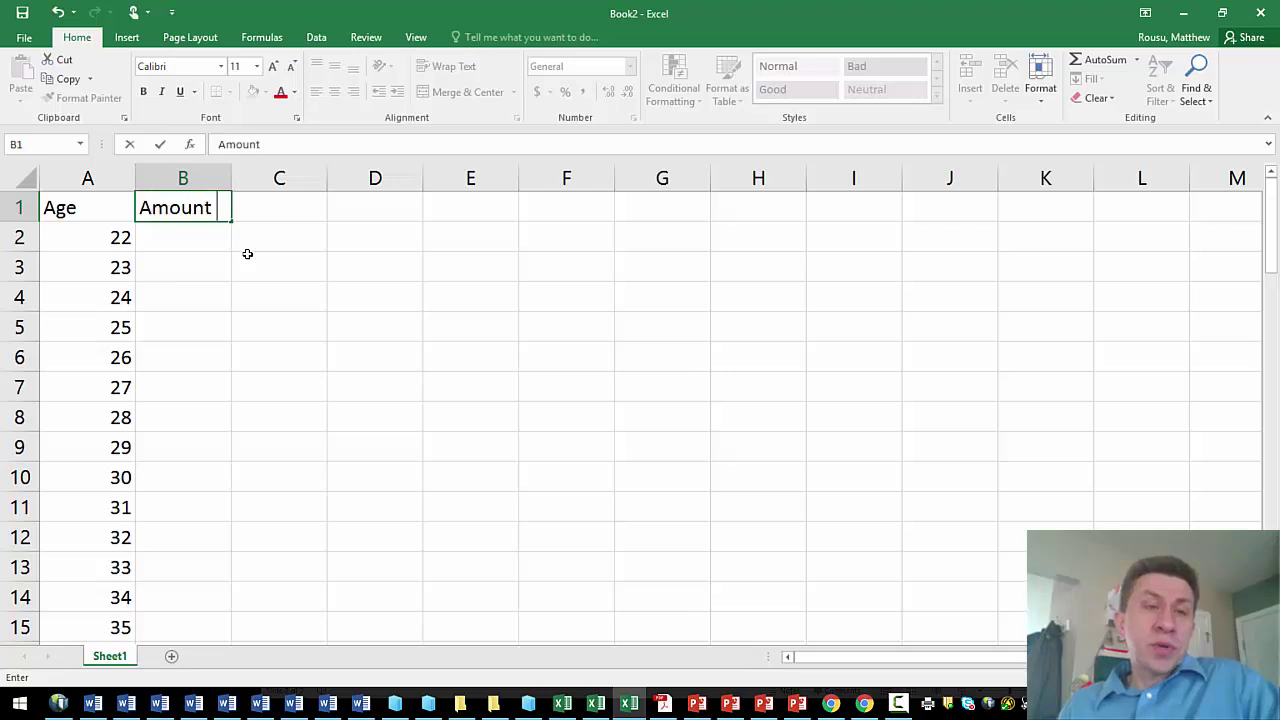
{"action": "type", "text": " saved that year"}
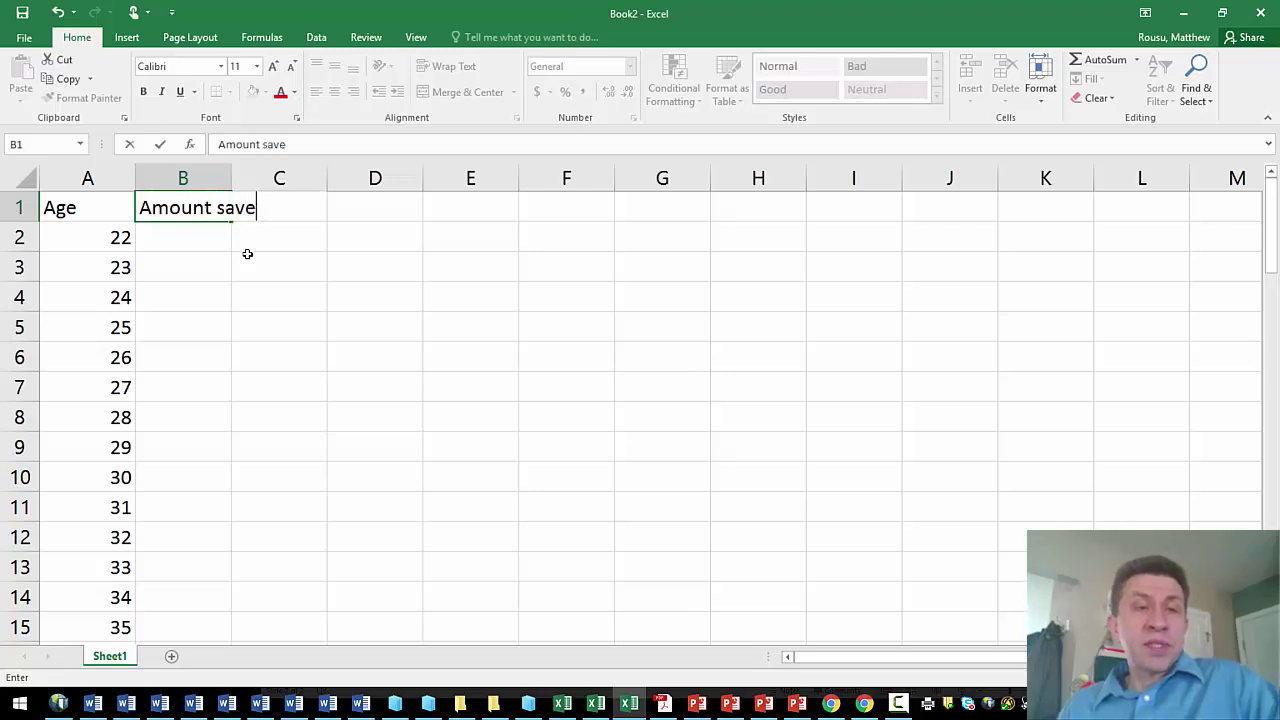
{"action": "key", "text": "Return"}
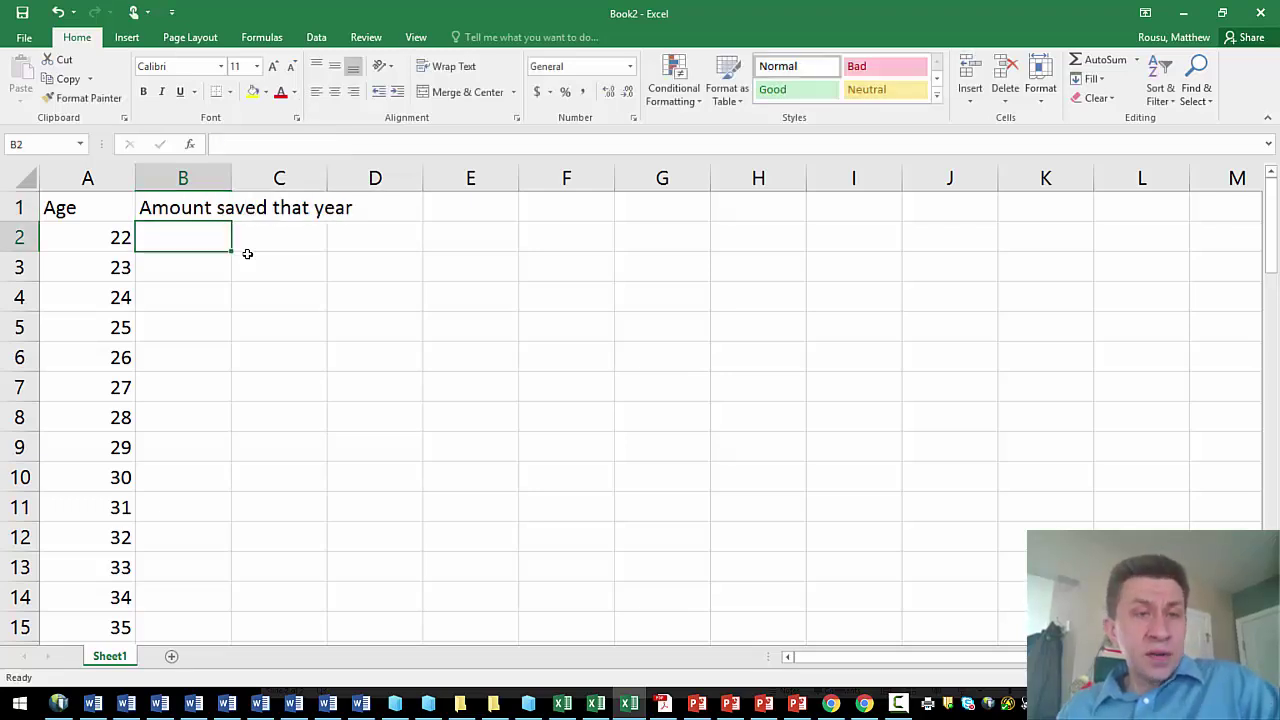
{"action": "double_click", "coordinate": [231, 178]}
{"action": "type", "text": "$"}
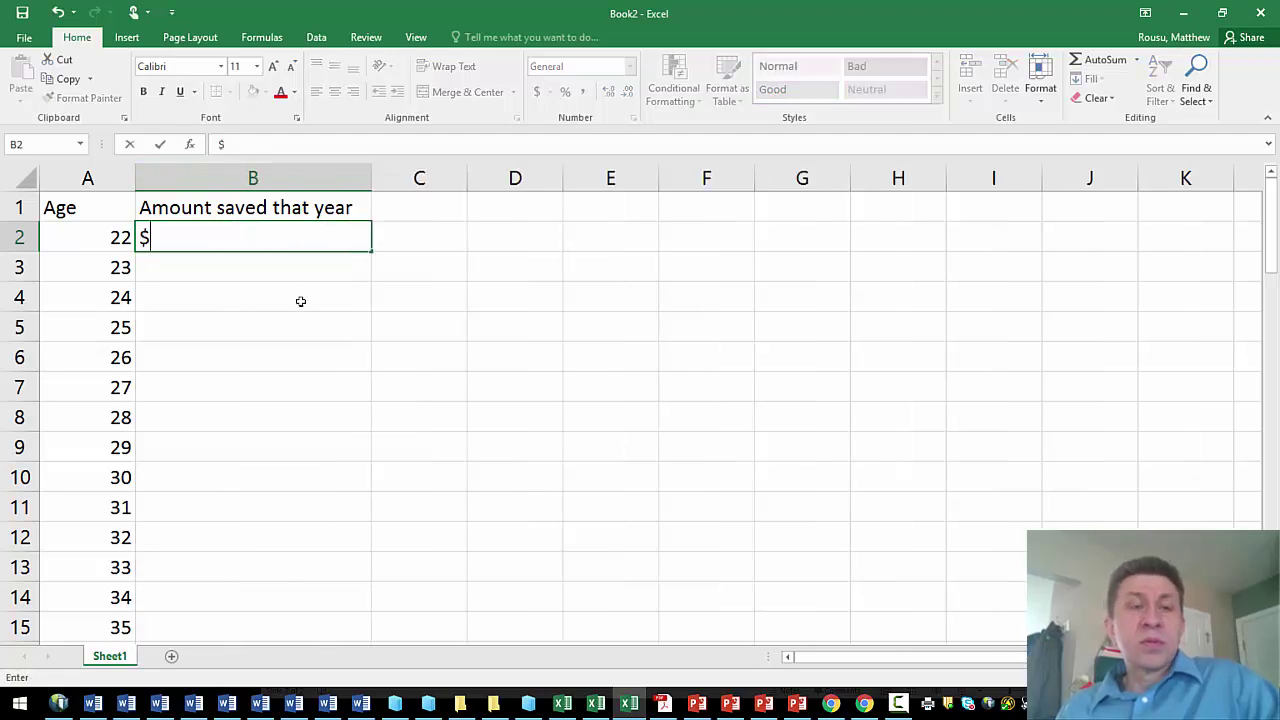
{"action": "key", "text": "BackSpace"}
- Add the headings 'Interest rate' in C1 and 'Total savings' in D1, widening columns C and D
{"action": "left_click", "coordinate": [420, 207]}
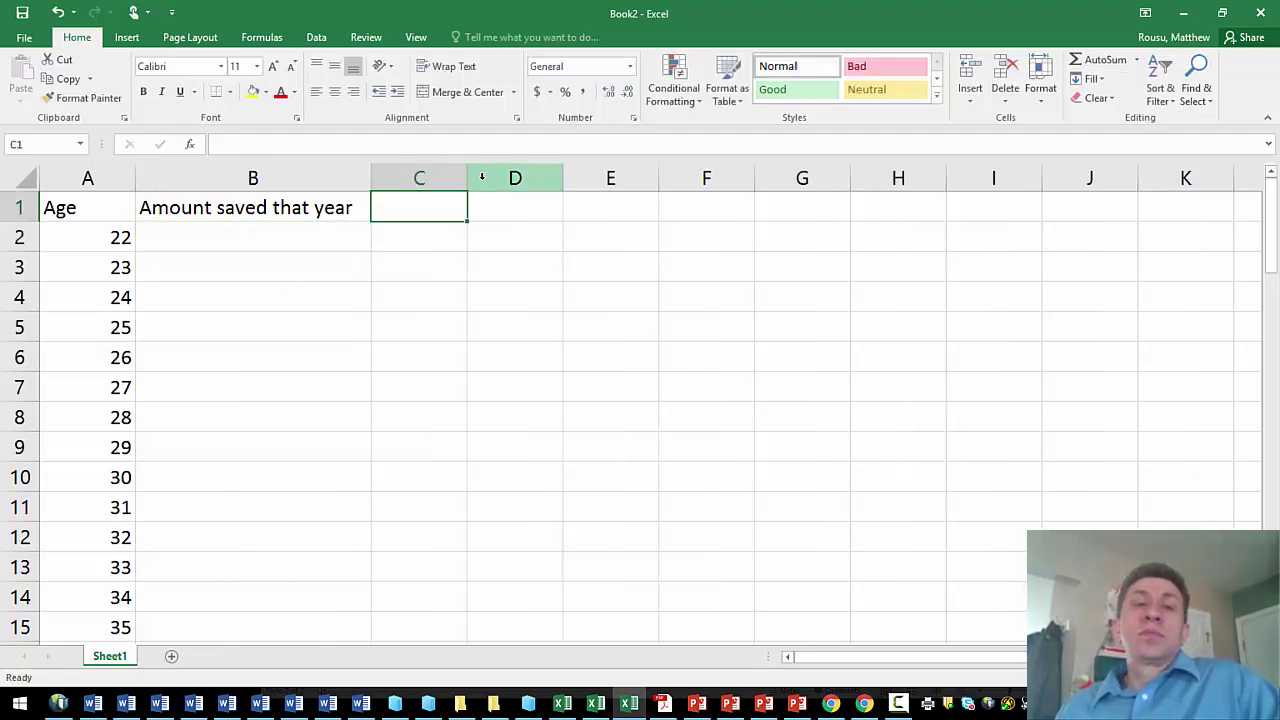
{"action": "left_click_drag", "start_coordinate": [467, 178], "coordinate": [518, 178]}
{"action": "type", "text": "Interest rate"}
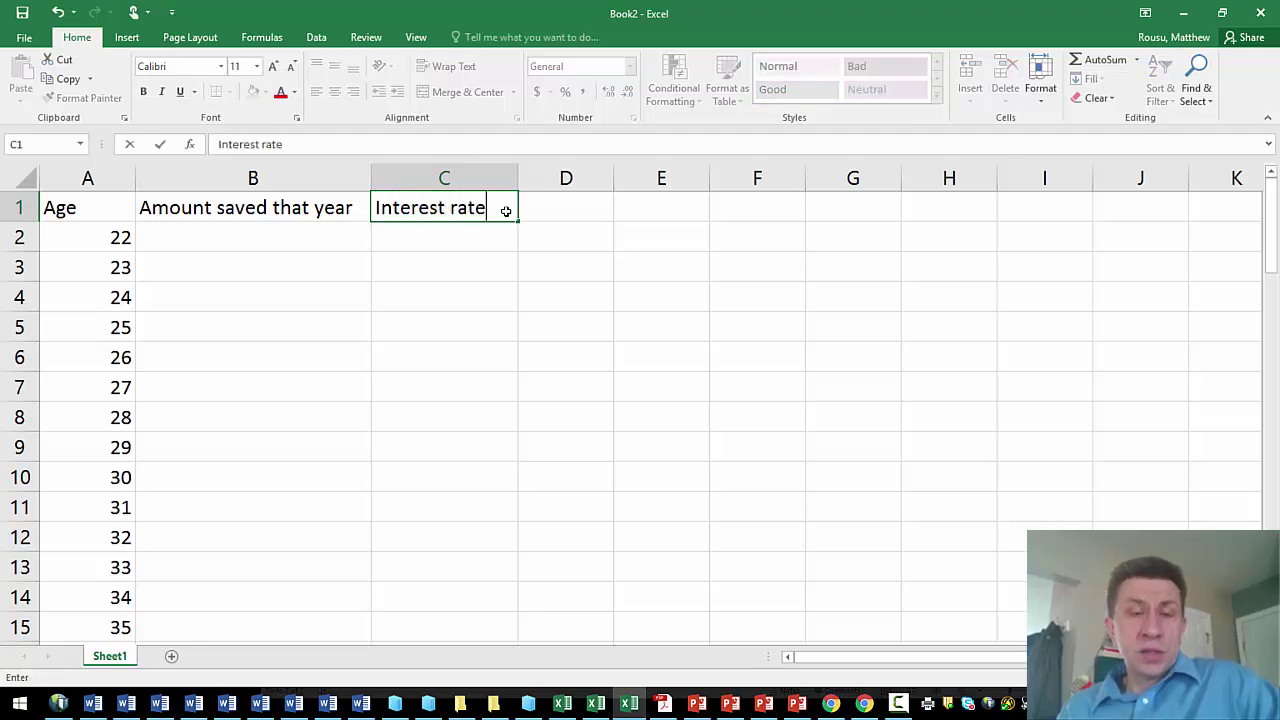
{"action": "key", "text": "Return"}
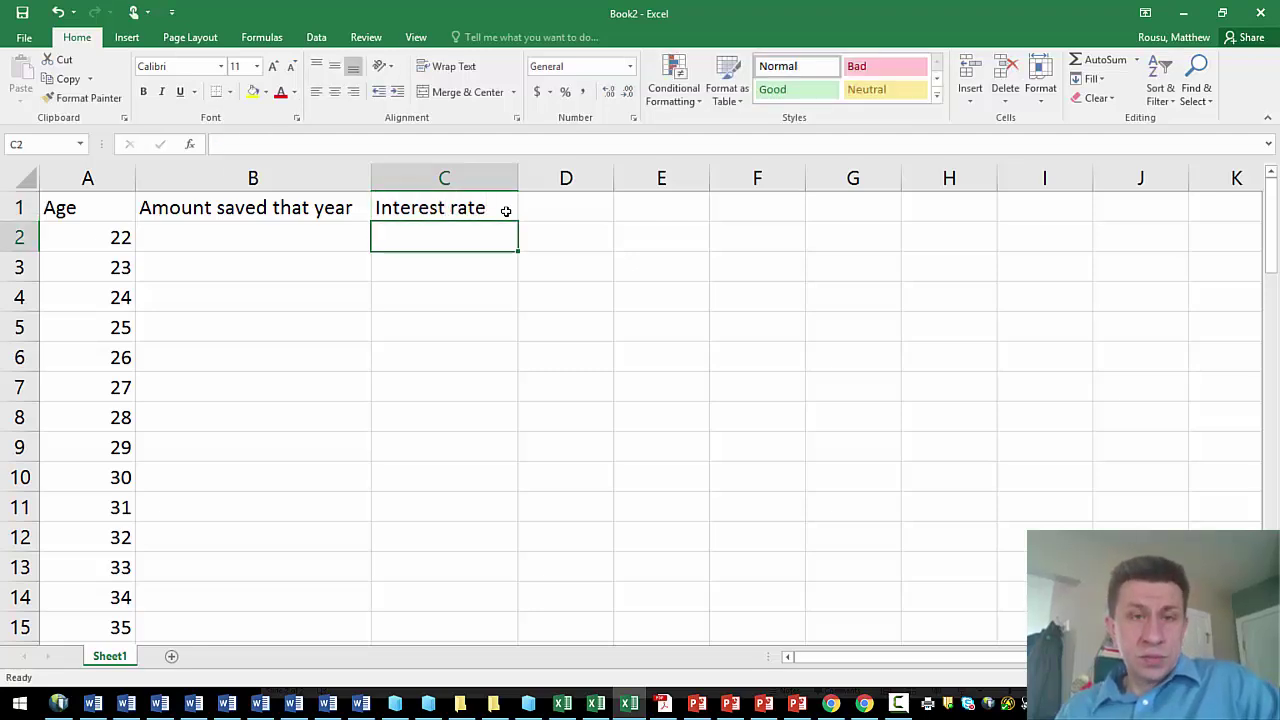
{"action": "left_click", "coordinate": [574, 205]}
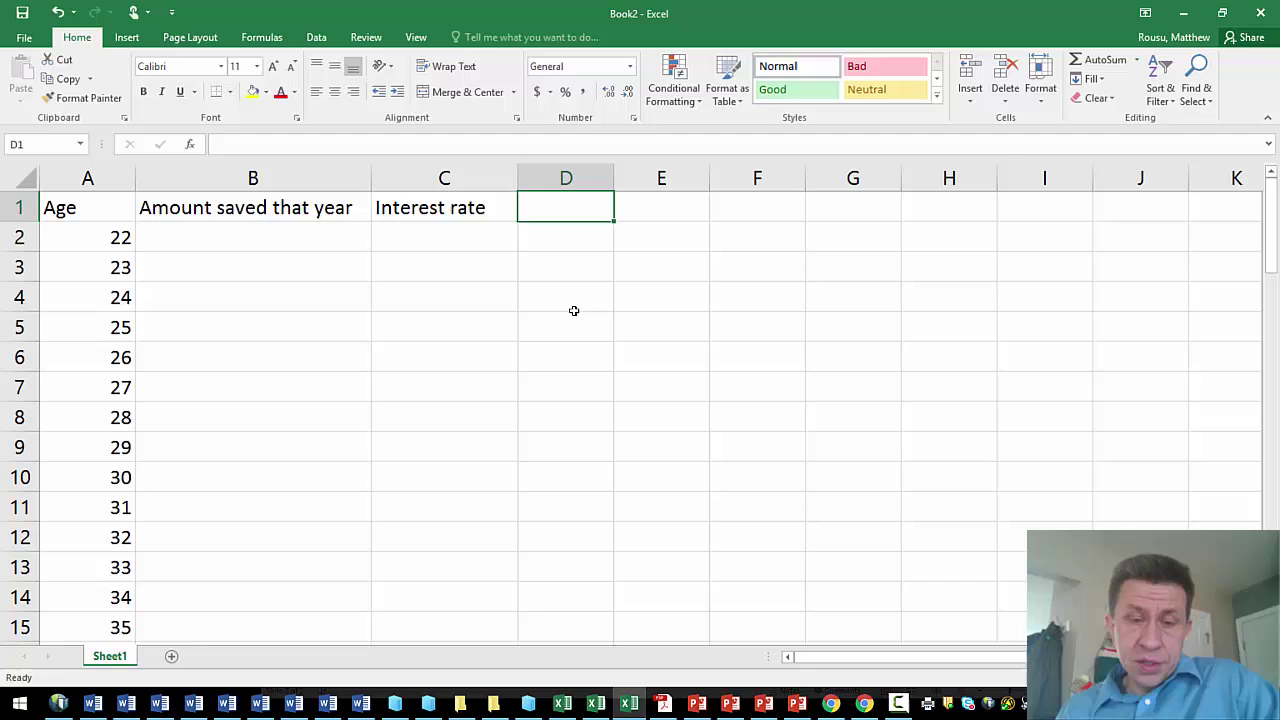
{"action": "type", "text": "Total "}
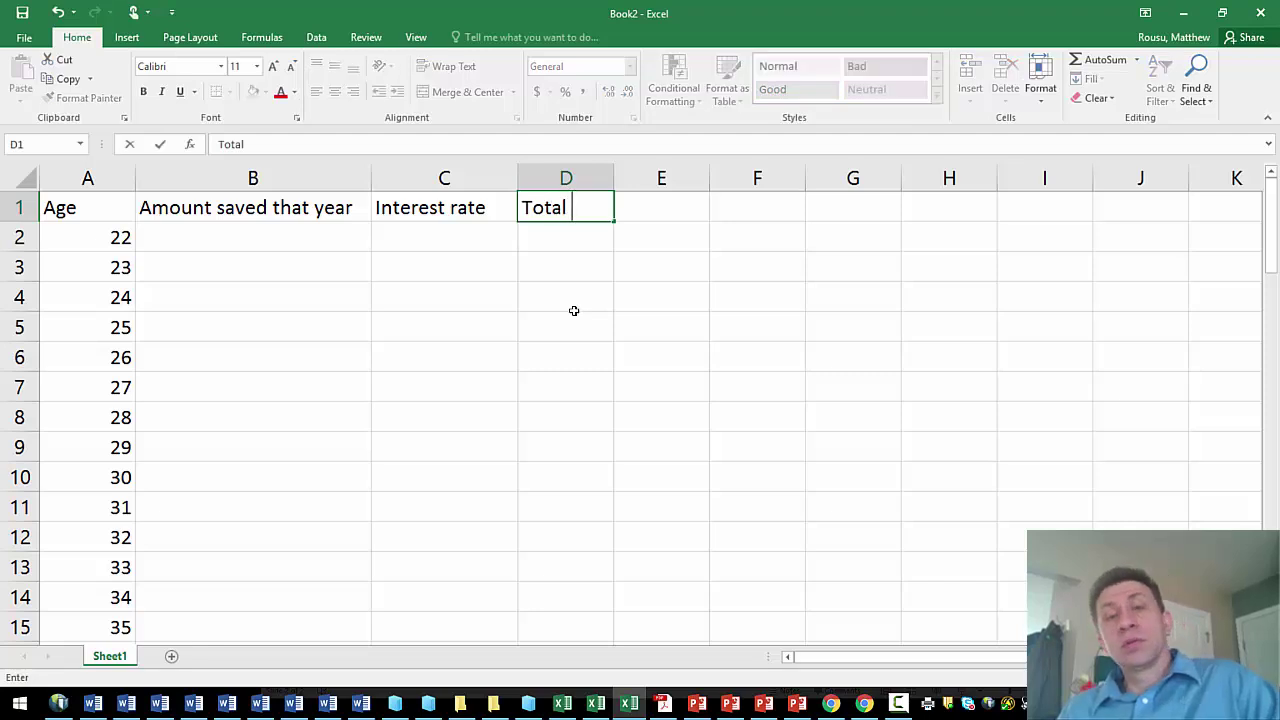
{"action": "type", "text": "savings"}
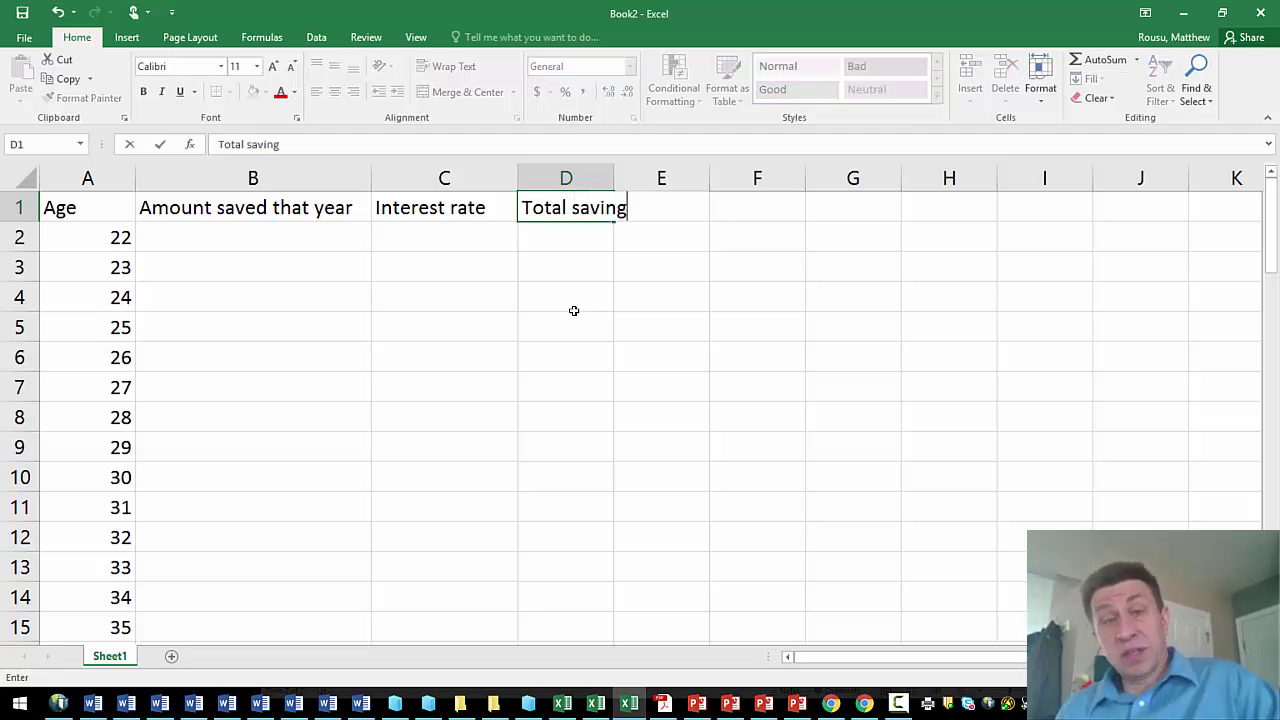
{"action": "key", "text": "Return"}
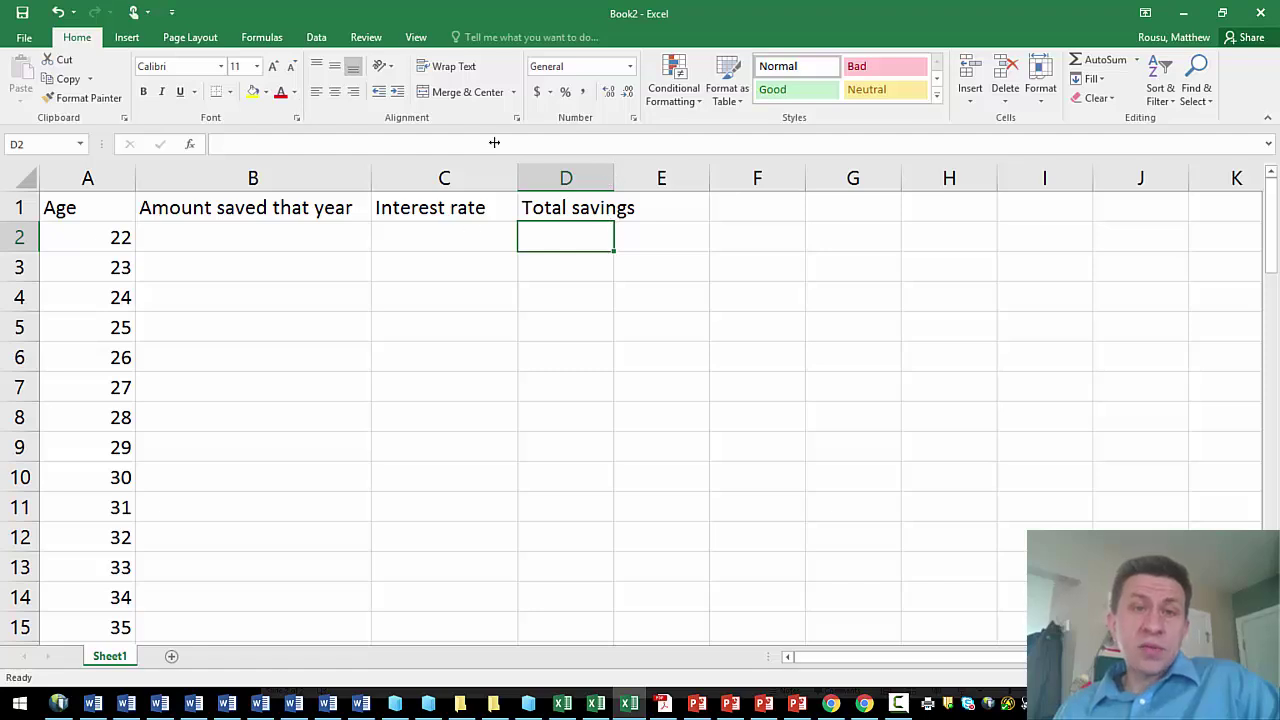
{"action": "left_click_drag", "start_coordinate": [614, 178], "coordinate": [627, 178]}
- Enter $2,000 as the amount saved for age 22 in B2
{"action": "left_click", "coordinate": [204, 239]}
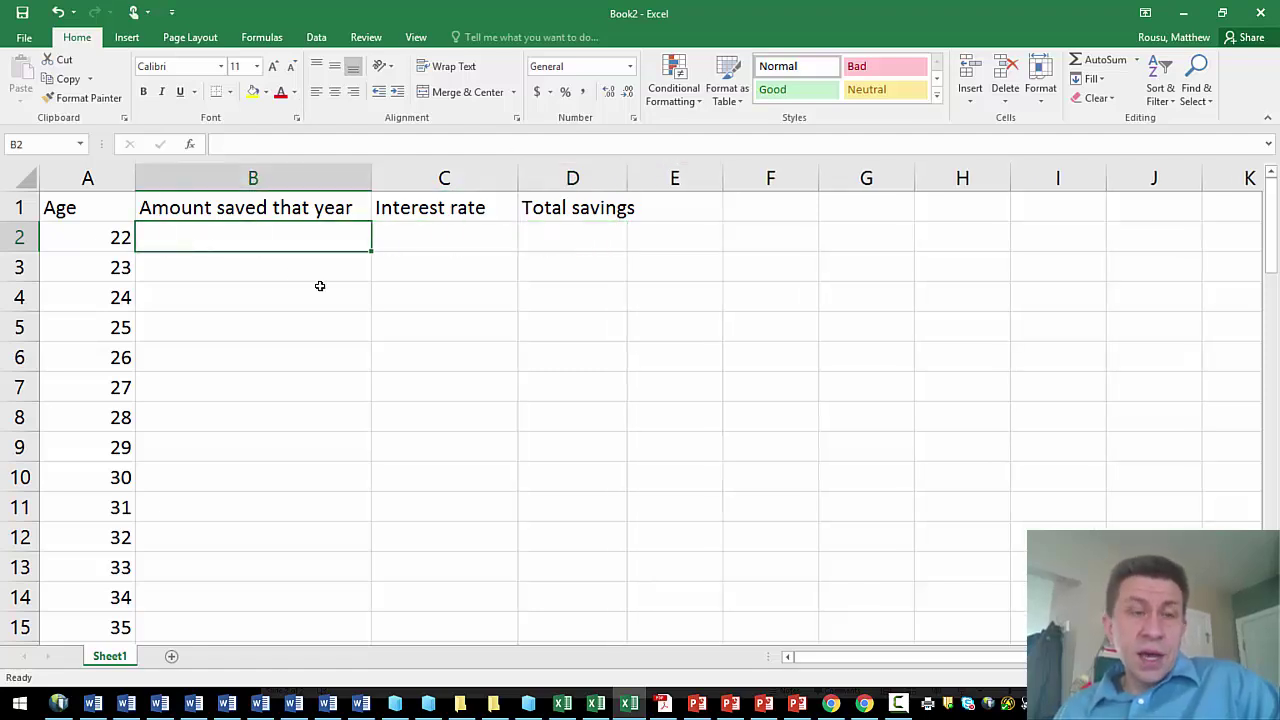
{"action": "type", "text": "$"}
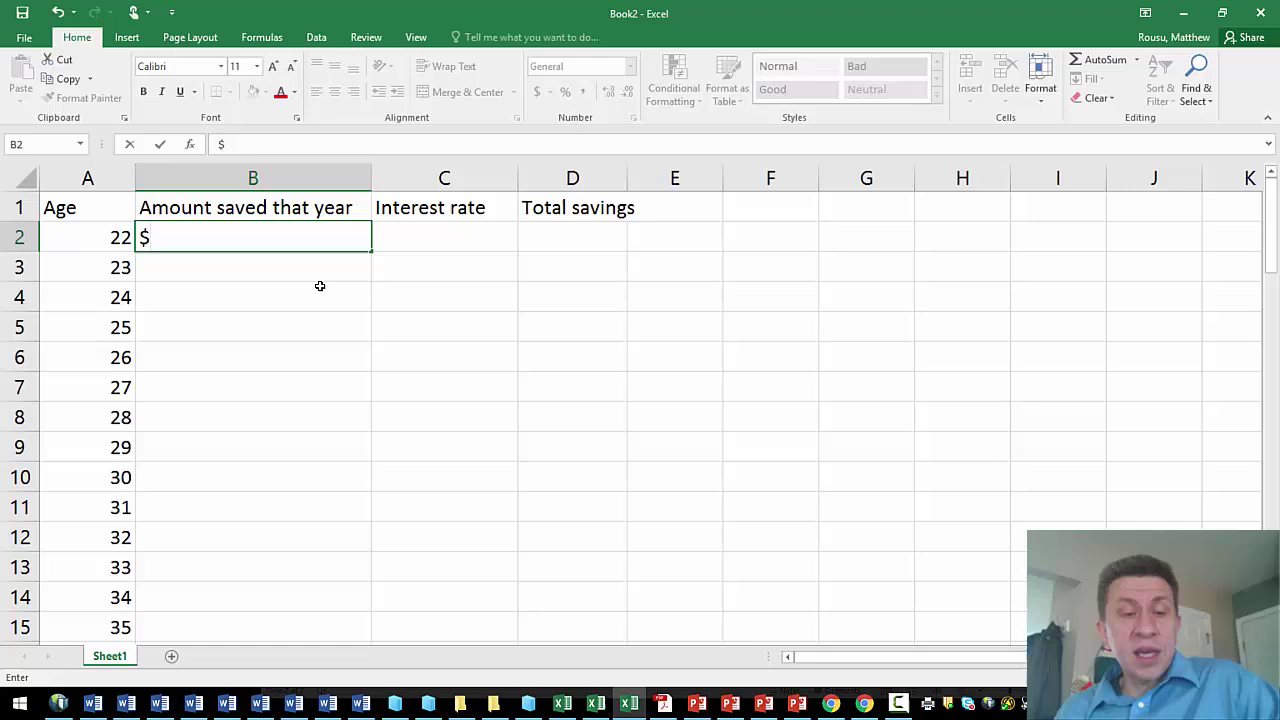
{"action": "type", "text": "2"}
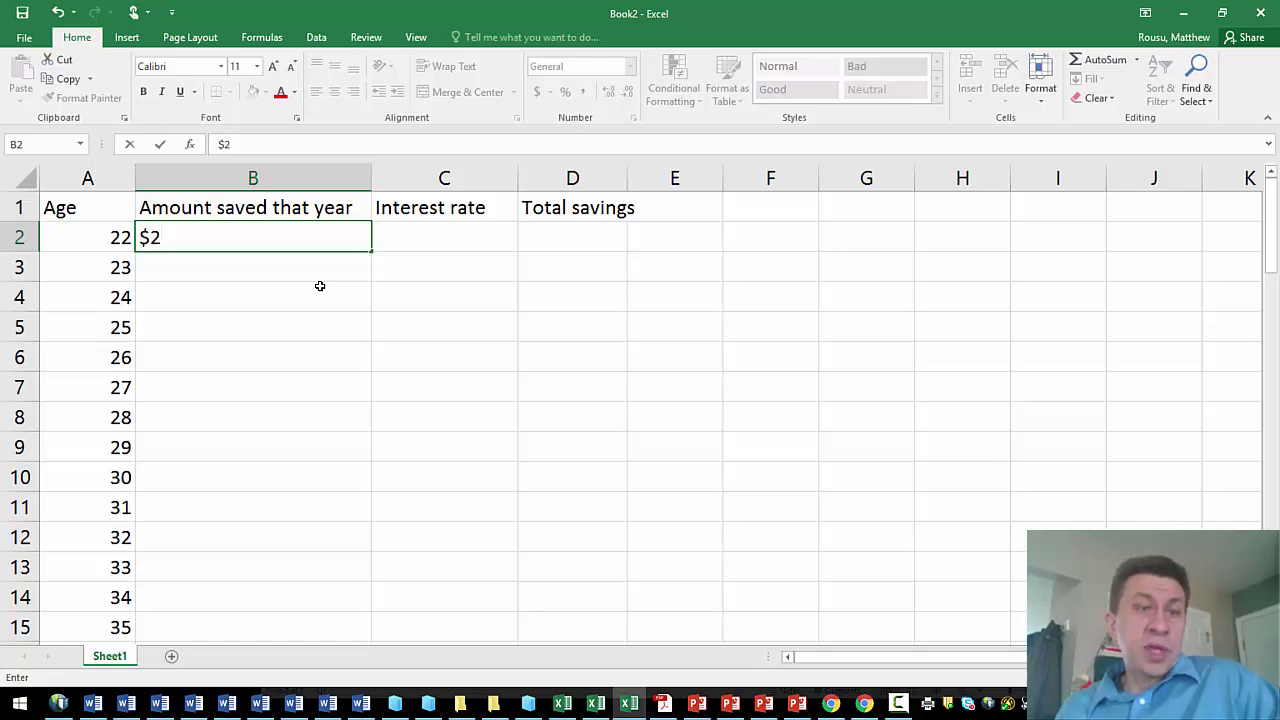
{"action": "type", "text": ",000"}
{"action": "key", "text": "Tab"}
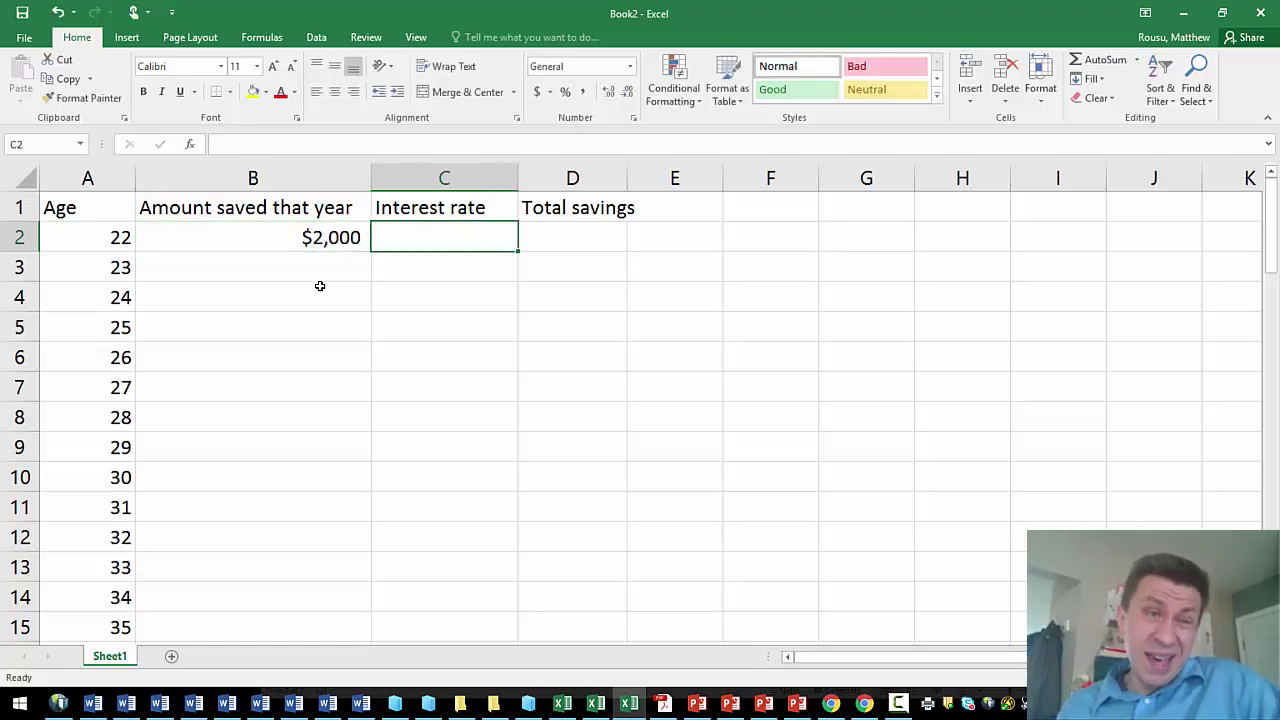
{"action": "key", "text": "Tab"}
{"action": "key", "text": "F2"}
{"action": "key", "text": "shift+Tab"}
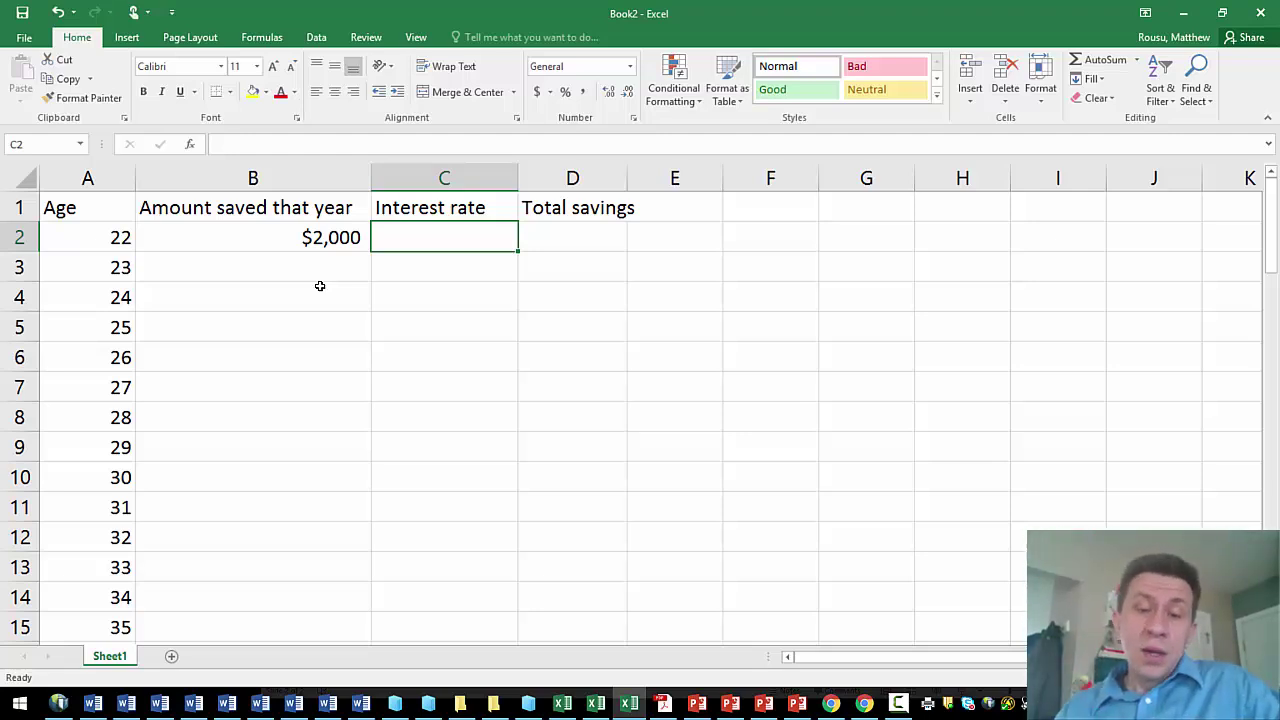
- Enter =.05 in C2 formatted as Percent Style, and widen column D slightly
{"action": "type", "text": "=."}
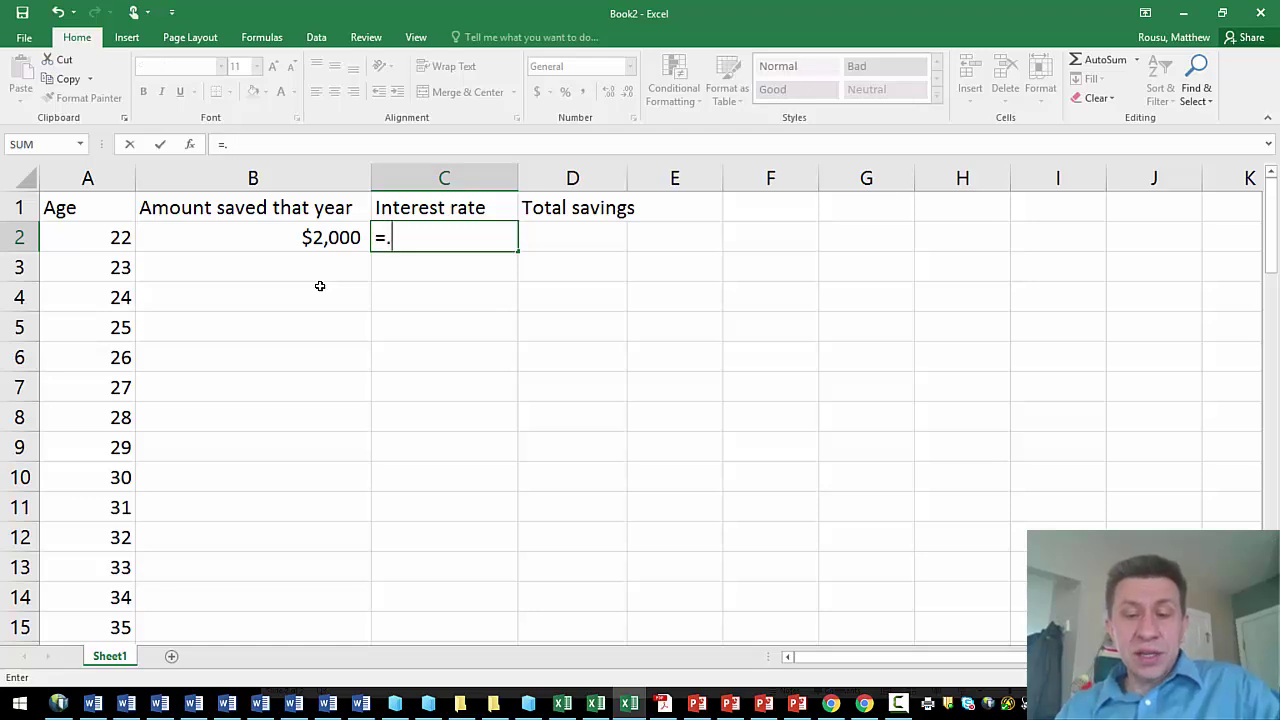
{"action": "type", "text": "05"}
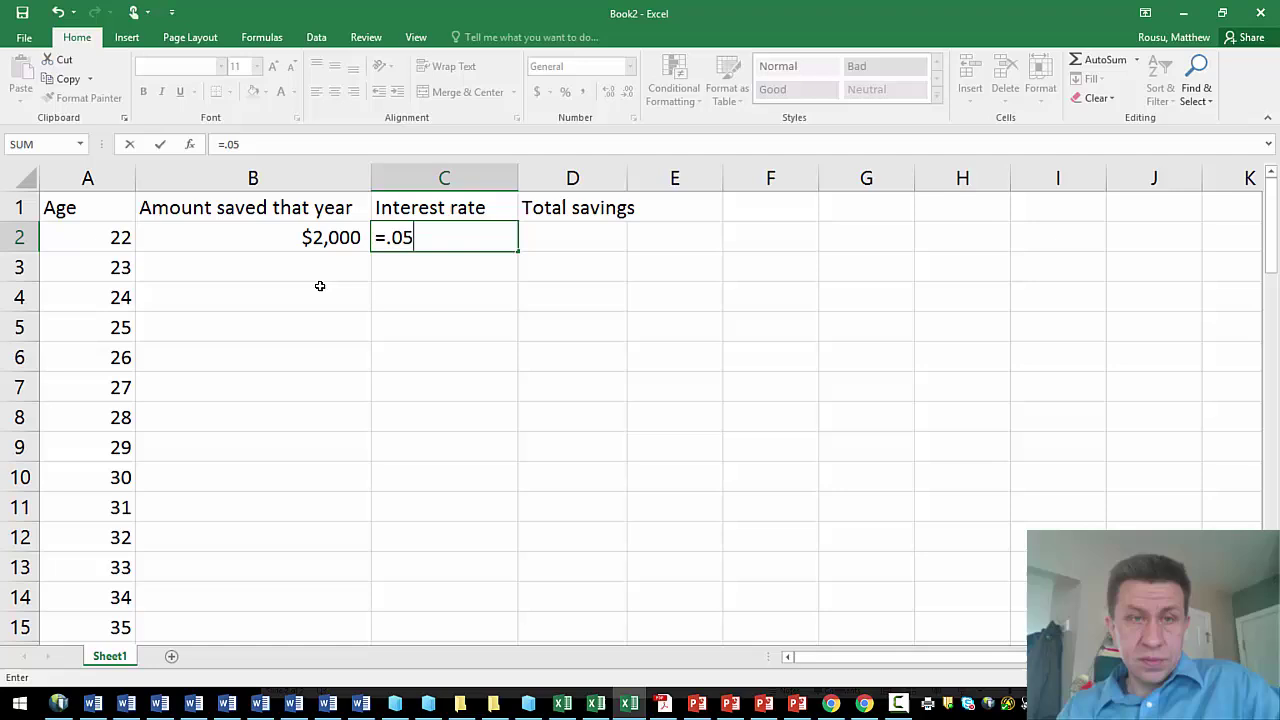
{"action": "key", "text": "Return"}
{"action": "left_click", "coordinate": [476, 240]}
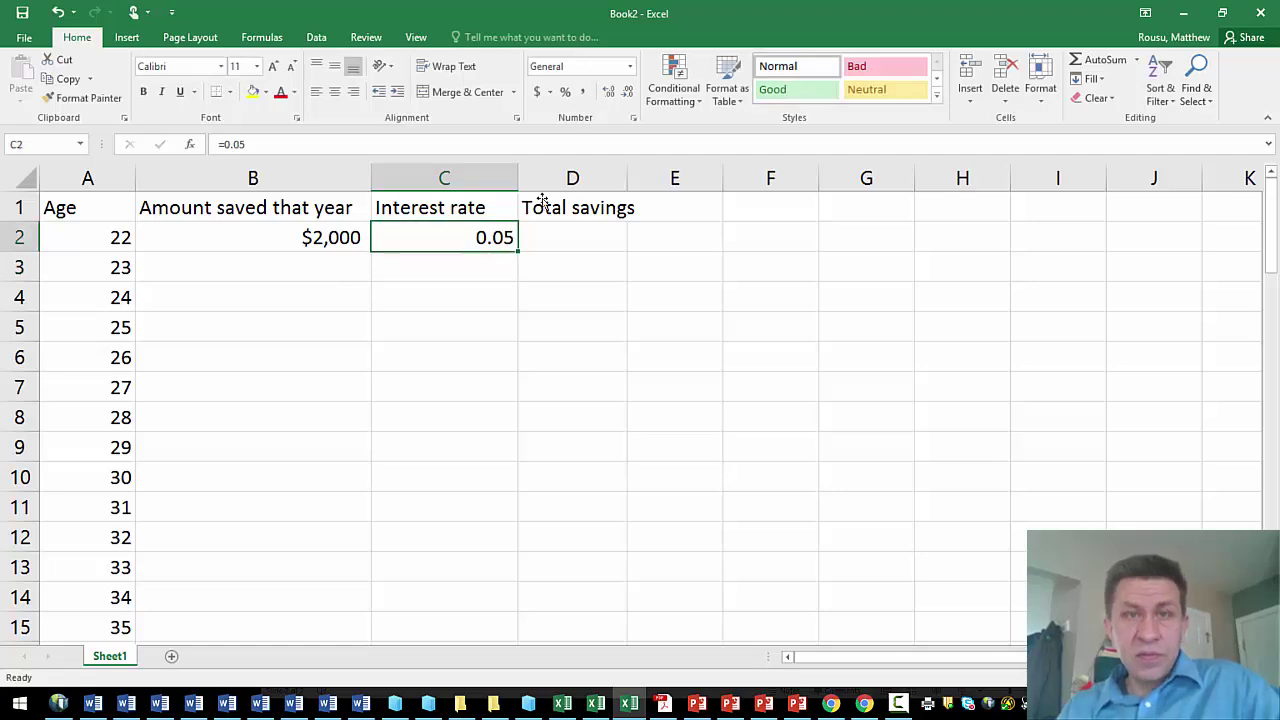
{"action": "left_click", "coordinate": [565, 92]}
{"action": "left_click", "coordinate": [546, 247]}
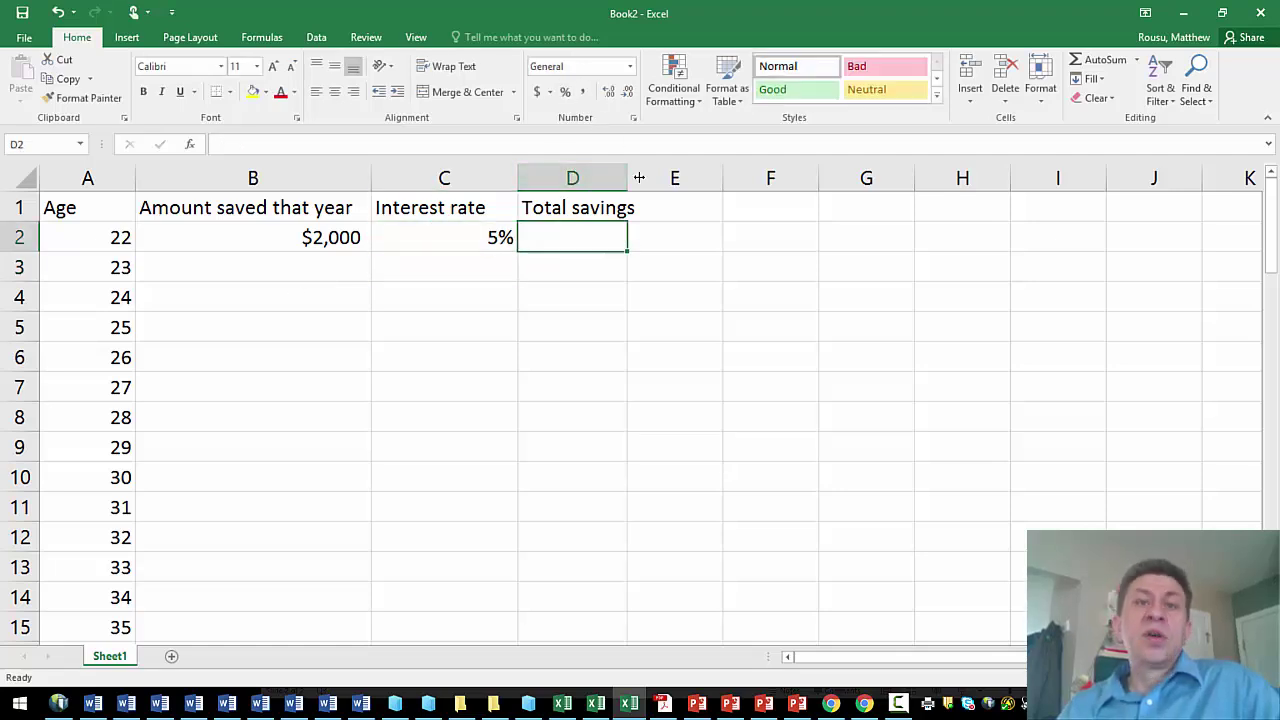
{"action": "left_click_drag", "start_coordinate": [652, 177], "coordinate": [653, 177]}
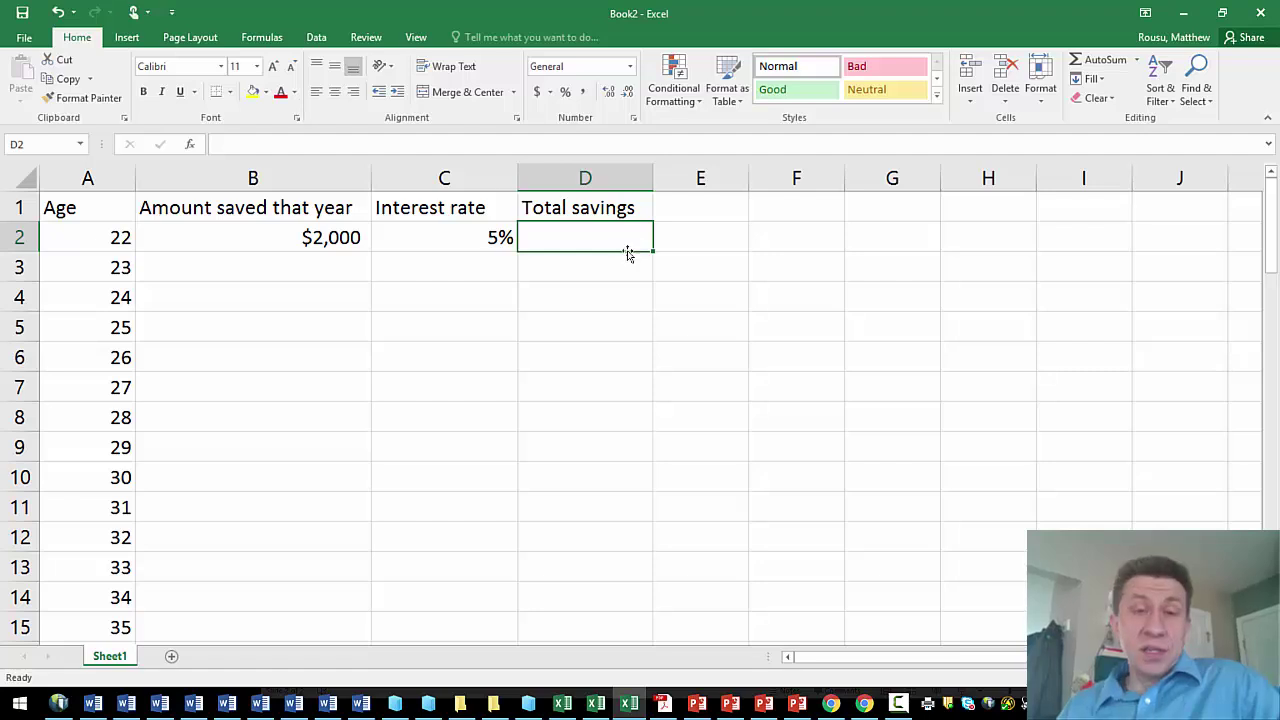
- Enter =B2+(B2*C2) in D2, giving a $2,100 total for age 22
{"action": "type", "text": "="}
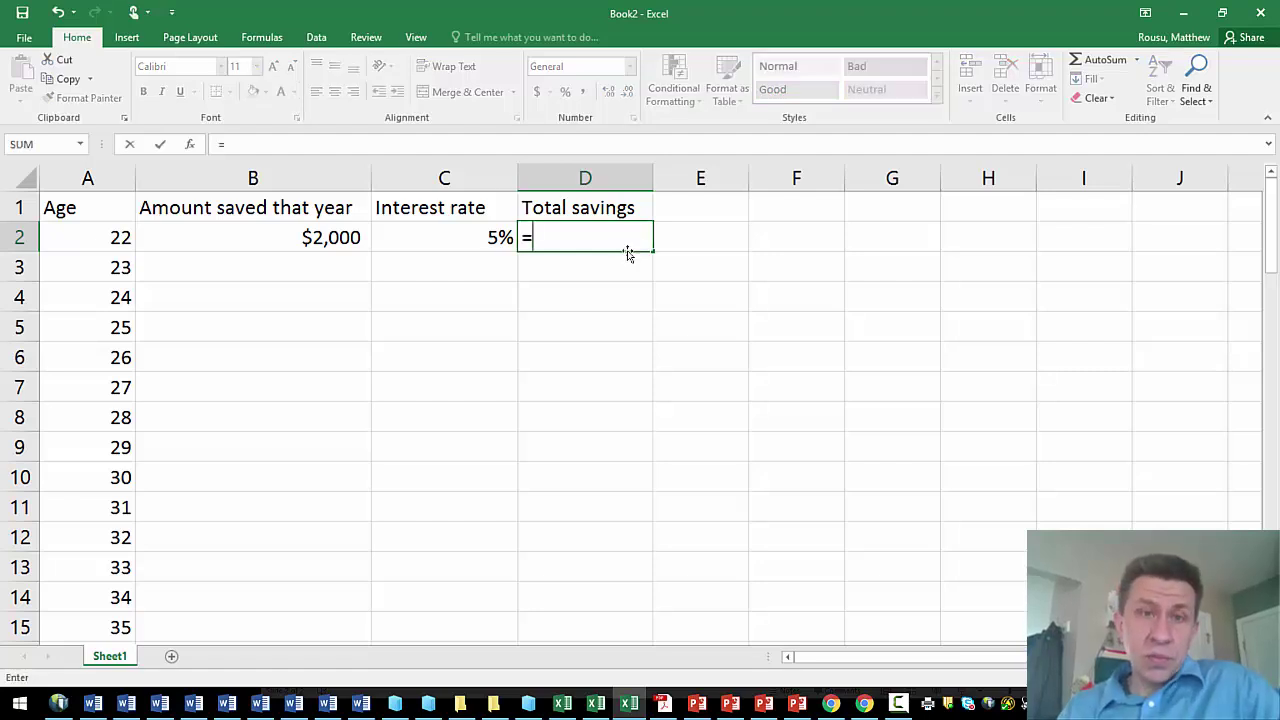
{"action": "left_click", "coordinate": [326, 235]}
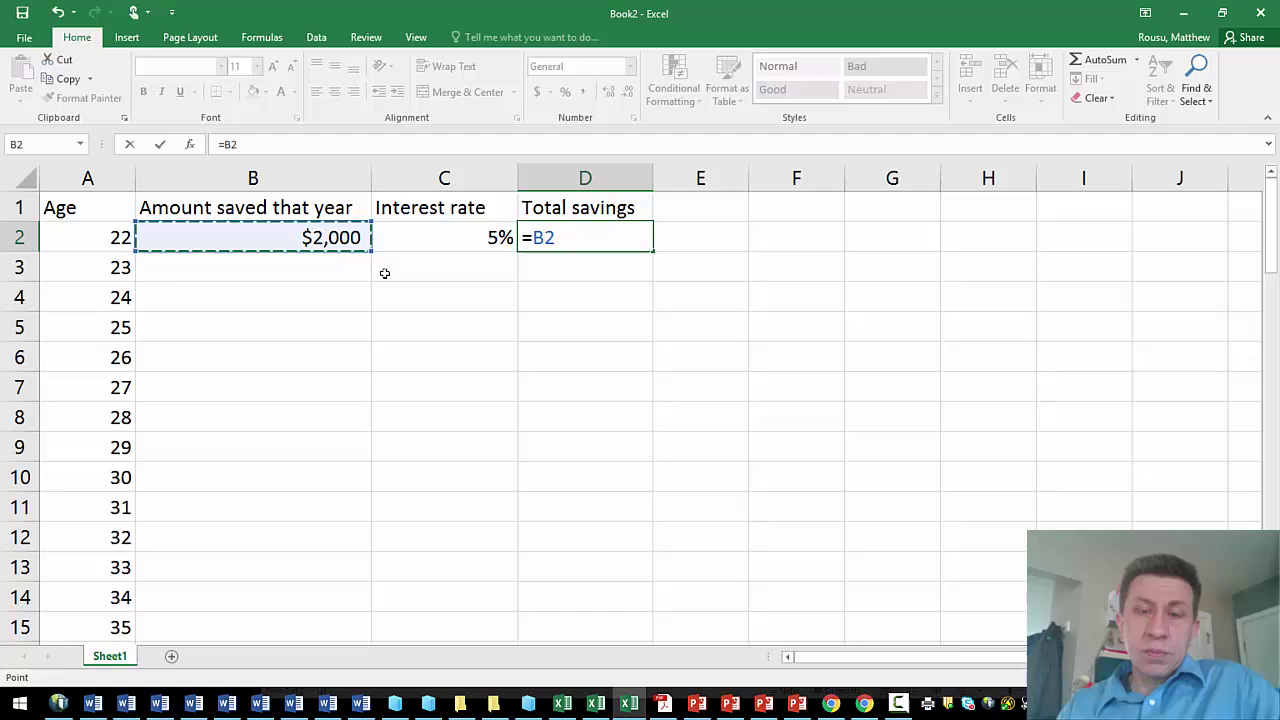
{"action": "type", "text": "+"}
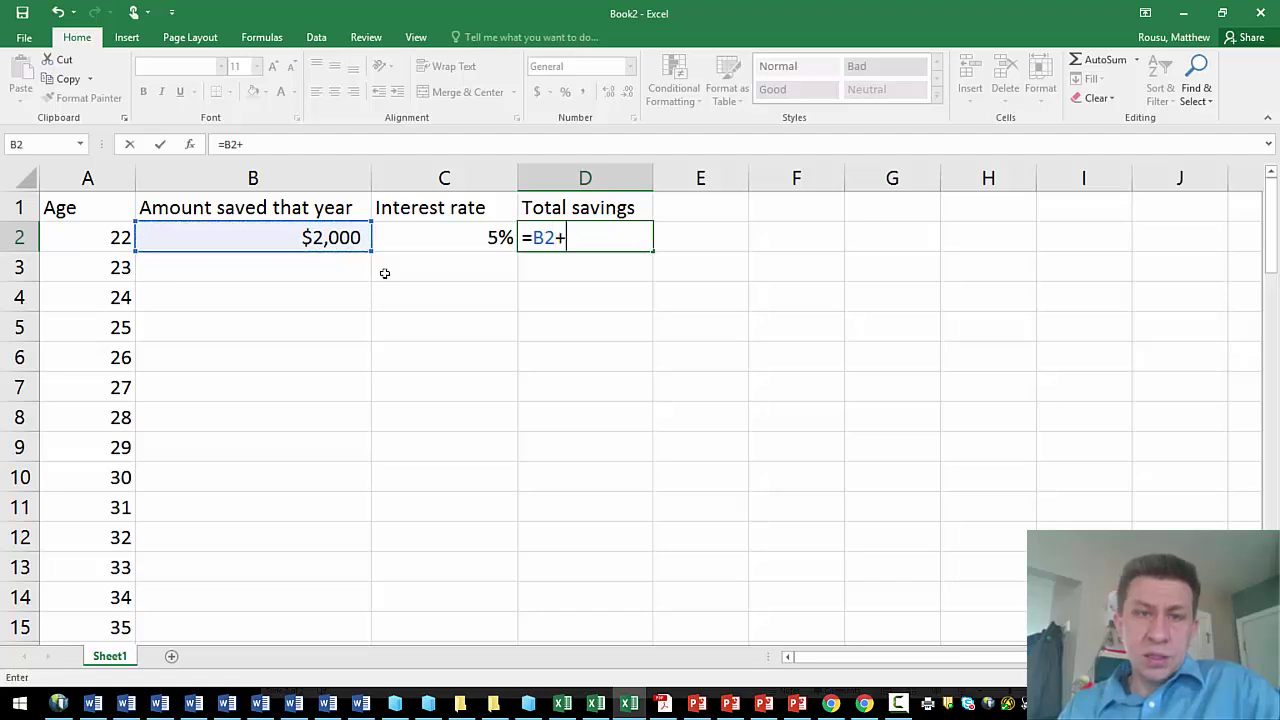
{"action": "type", "text": "("}
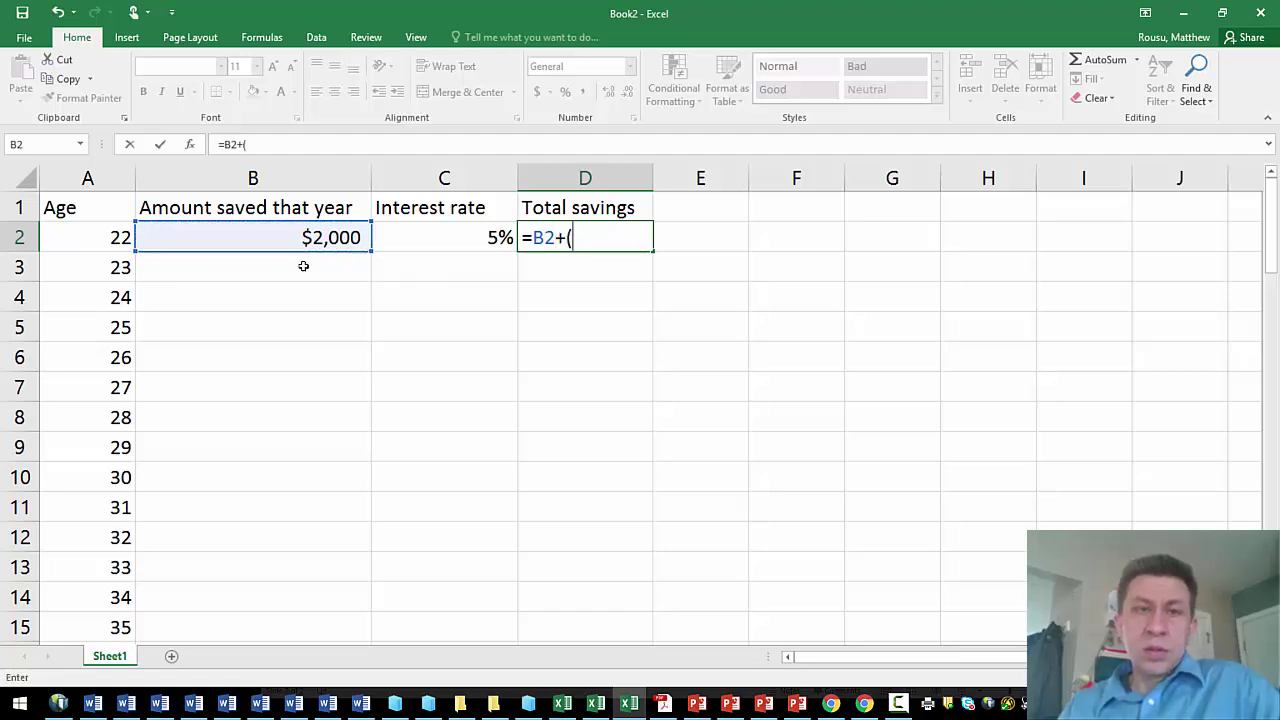
{"action": "left_click", "coordinate": [325, 240]}
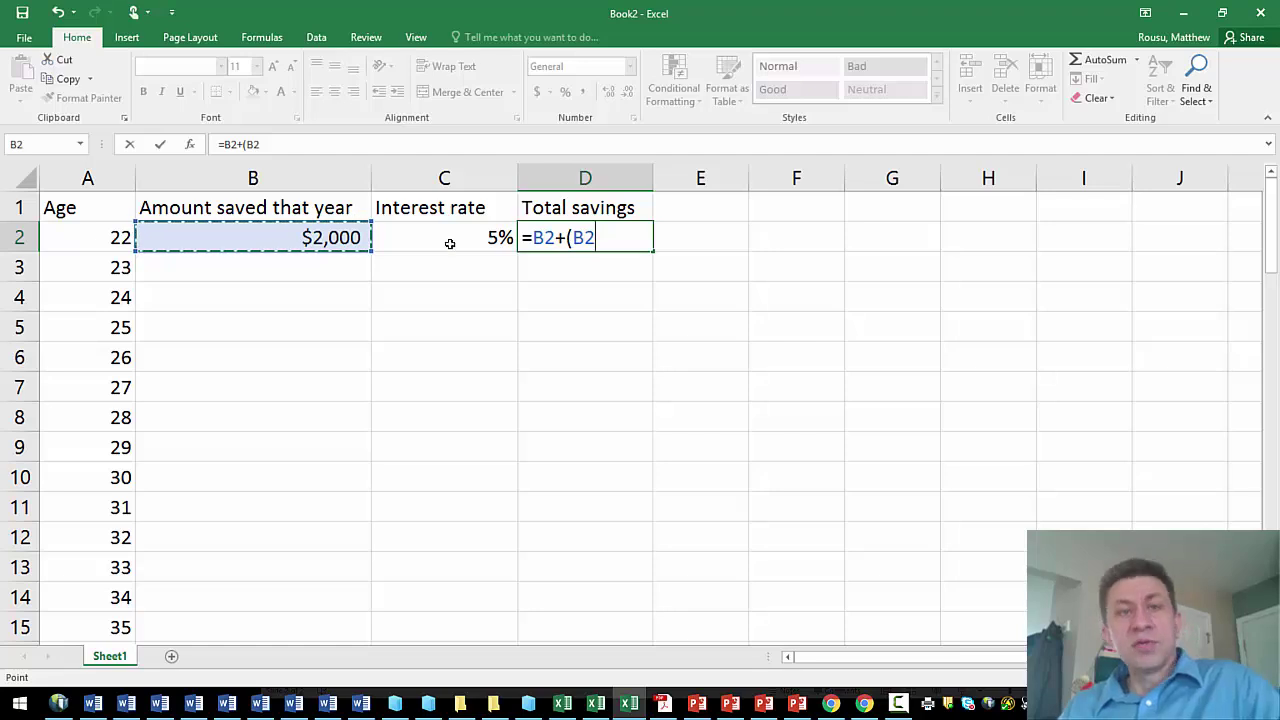
{"action": "type", "text": "*"}
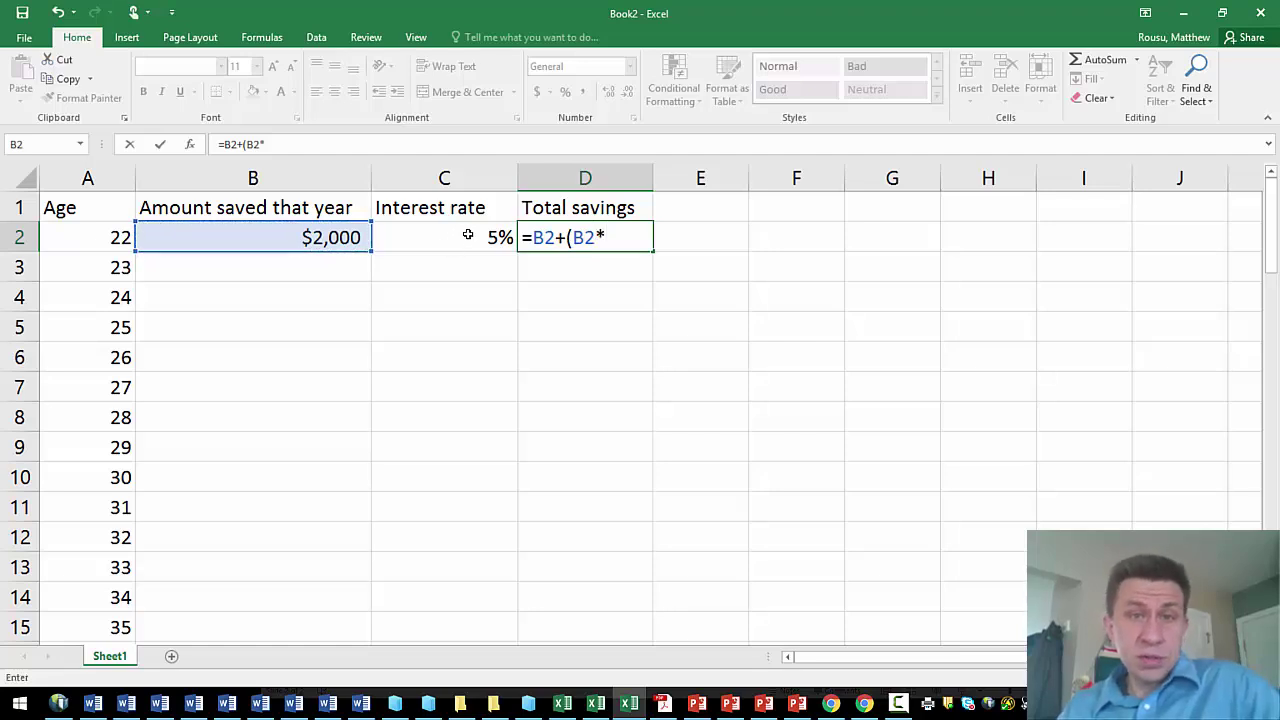
{"action": "left_click", "coordinate": [470, 234]}
{"action": "type", "text": ")"}
{"action": "key", "text": "Return"}
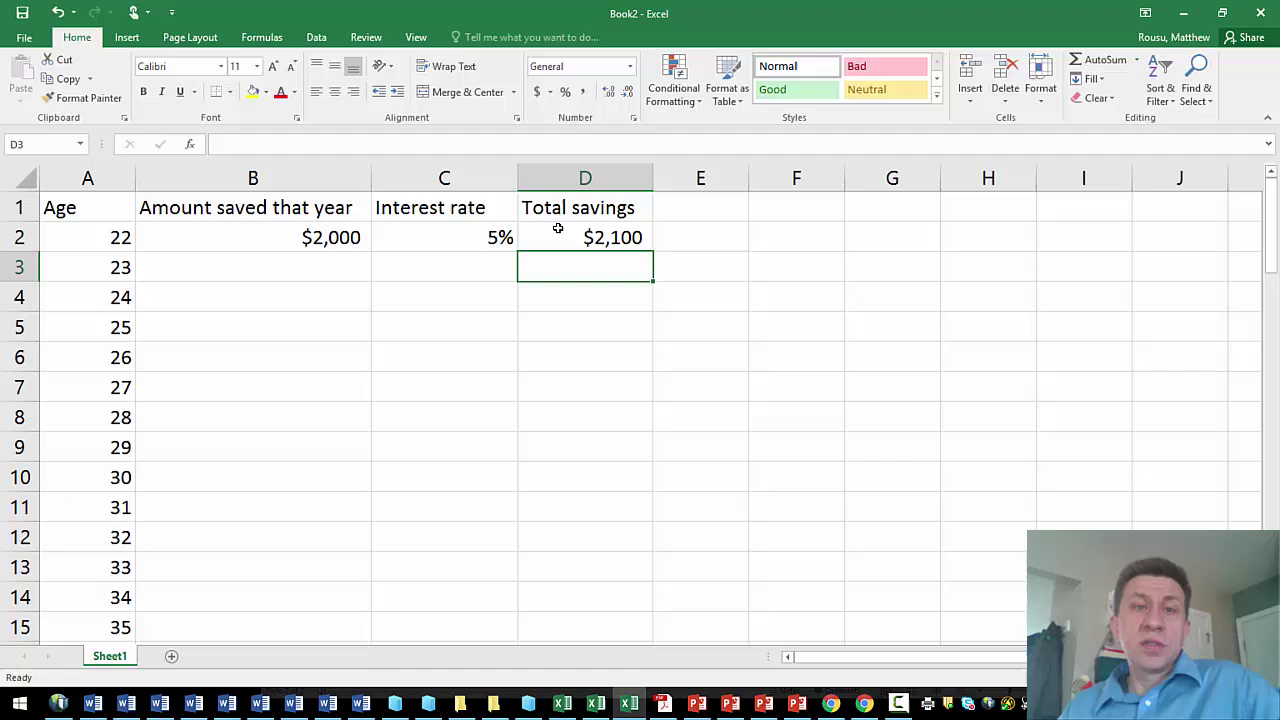
- Check the rate, amount and total cells for age 22 and the empty amount for age 23
{"action": "left_click", "coordinate": [440, 232]}
{"action": "left_click", "coordinate": [340, 234]}
{"action": "left_click", "coordinate": [586, 237]}
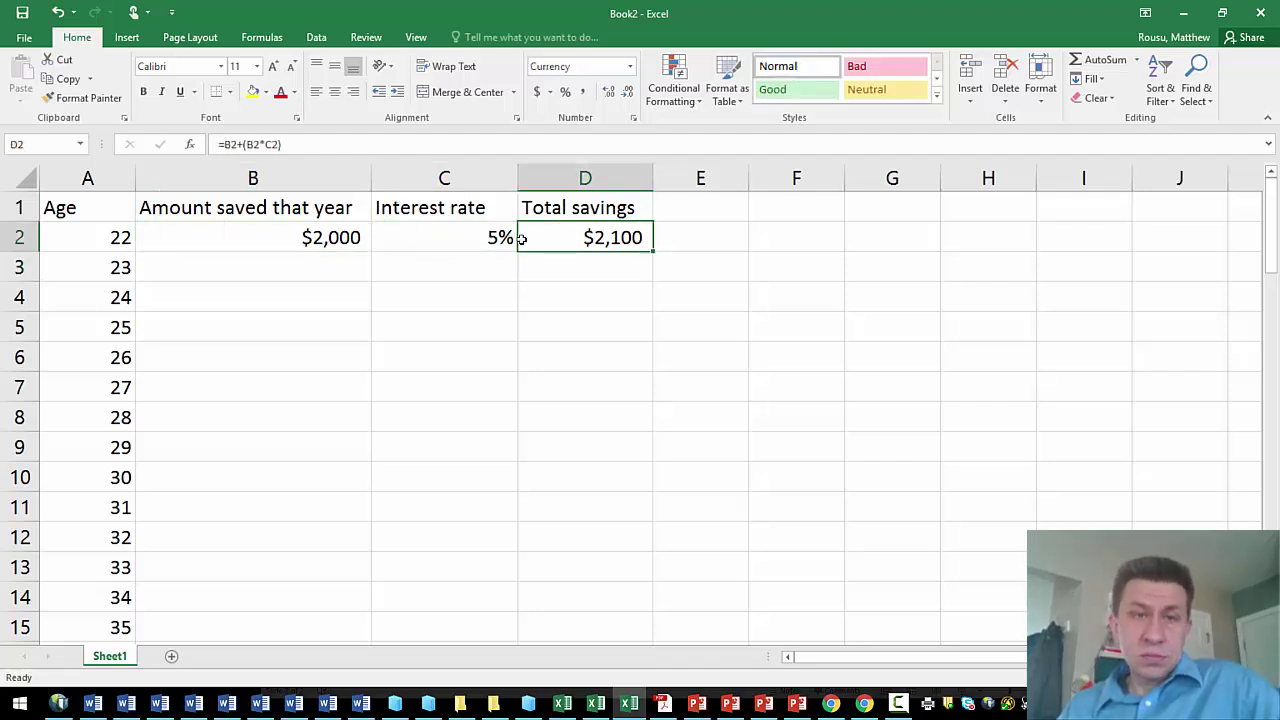
{"action": "left_click", "coordinate": [306, 236]}
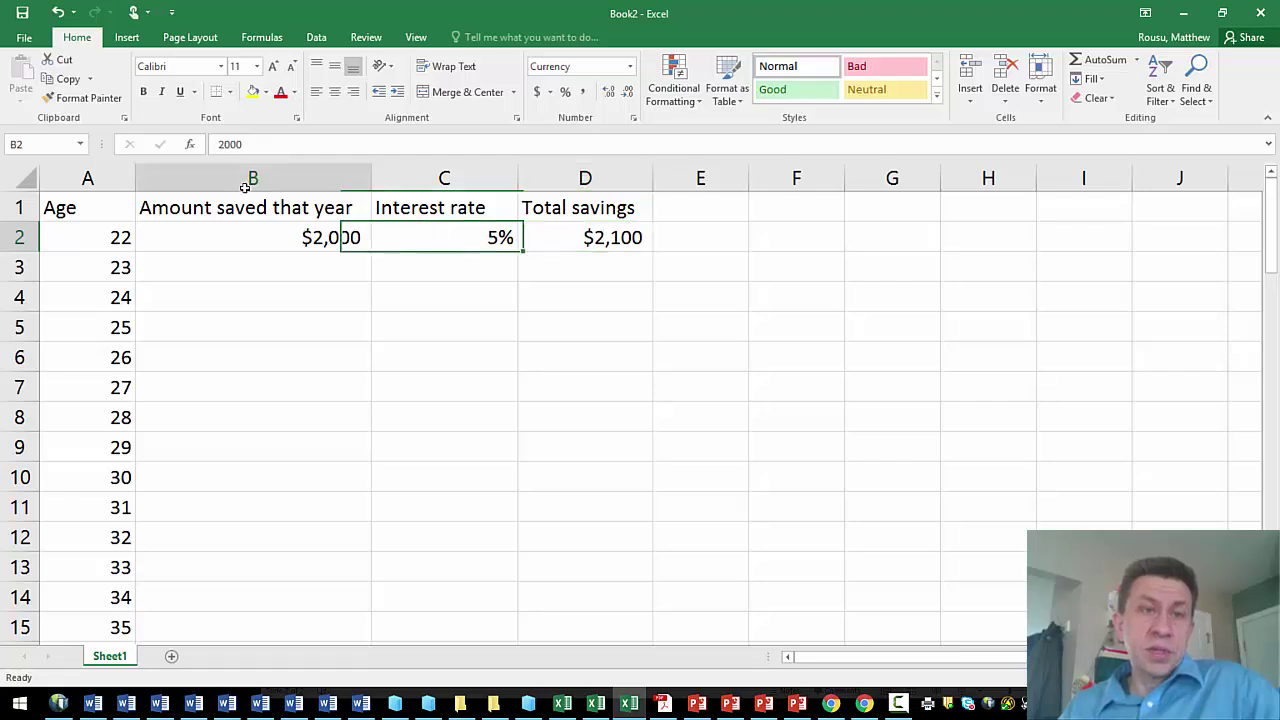
{"action": "left_click", "coordinate": [309, 266]}
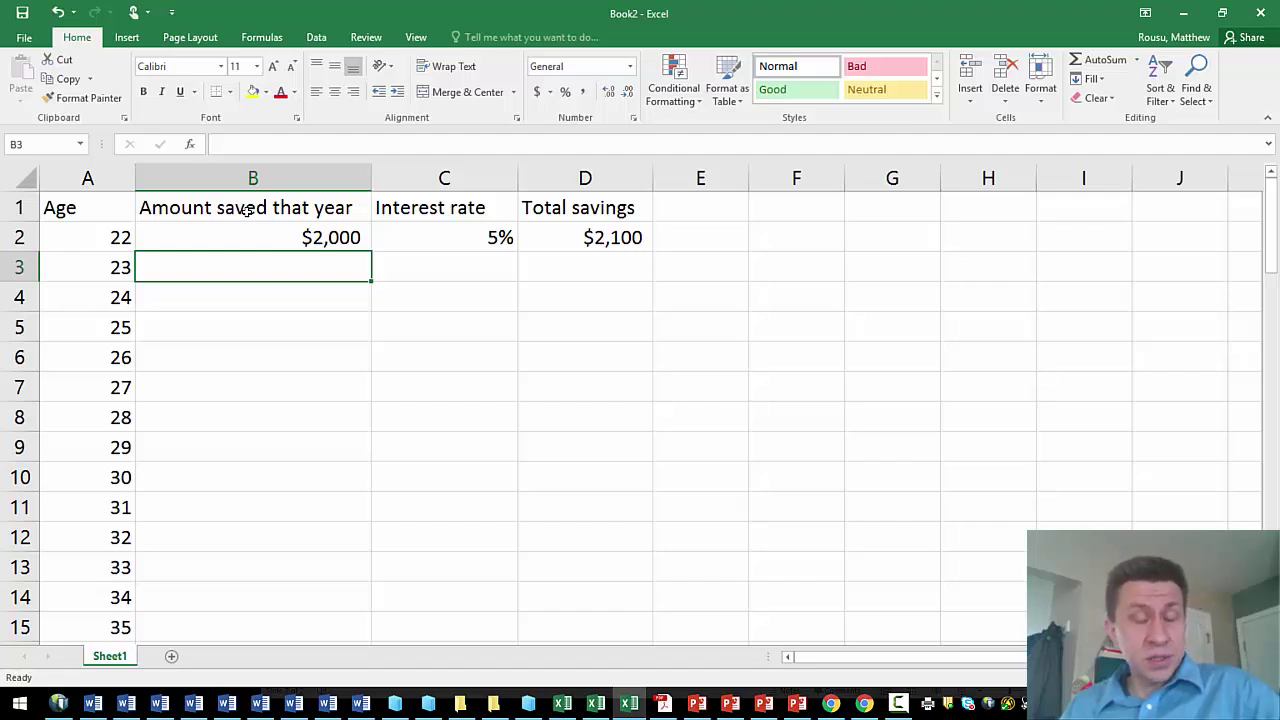
- Copy the $2,000 amount from B2 into B3:B10 for ages 23–30
{"action": "left_click", "coordinate": [338, 233]}
{"action": "key", "text": "ctrl+c"}
{"action": "left_click_drag", "start_coordinate": [310, 268], "coordinate": [287, 486]}
{"action": "key", "text": "ctrl+v"}
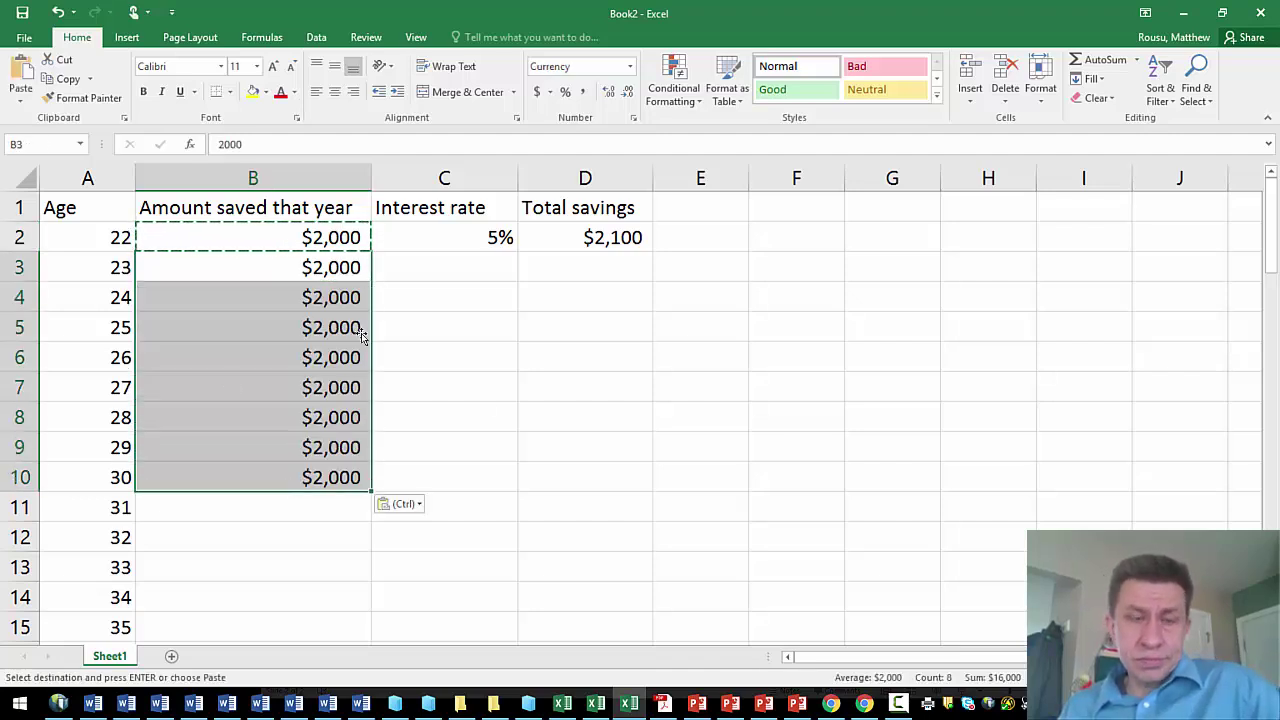
{"action": "left_click", "coordinate": [286, 271]}
{"action": "key", "text": "Down"}
{"action": "key", "text": "Down"}
{"action": "key", "text": "Down"}
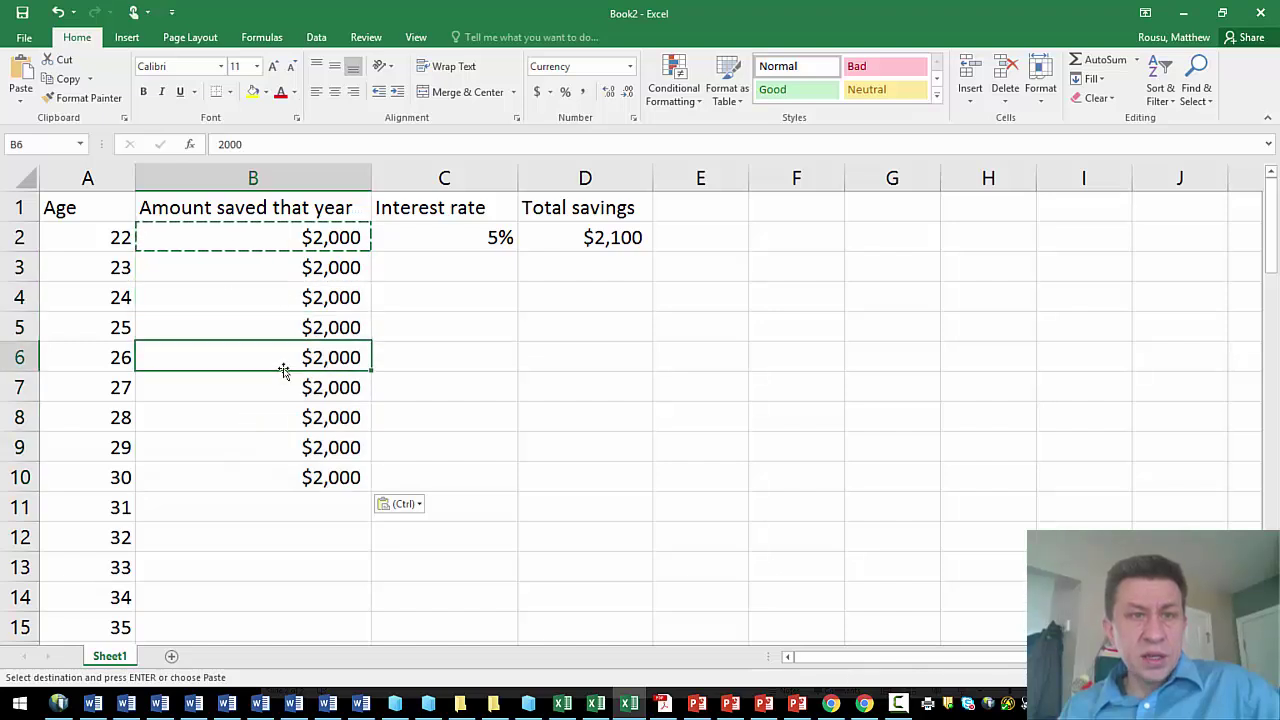
{"action": "key", "text": "Down"}
{"action": "key", "text": "Down"}
{"action": "key", "text": "Down"}
{"action": "key", "text": "Down"}
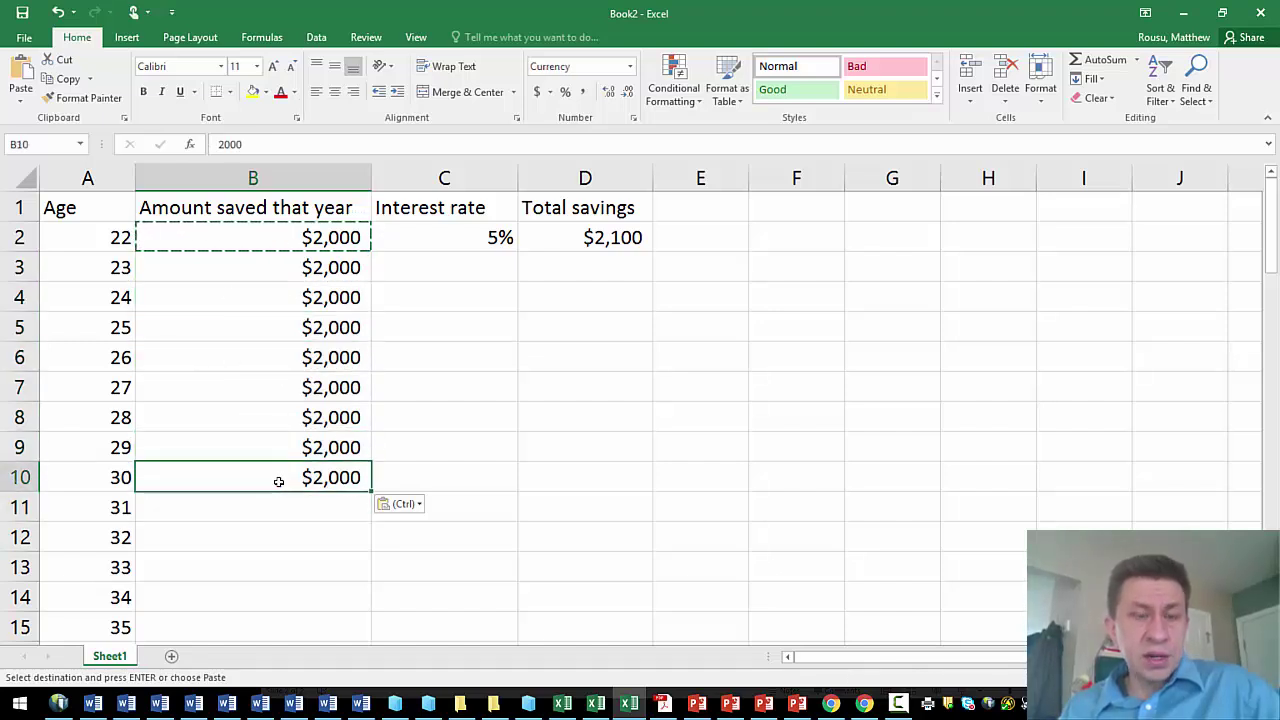
- Copy the 5% interest rate from C2 into C3:C10
{"action": "left_click", "coordinate": [450, 250]}
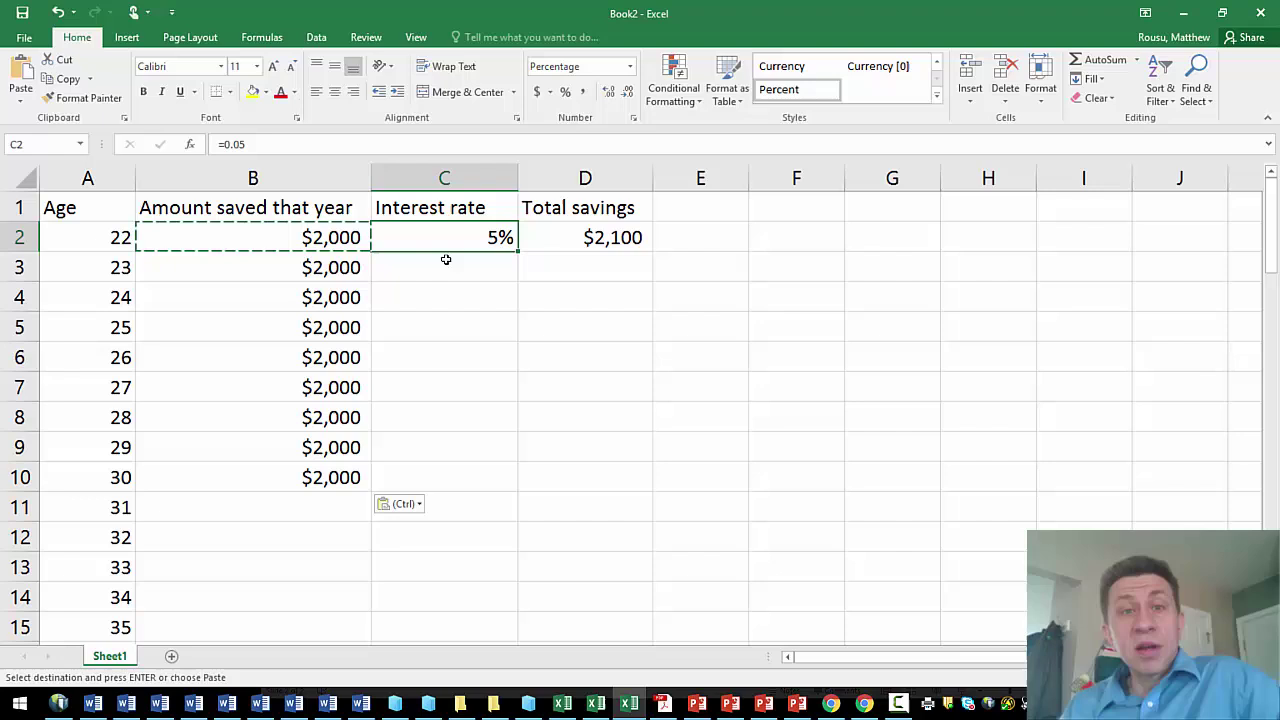
{"action": "key", "text": "ctrl+c"}
{"action": "left_click_drag", "start_coordinate": [443, 268], "coordinate": [437, 494]}
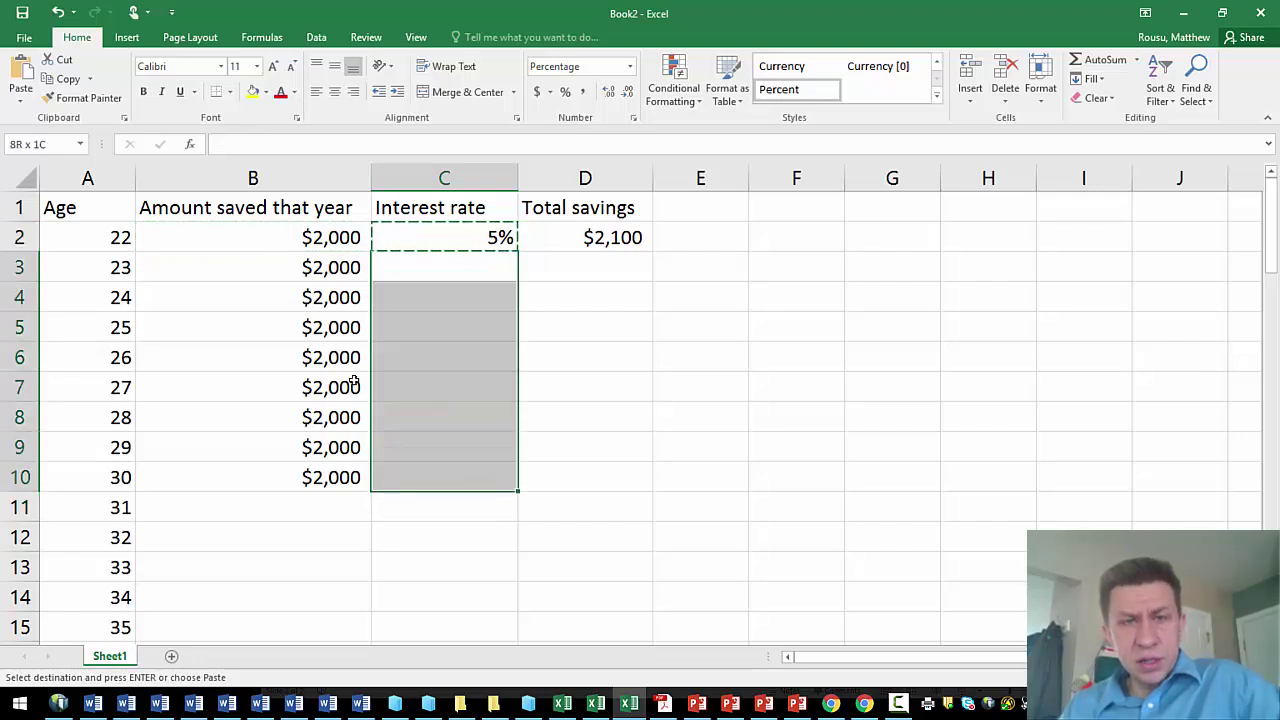
{"action": "key", "text": "ctrl+v"}
{"action": "left_click", "coordinate": [564, 260]}
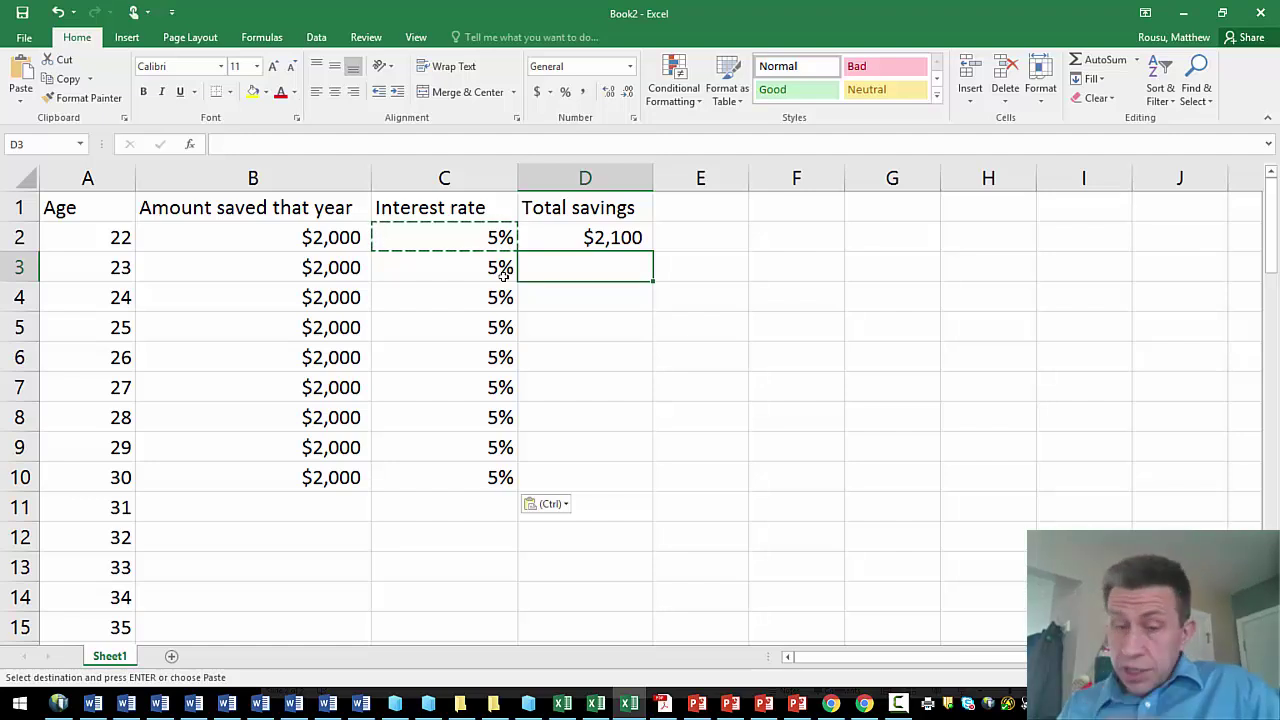
- Start the D3 formula with =(D2+B3), last year's total plus this year's amount
{"action": "type", "text": "="}
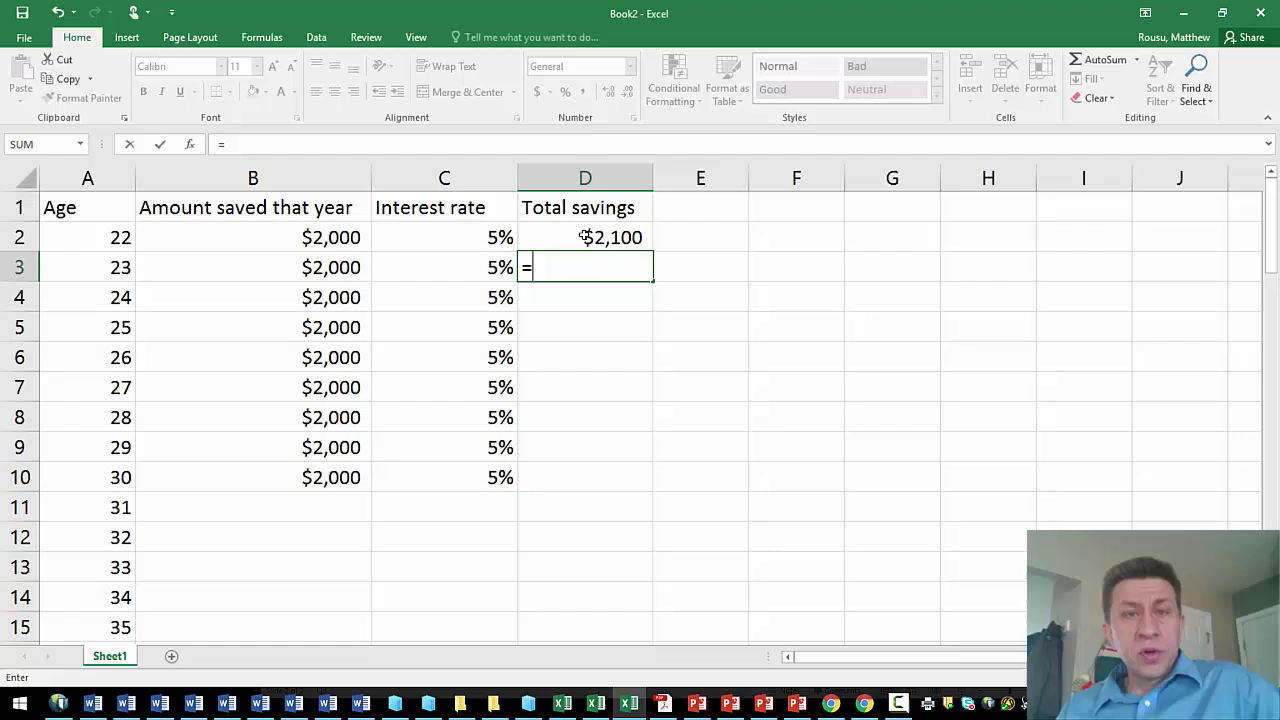
{"action": "type", "text": "("}
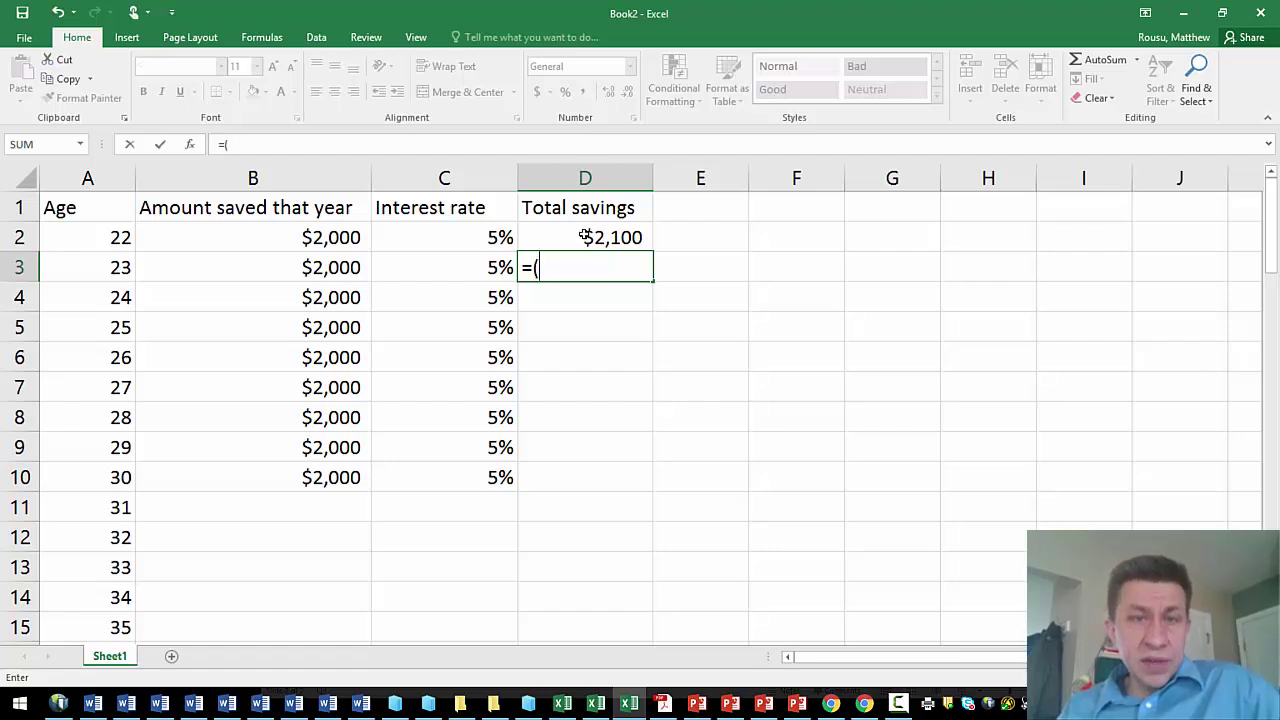
{"action": "left_click", "coordinate": [585, 237]}
{"action": "type", "text": "+"}
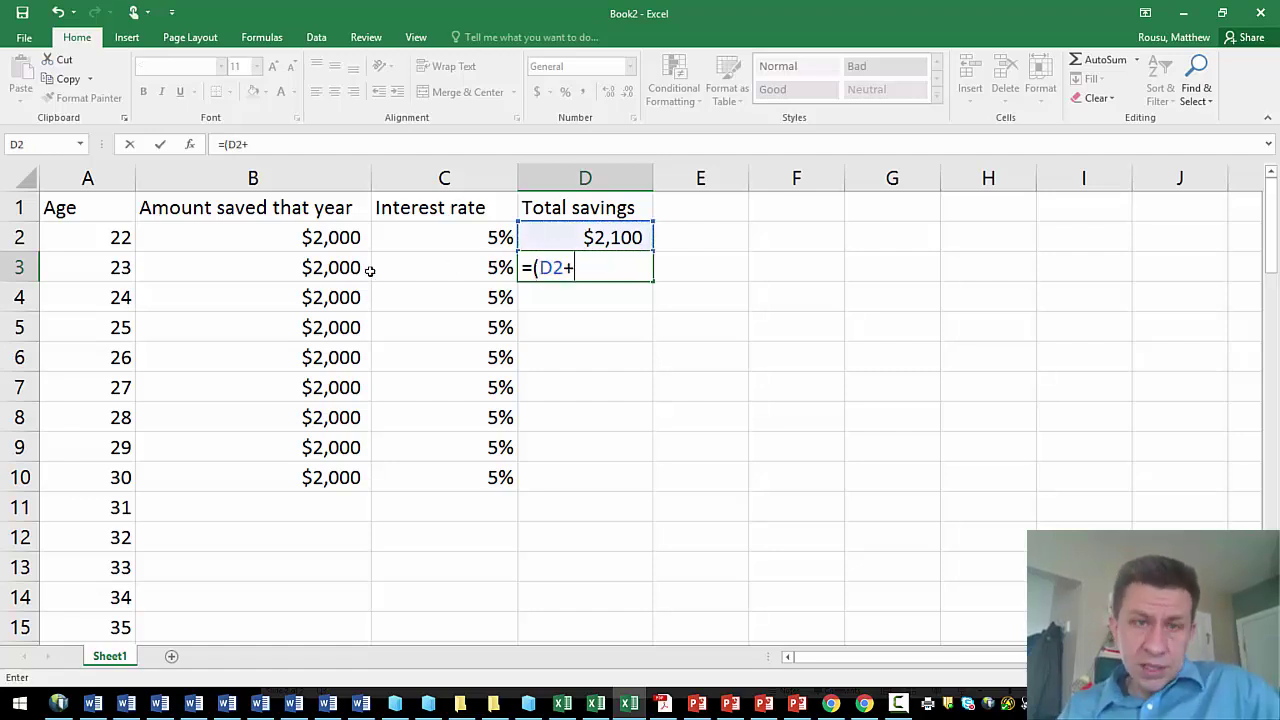
{"action": "left_click", "coordinate": [298, 270]}
{"action": "type", "text": ")"}
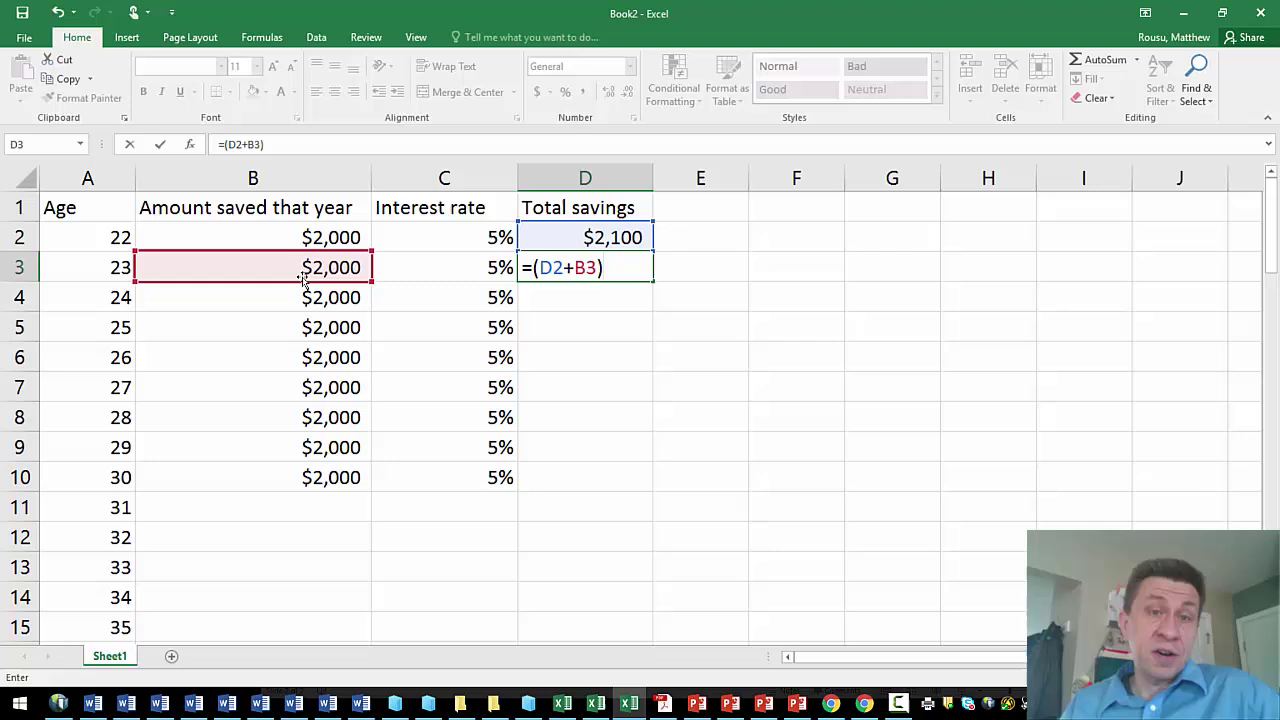
{"action": "type", "text": "*"}
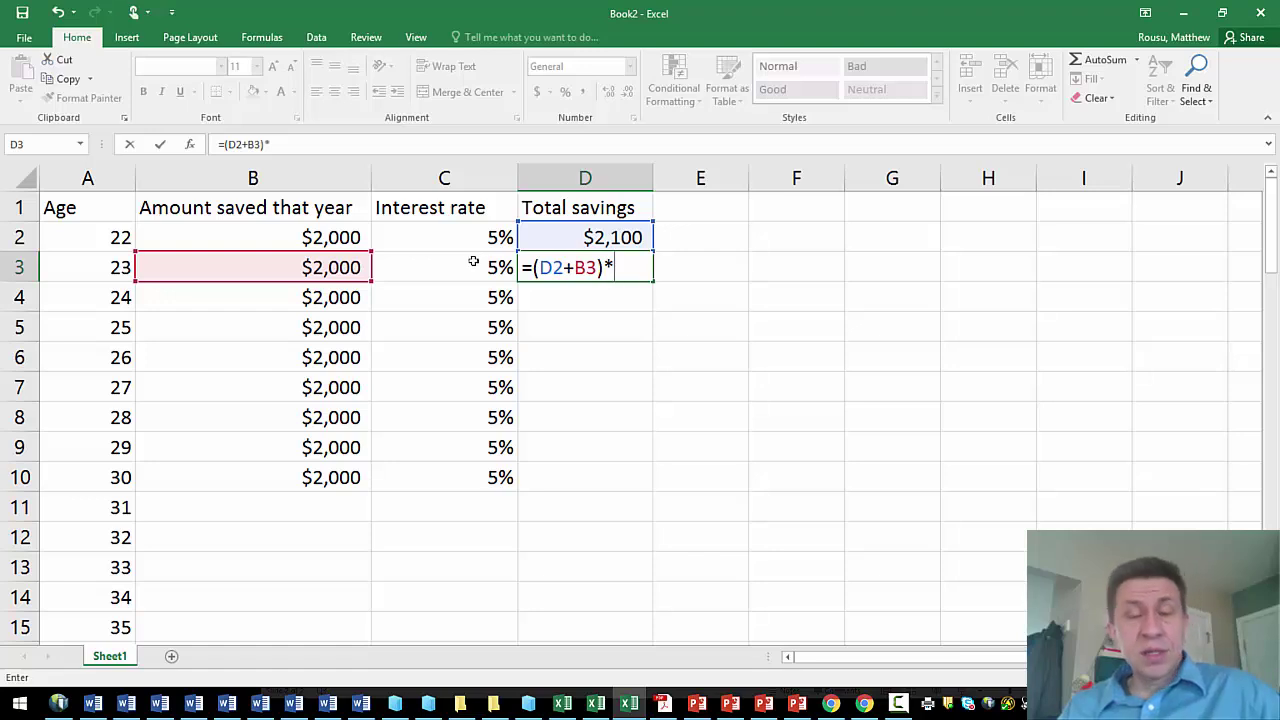
{"action": "key", "text": "BackSpace"}
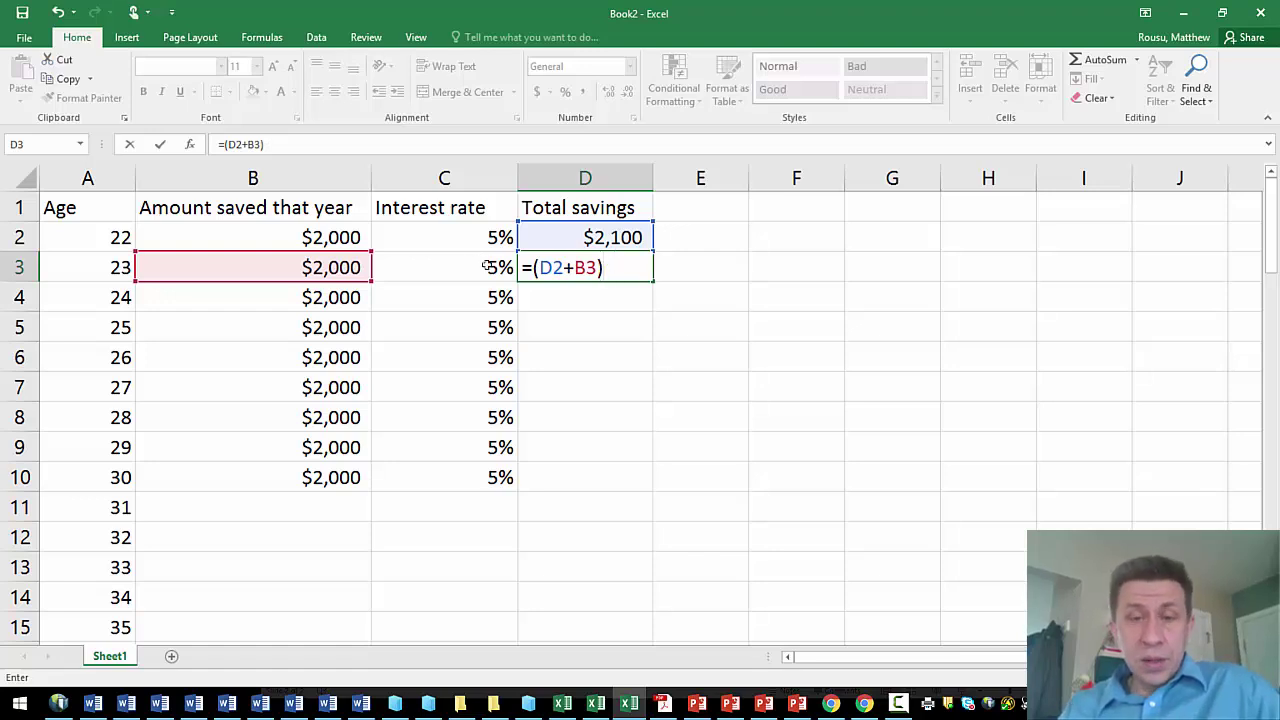
- Complete D3 as =(D2+B3)+(D2+B3)*C3, showing $4,305
{"action": "type", "text": "+"}
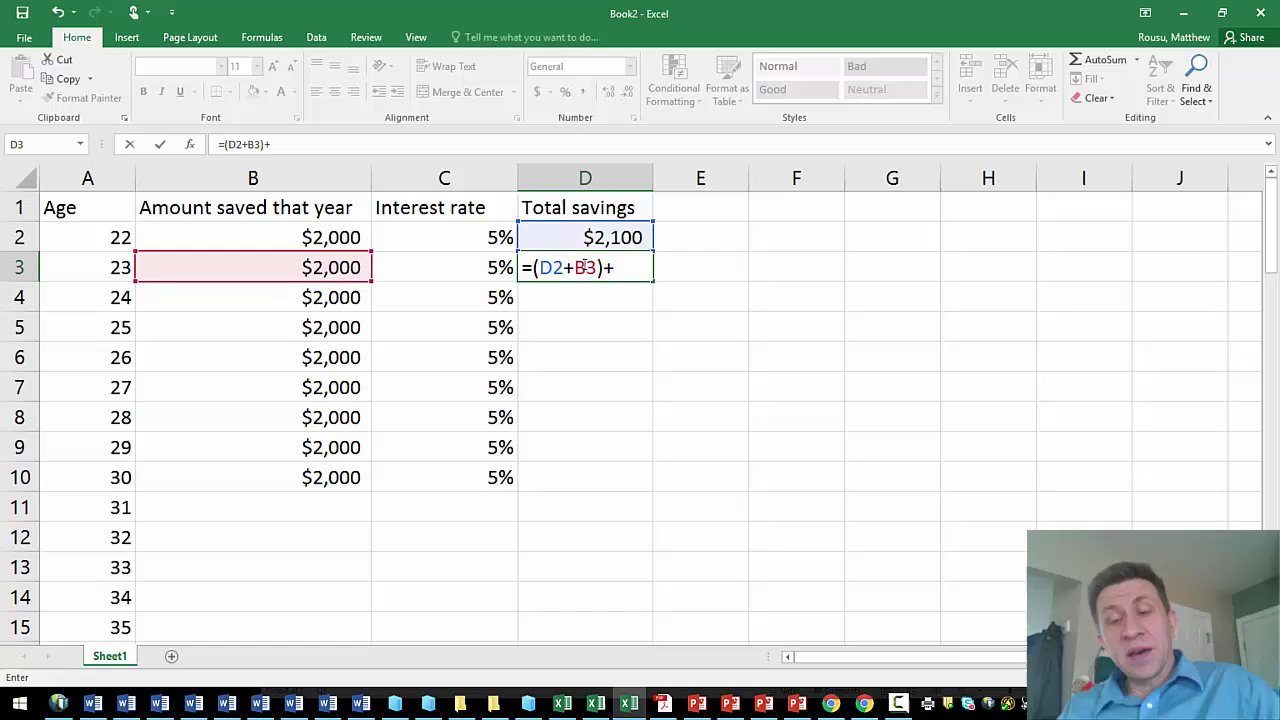
{"action": "type", "text": "("}
{"action": "left_click", "coordinate": [598, 237]}
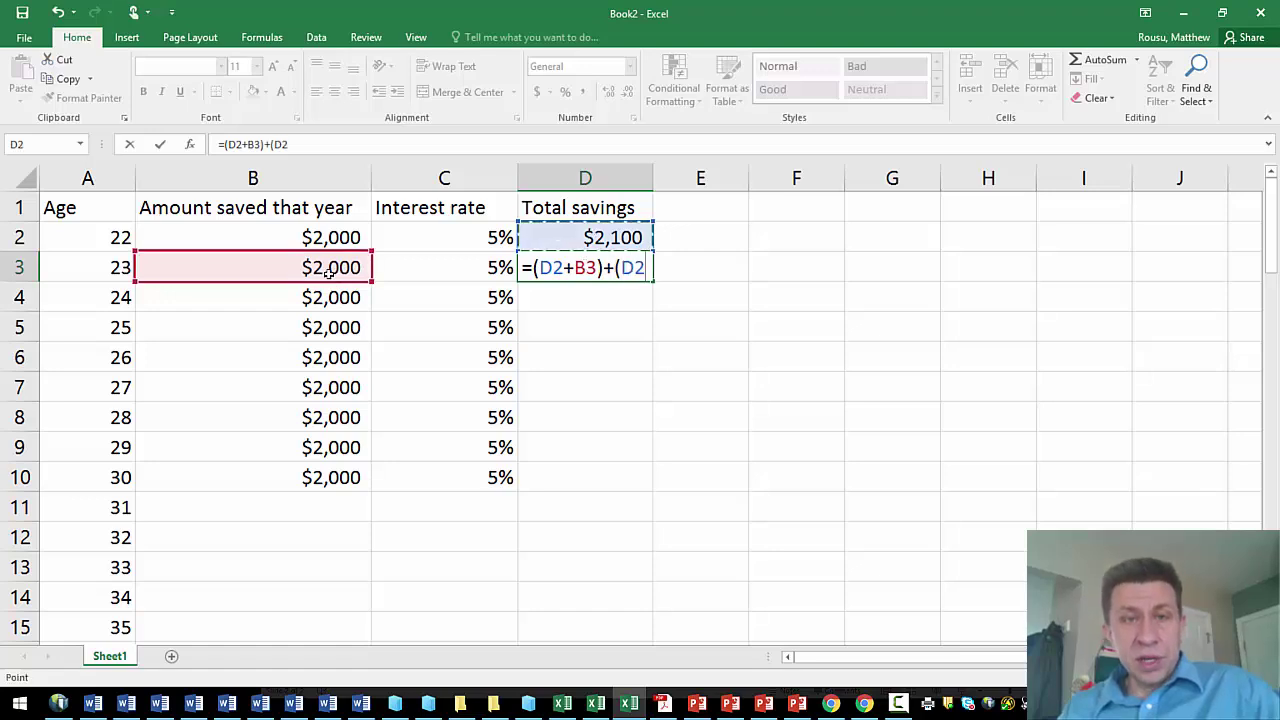
{"action": "left_click", "coordinate": [329, 270]}
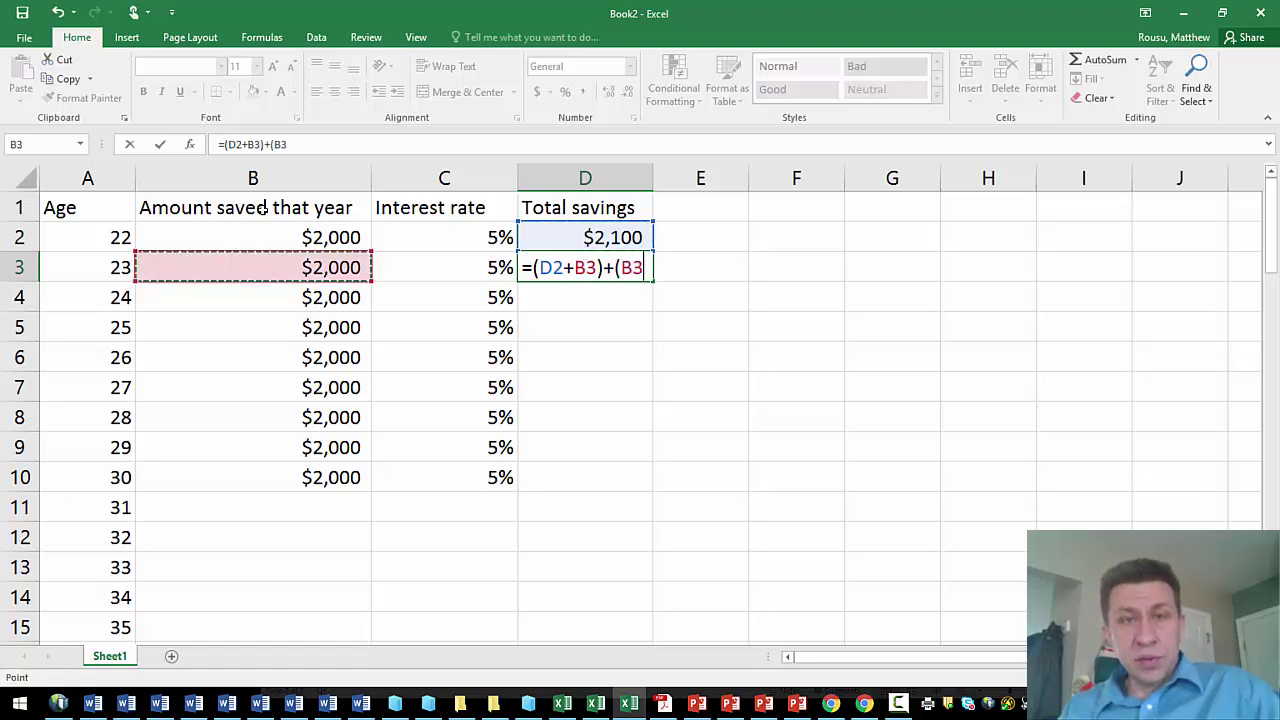
{"action": "left_click", "coordinate": [557, 241]}
{"action": "type", "text": "+"}
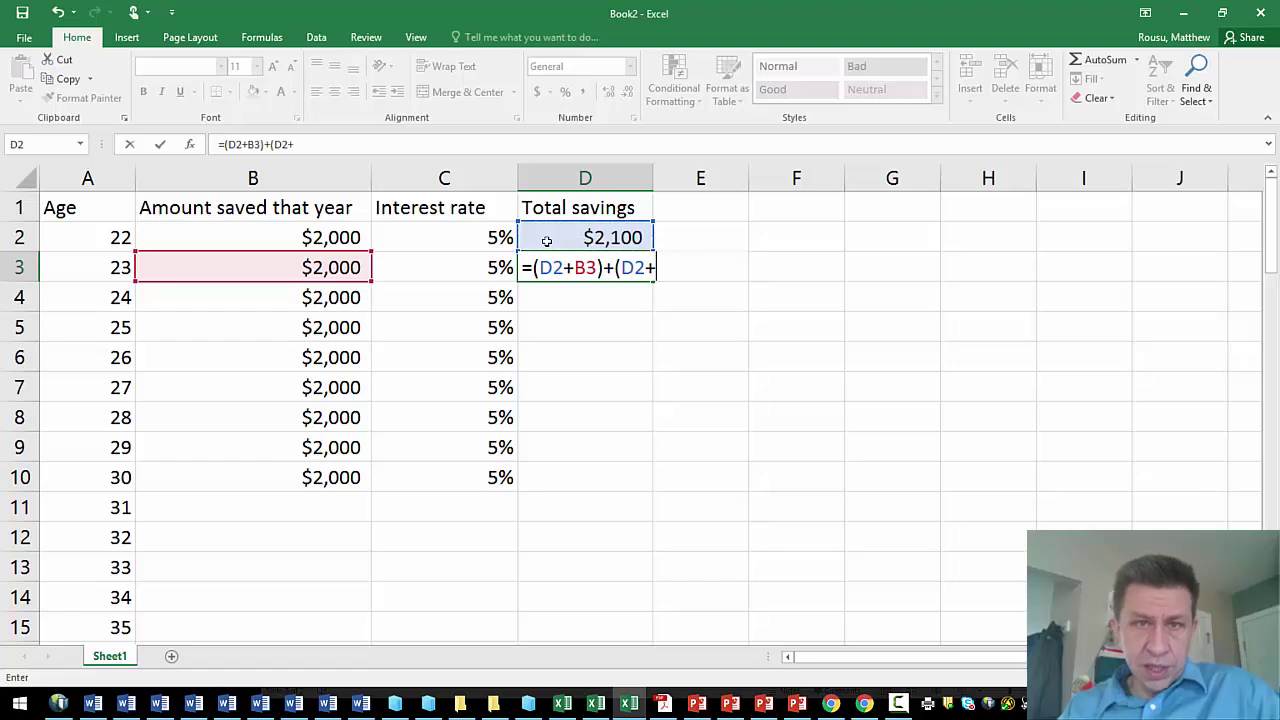
{"action": "left_click", "coordinate": [338, 266]}
{"action": "type", "text": ")*"}
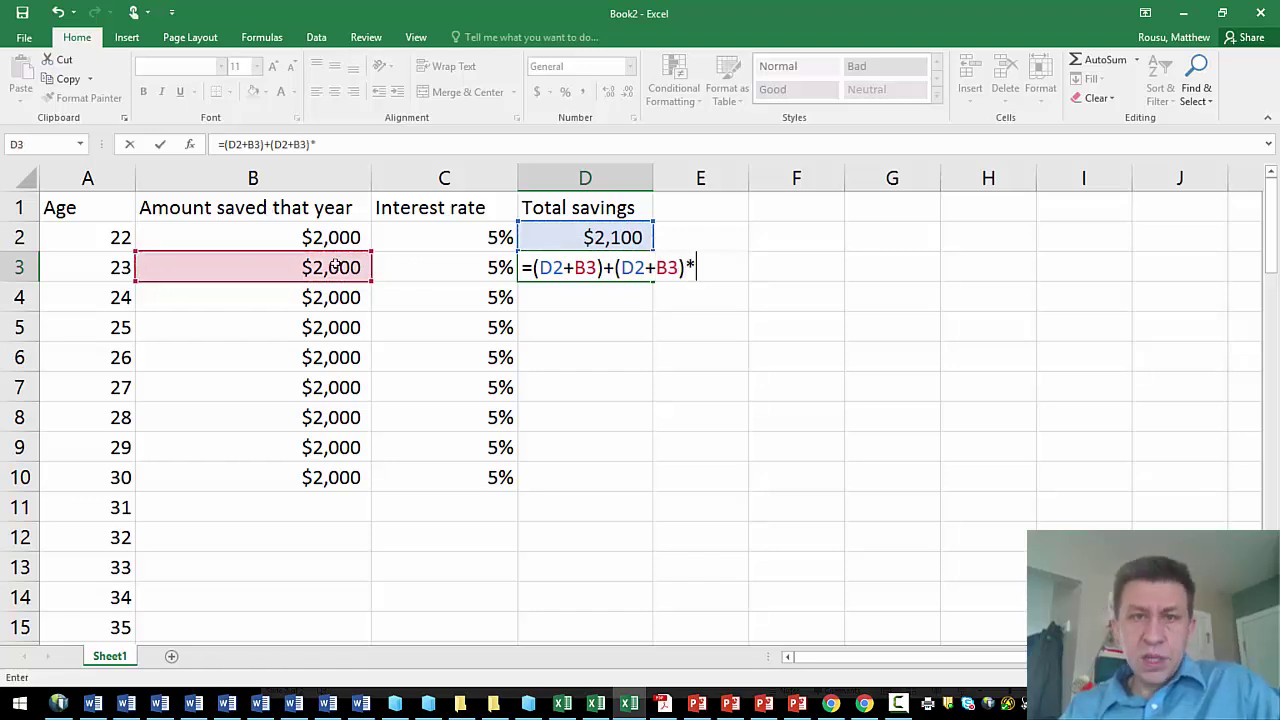
{"action": "left_click", "coordinate": [409, 261]}
{"action": "key", "text": "Return"}
{"action": "left_click", "coordinate": [558, 270]}
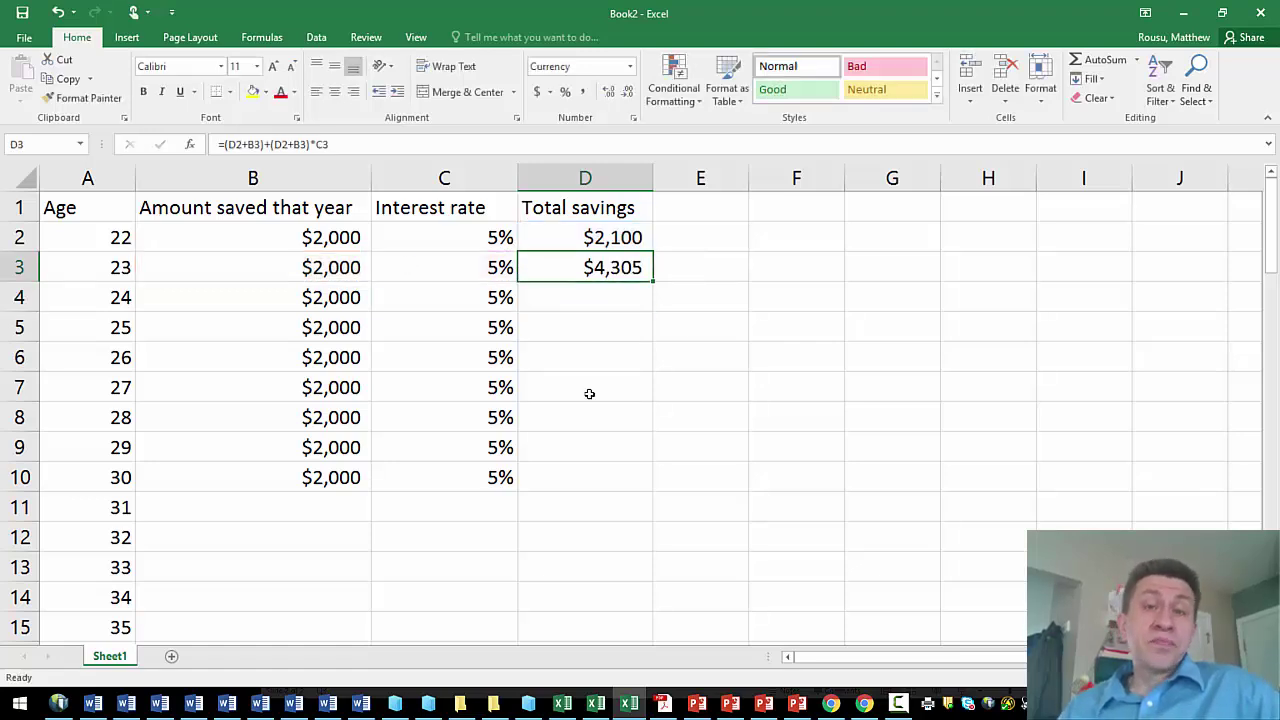
{"action": "left_click", "coordinate": [330, 270]}
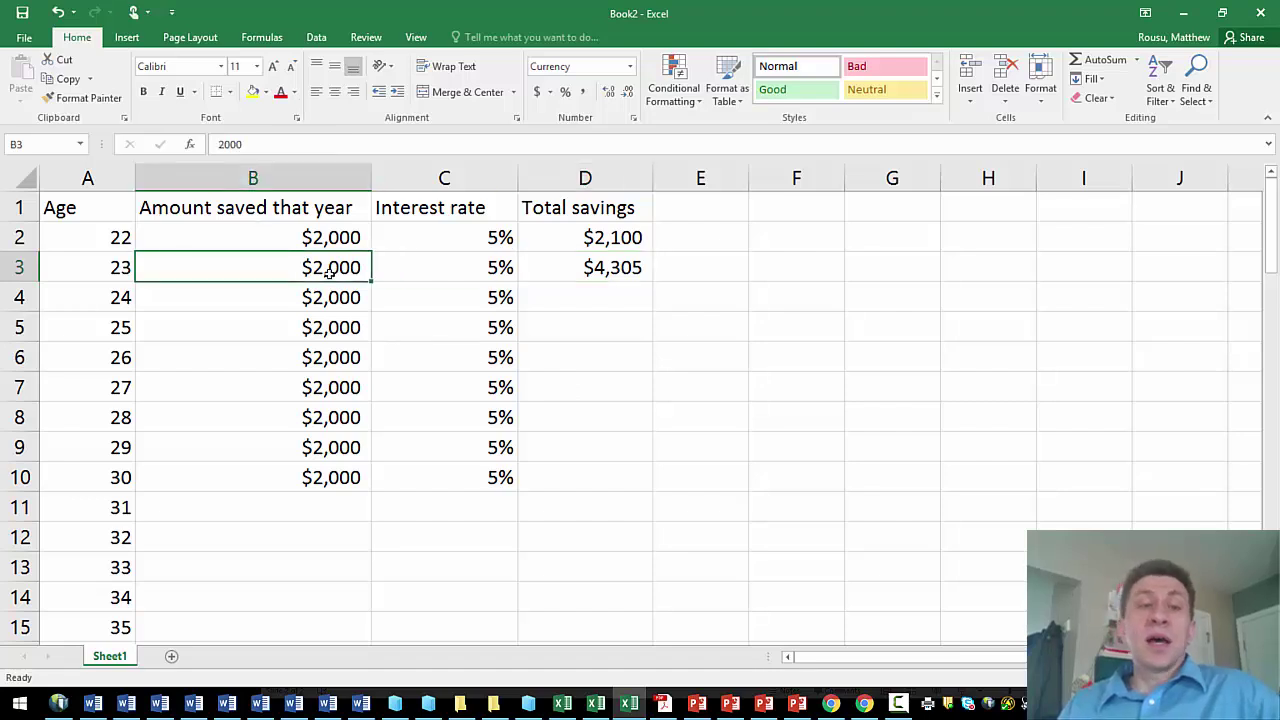
{"action": "left_click", "coordinate": [588, 242]}
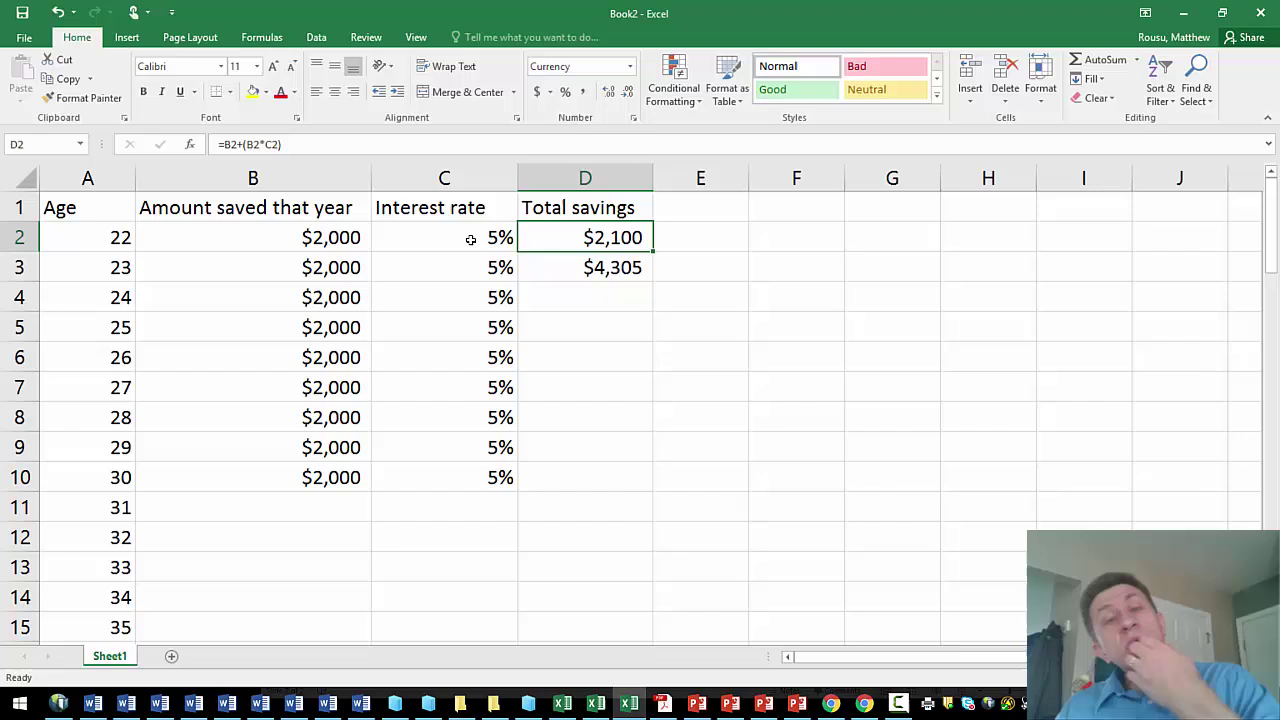
{"action": "left_click", "coordinate": [366, 242]}
{"action": "left_click", "coordinate": [338, 268]}
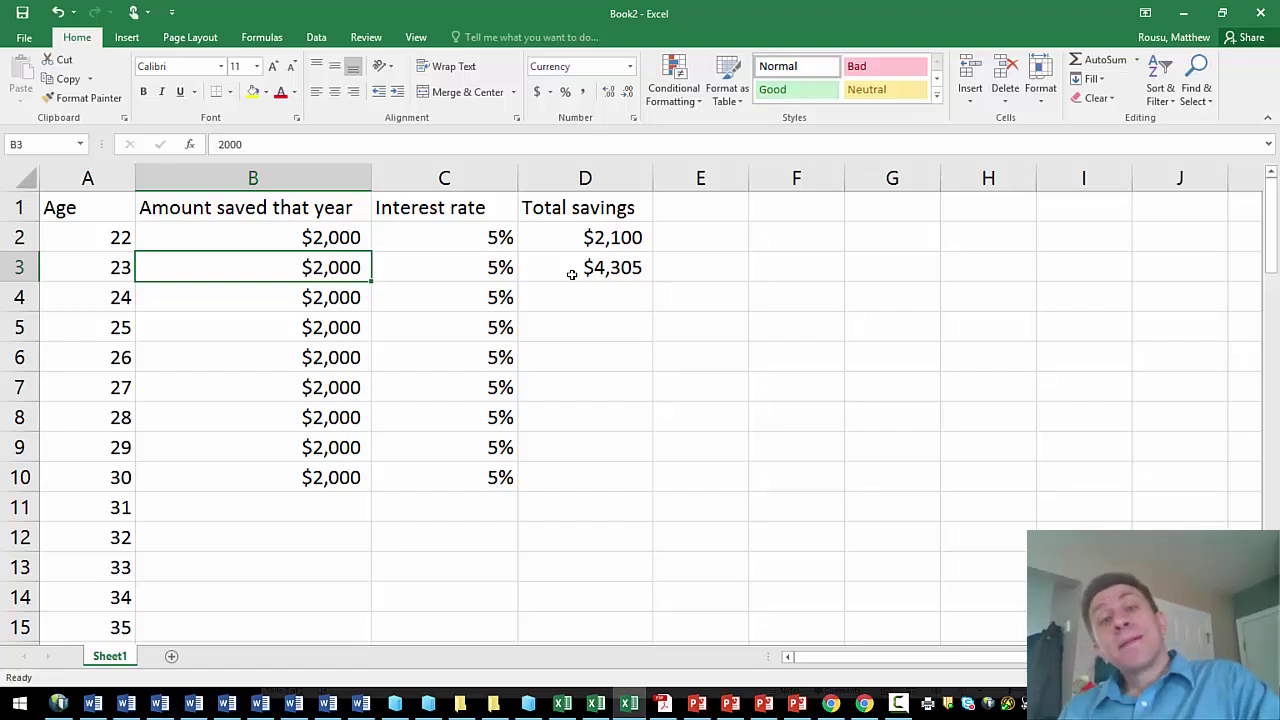
{"action": "left_click", "coordinate": [565, 240]}
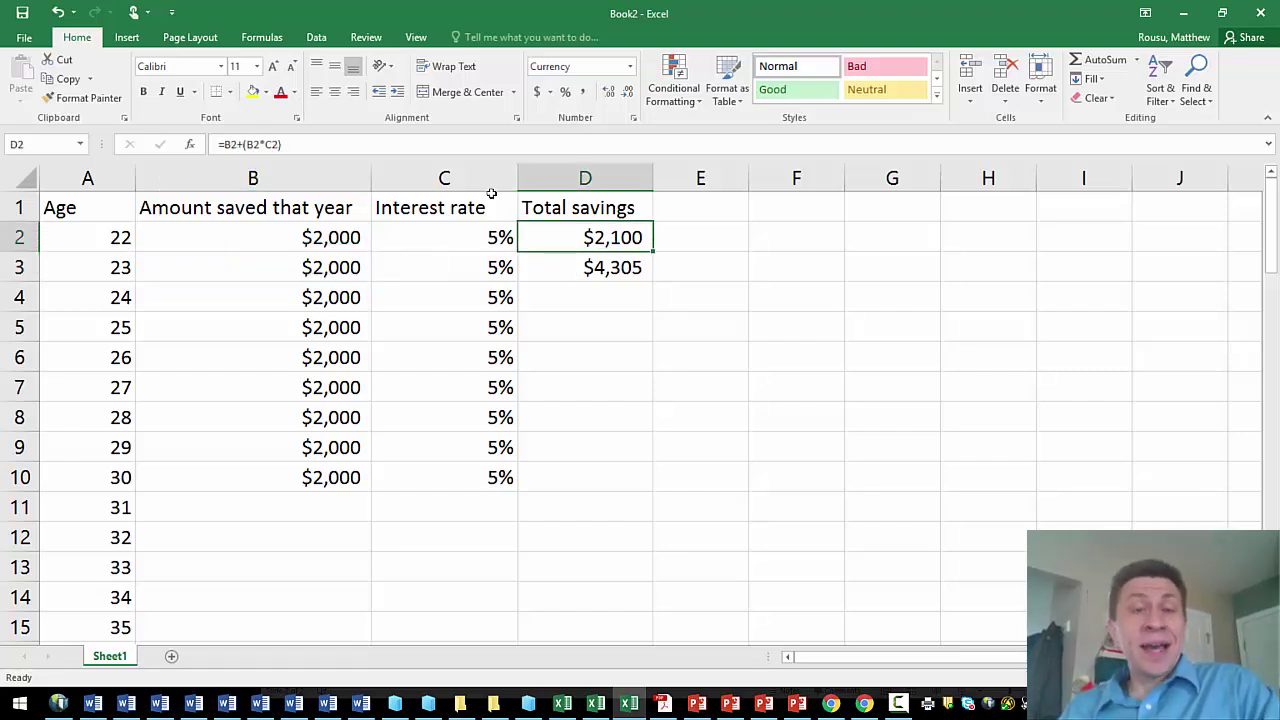
{"action": "left_click", "coordinate": [610, 266]}
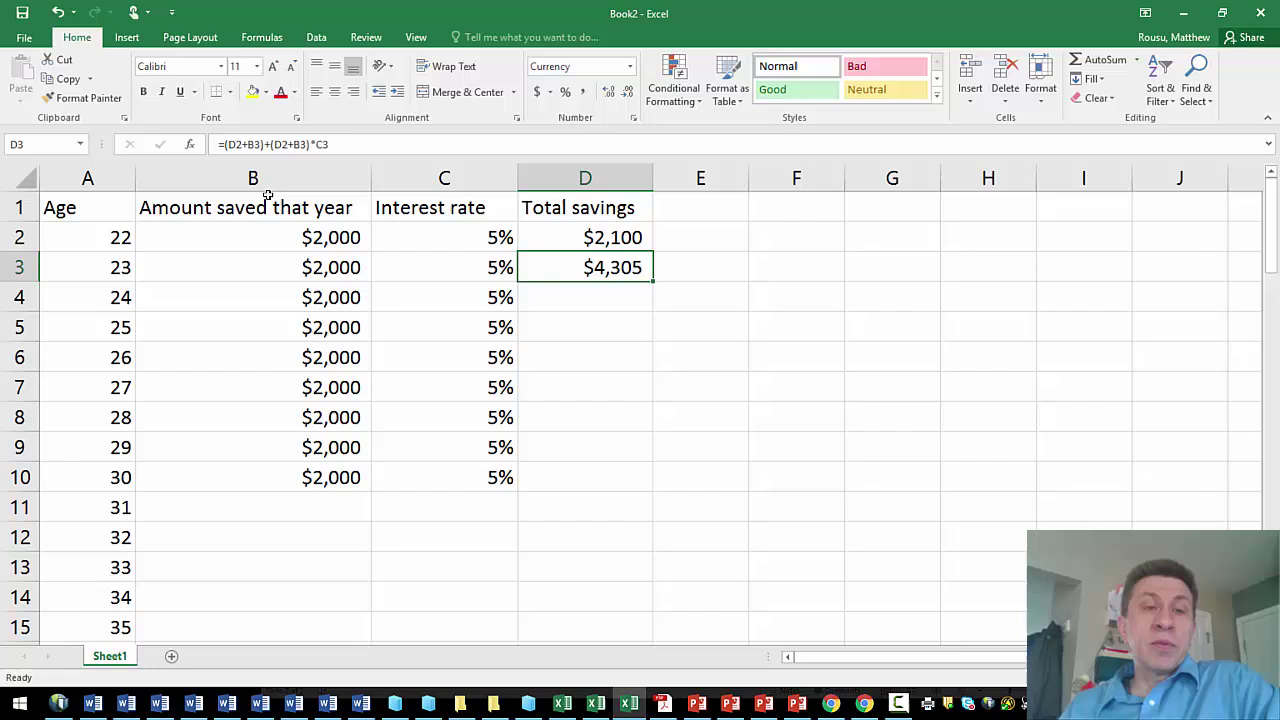
{"action": "left_click", "coordinate": [270, 237]}
{"action": "left_click", "coordinate": [329, 277]}
{"action": "left_click", "coordinate": [328, 302]}
{"action": "left_click", "coordinate": [587, 238]}
{"action": "left_click", "coordinate": [597, 270]}
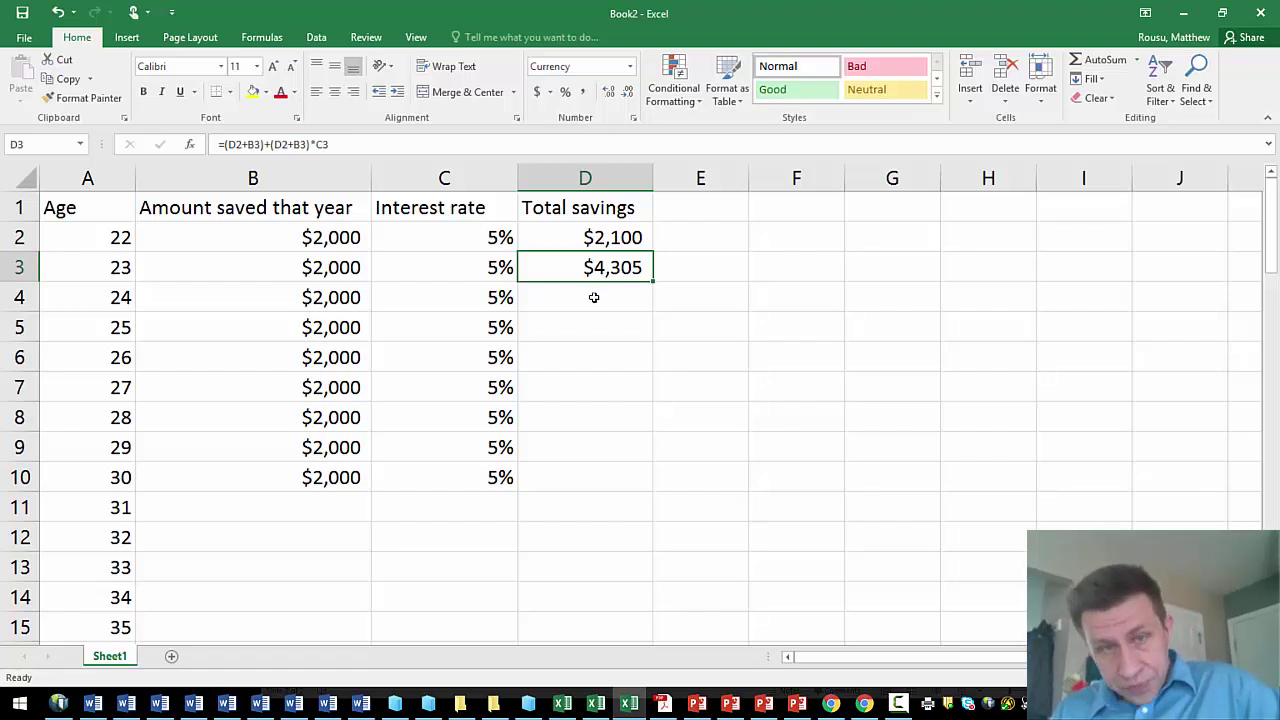
- Copy the D3 savings formula into D4:D10, reaching $23,156 at age 30
{"action": "key", "text": "ctrl+c"}
{"action": "left_click_drag", "start_coordinate": [590, 297], "coordinate": [600, 480]}
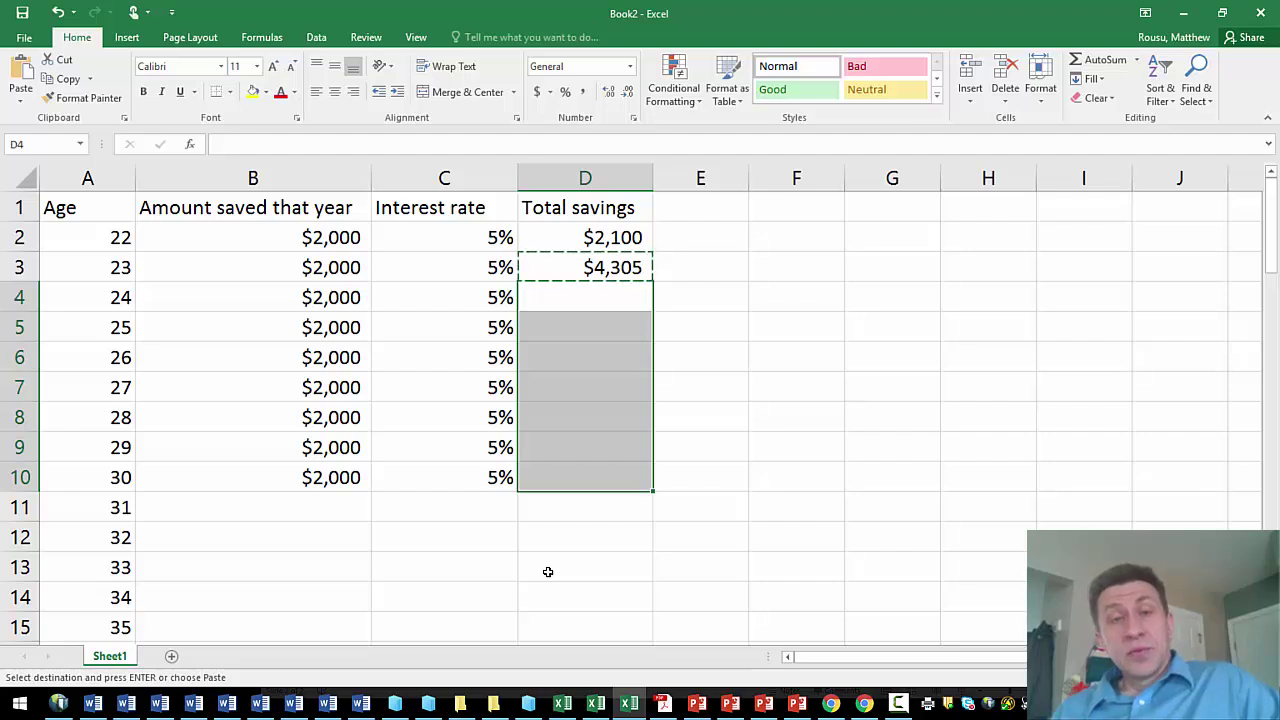
{"action": "key", "text": "ctrl+v"}
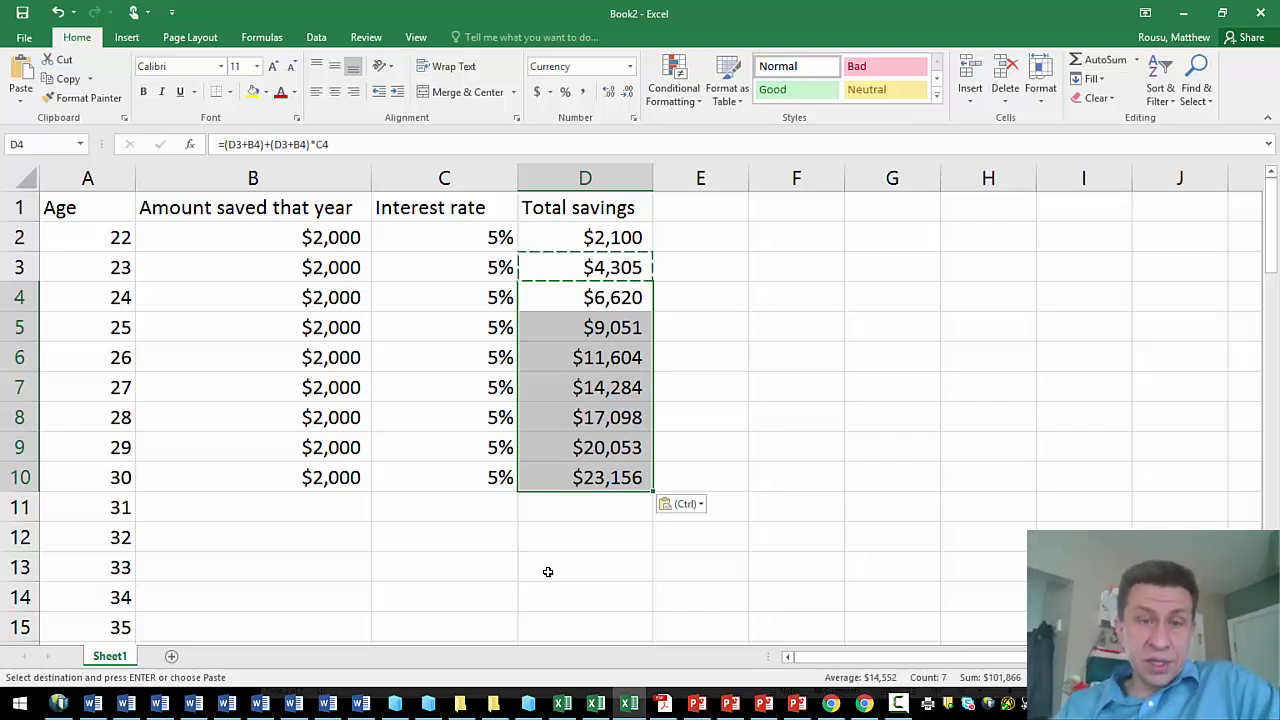
{"action": "left_click", "coordinate": [589, 489]}
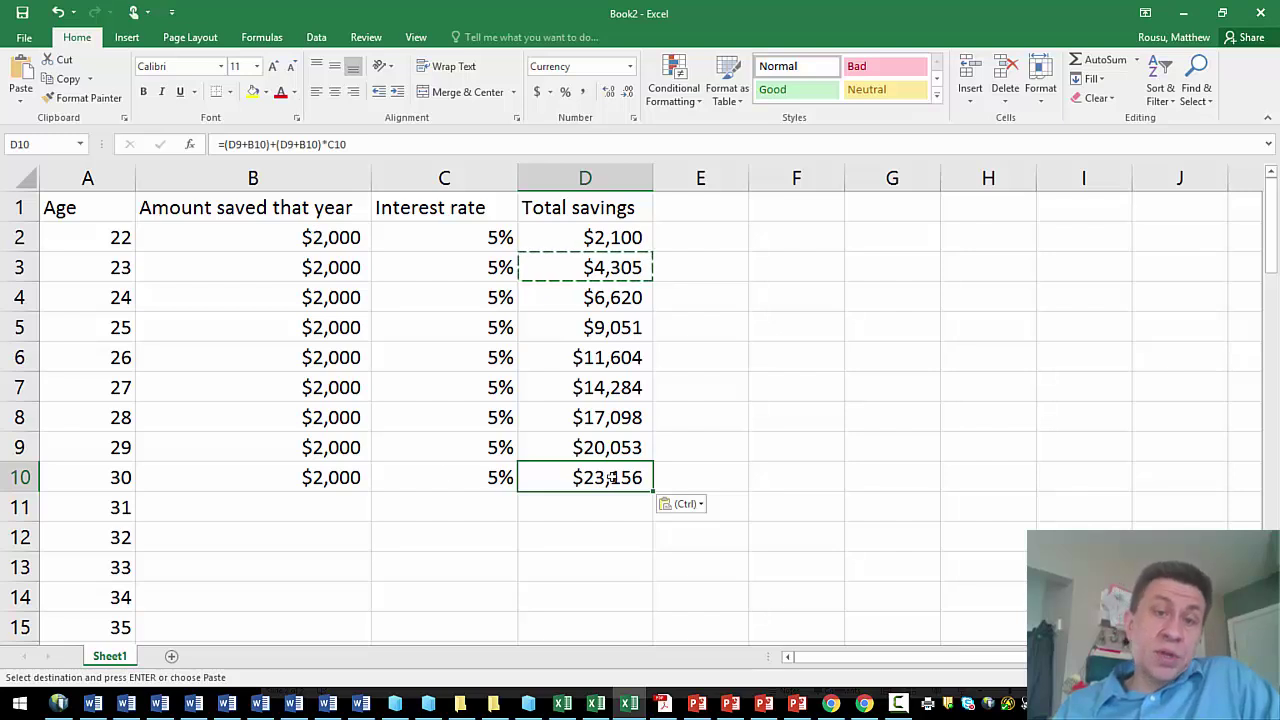
- Enter =SUM(B2:B10) in F10, totalling $18,000 saved across ages 22–30
{"action": "left_click_drag", "start_coordinate": [272, 226], "coordinate": [262, 478]}
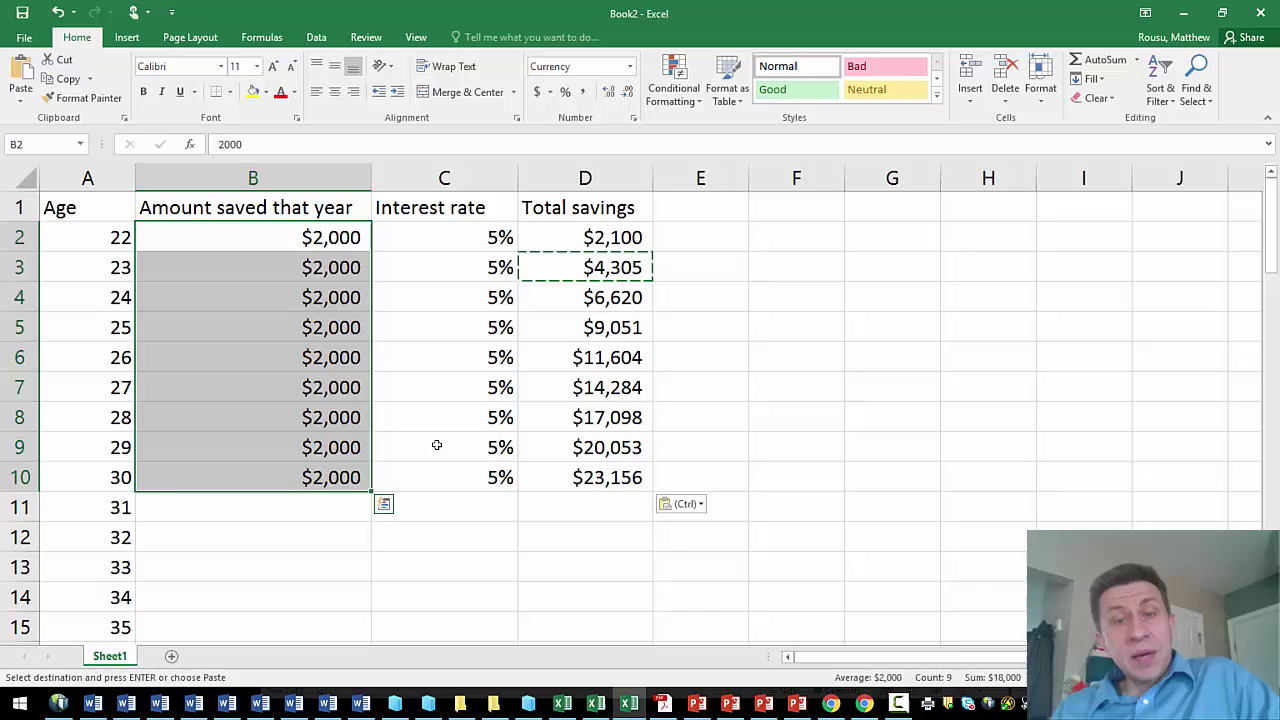
{"action": "left_click", "coordinate": [790, 489]}
{"action": "type", "text": "=sum("}
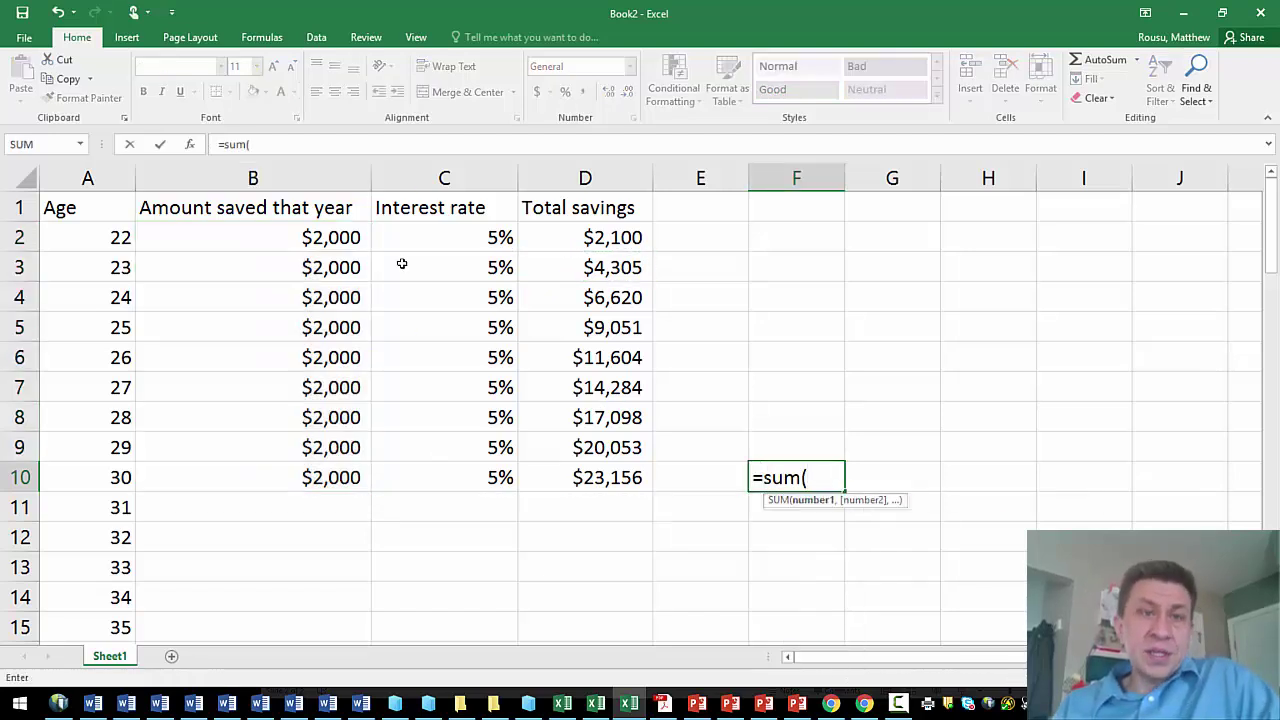
{"action": "left_click_drag", "start_coordinate": [342, 235], "coordinate": [336, 467]}
{"action": "key", "text": "Return"}
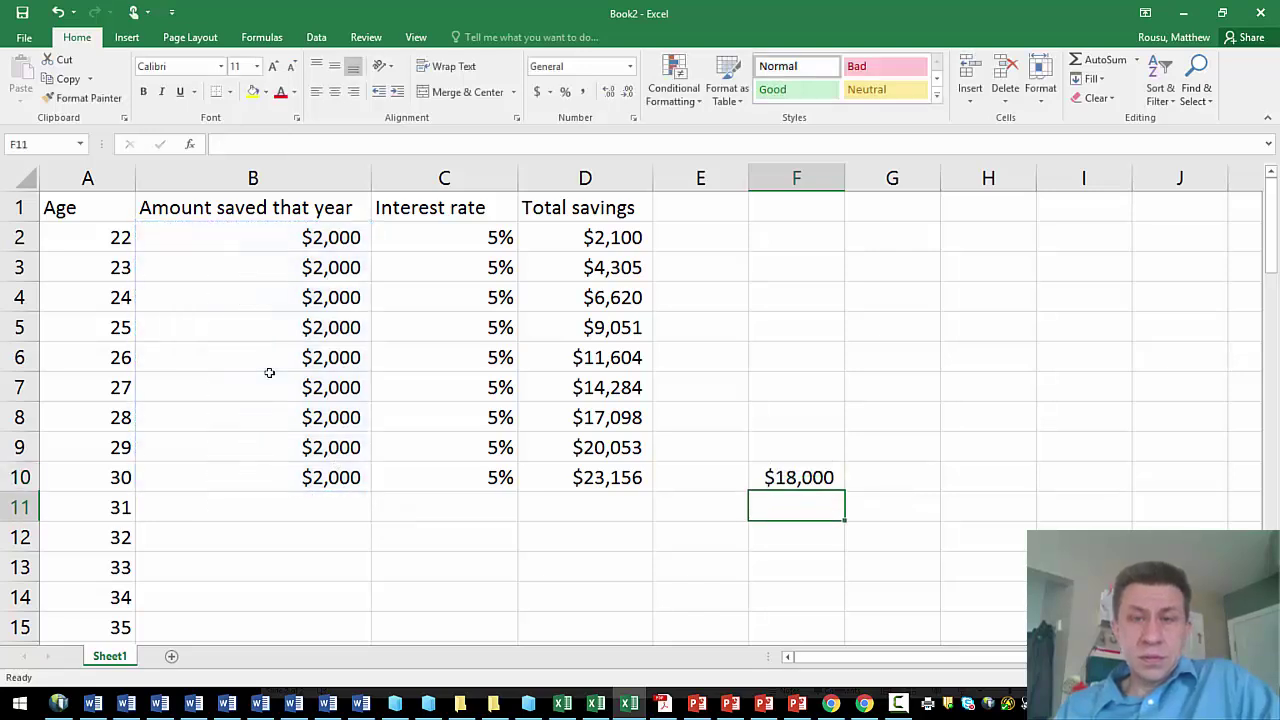
{"action": "left_click", "coordinate": [793, 479]}
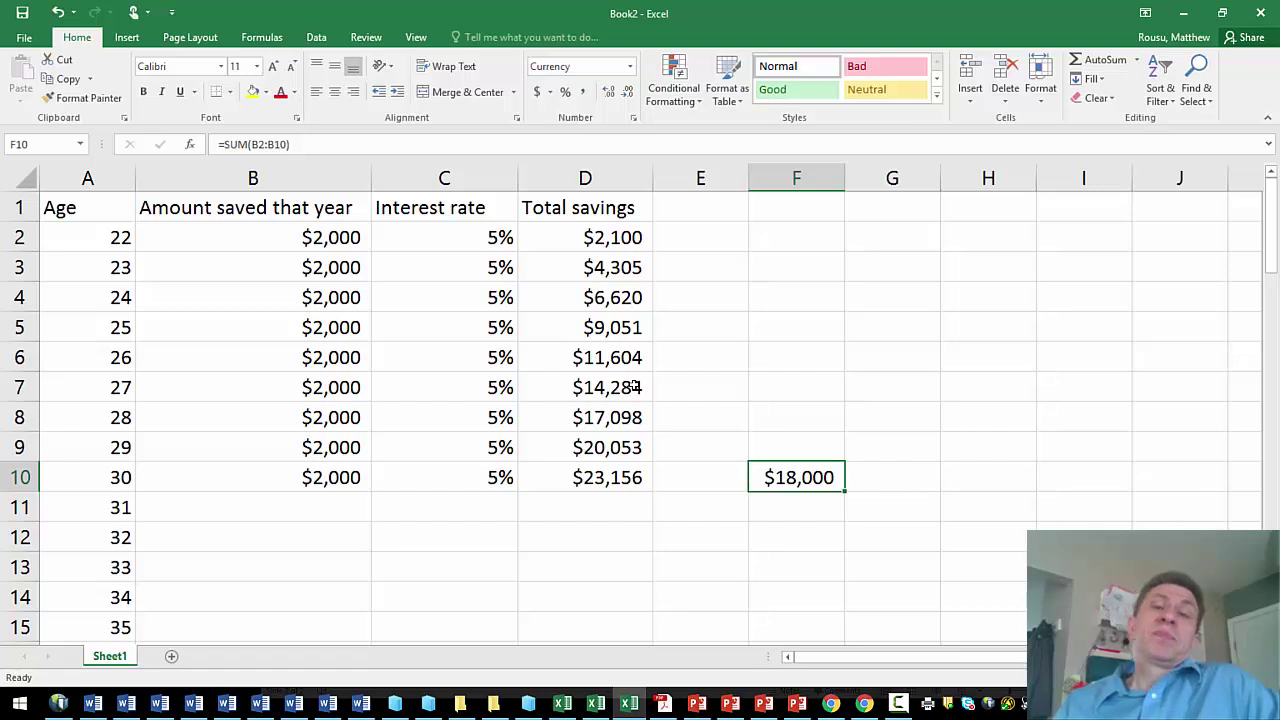
- Delete the $18,000 SUM total from F10
{"action": "key", "text": "Delete"}
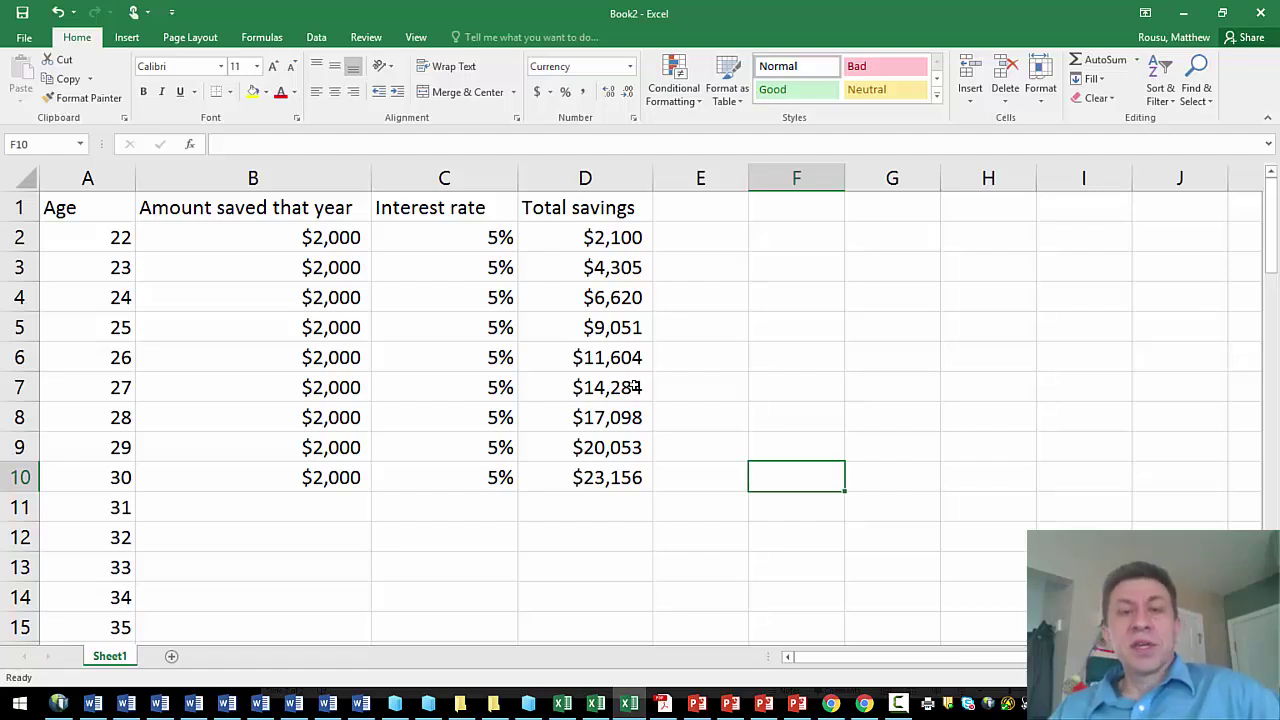
- Copy row 10's $2,000, 5% and total formula into rows 11–45, reaching $64,132 at age 40
{"action": "left_click_drag", "start_coordinate": [614, 477], "coordinate": [337, 477]}
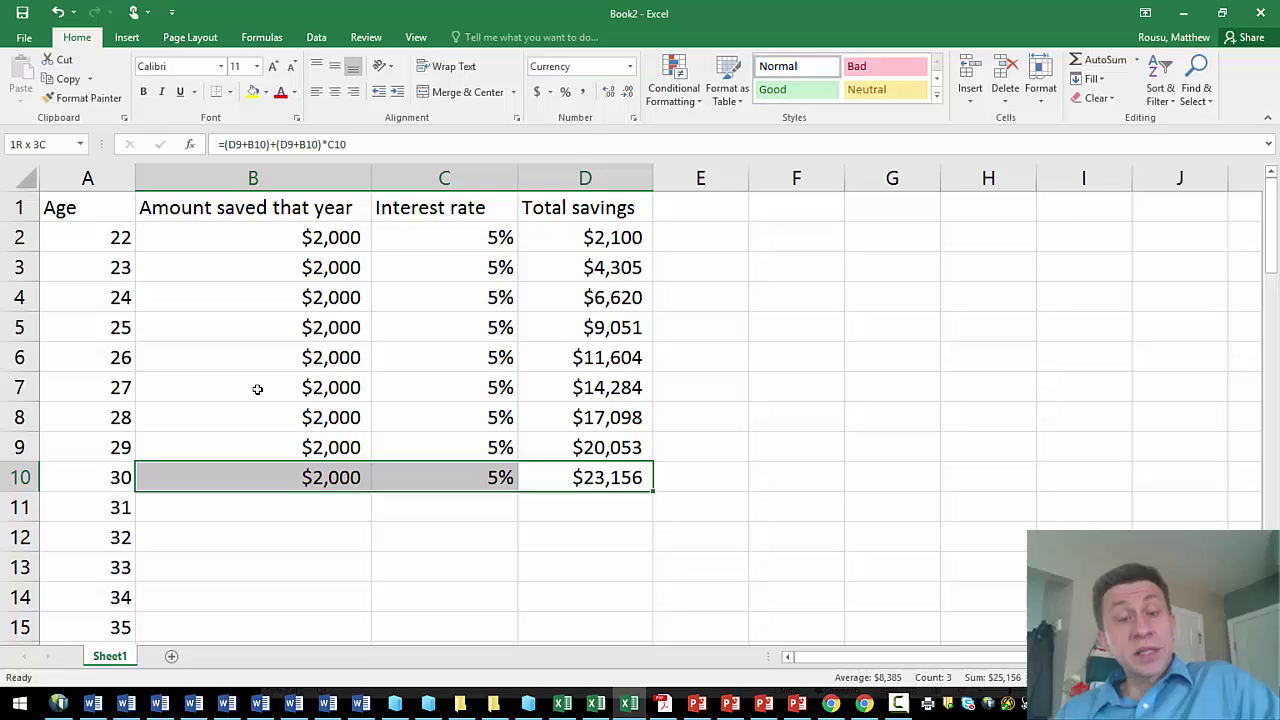
{"action": "key", "text": "ctrl+c"}
{"action": "left_click", "coordinate": [309, 511]}
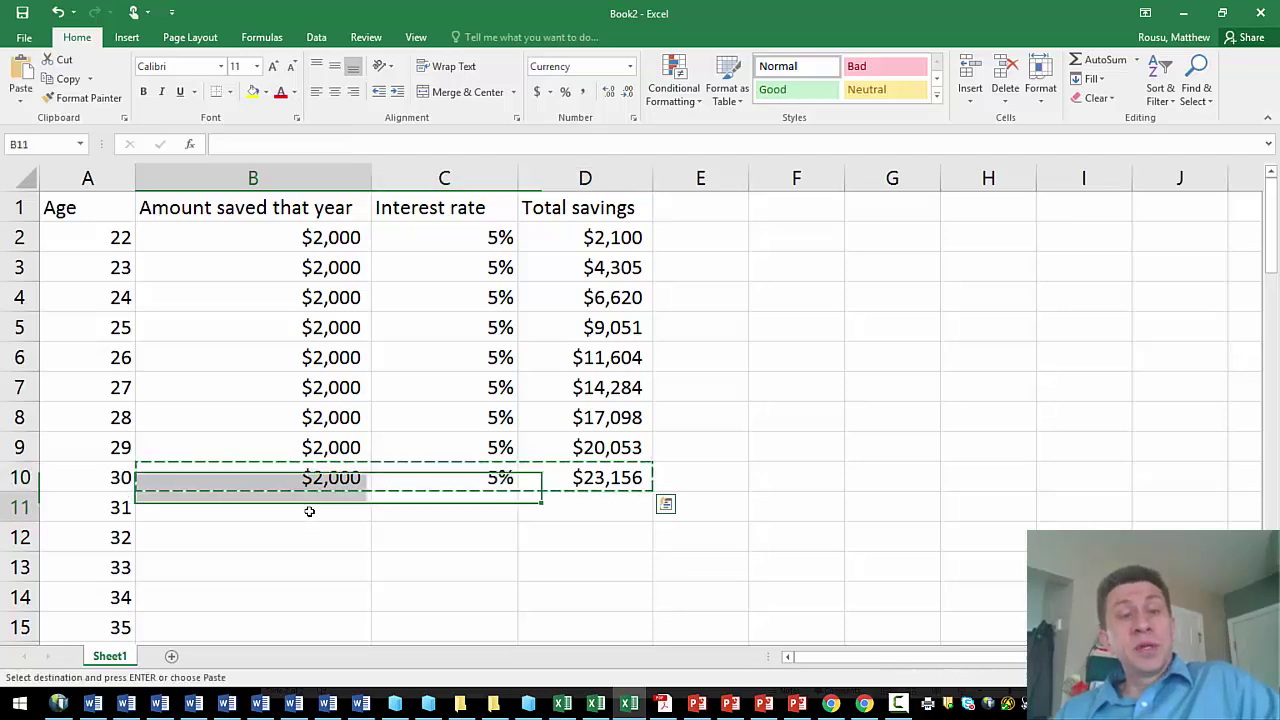
{"action": "left_click_drag", "start_coordinate": [309, 511], "coordinate": [305, 600]}
{"action": "left_click_drag", "start_coordinate": [297, 614], "coordinate": [297, 614]}
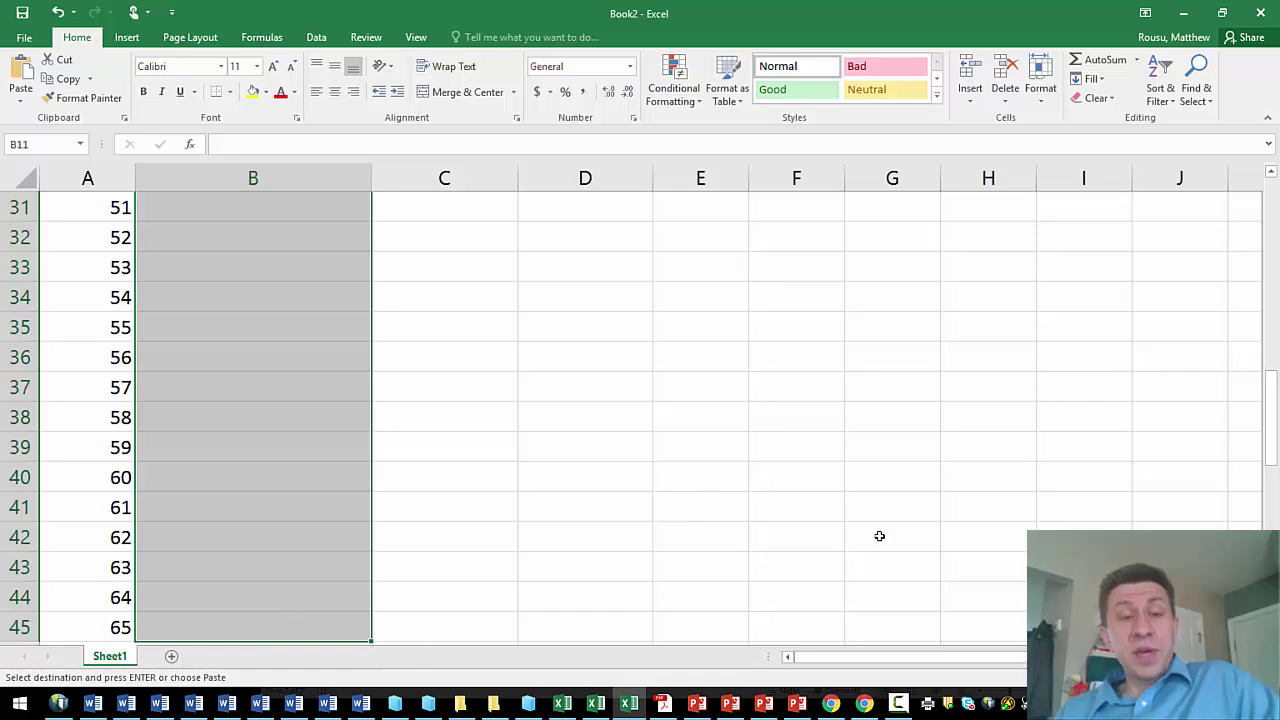
{"action": "key", "text": "ctrl+v"}
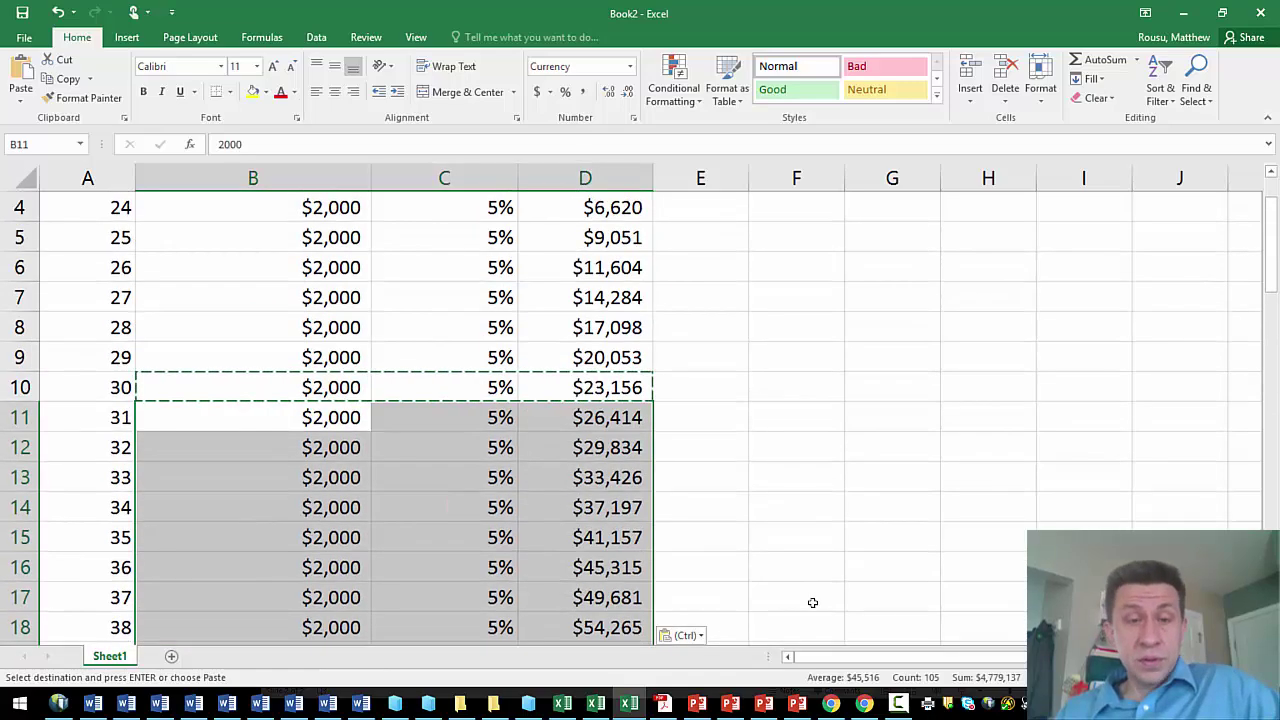
{"action": "scroll", "coordinate": [1017, 517], "scroll_direction": "down", "scroll_amount": 2}
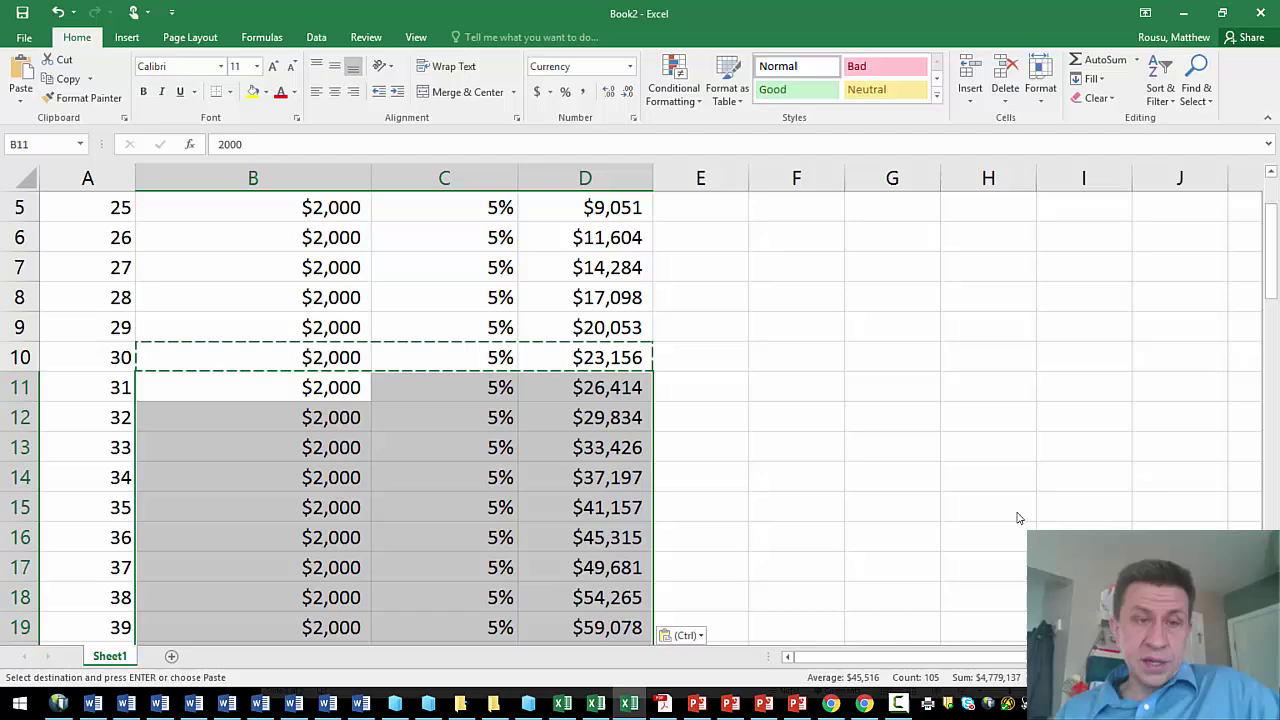
{"action": "scroll", "coordinate": [1017, 517], "scroll_direction": "down", "scroll_amount": 1}
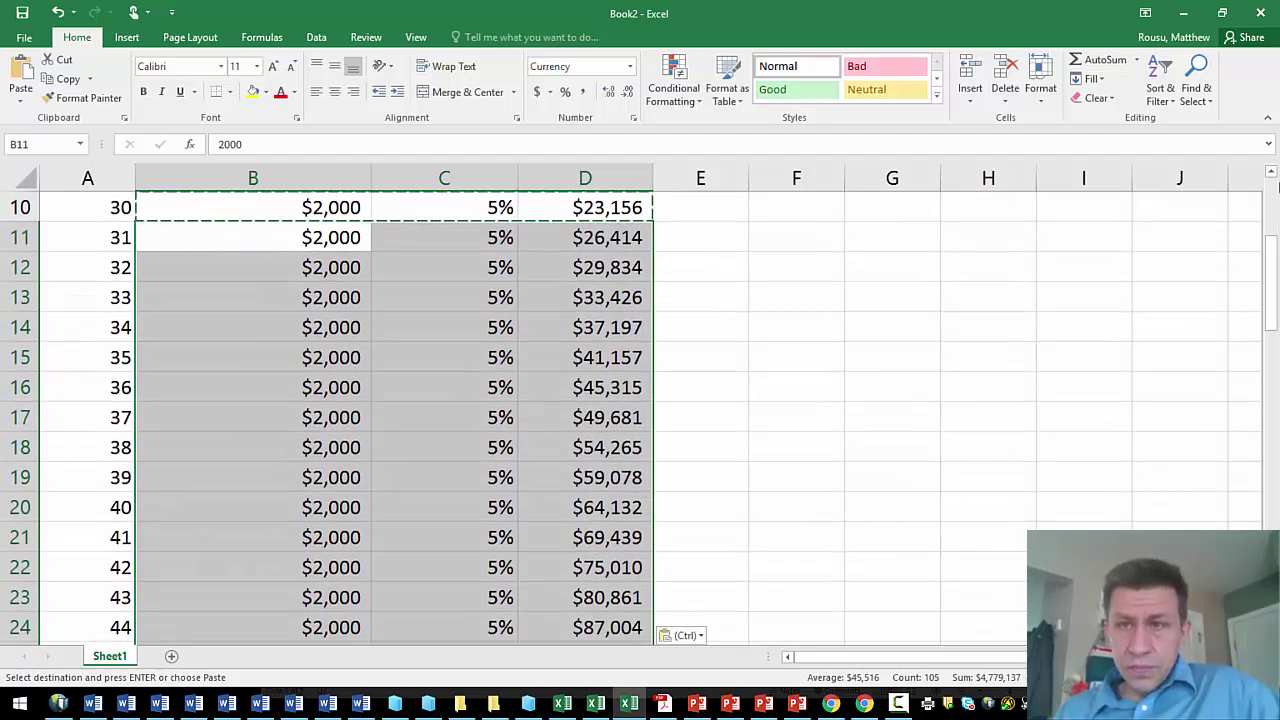
{"action": "left_click", "coordinate": [1272, 190]}
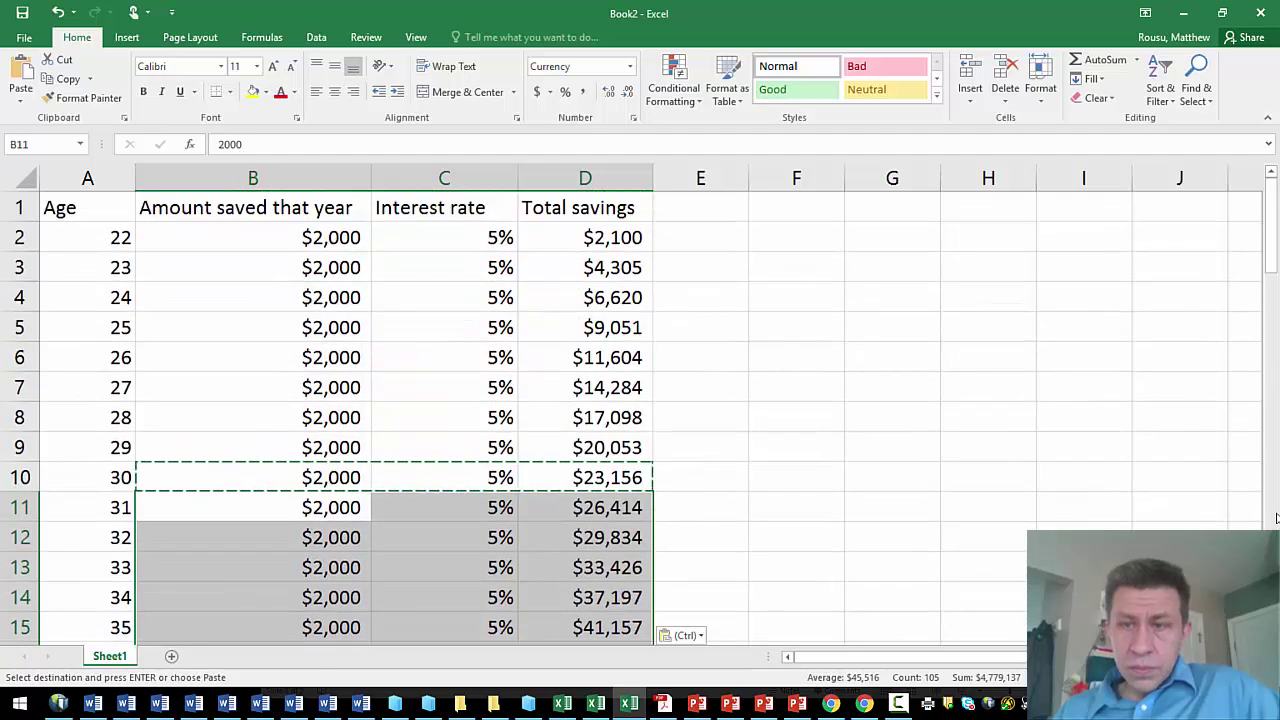
{"action": "scroll", "coordinate": [1014, 517], "scroll_direction": "down", "scroll_amount": 2}
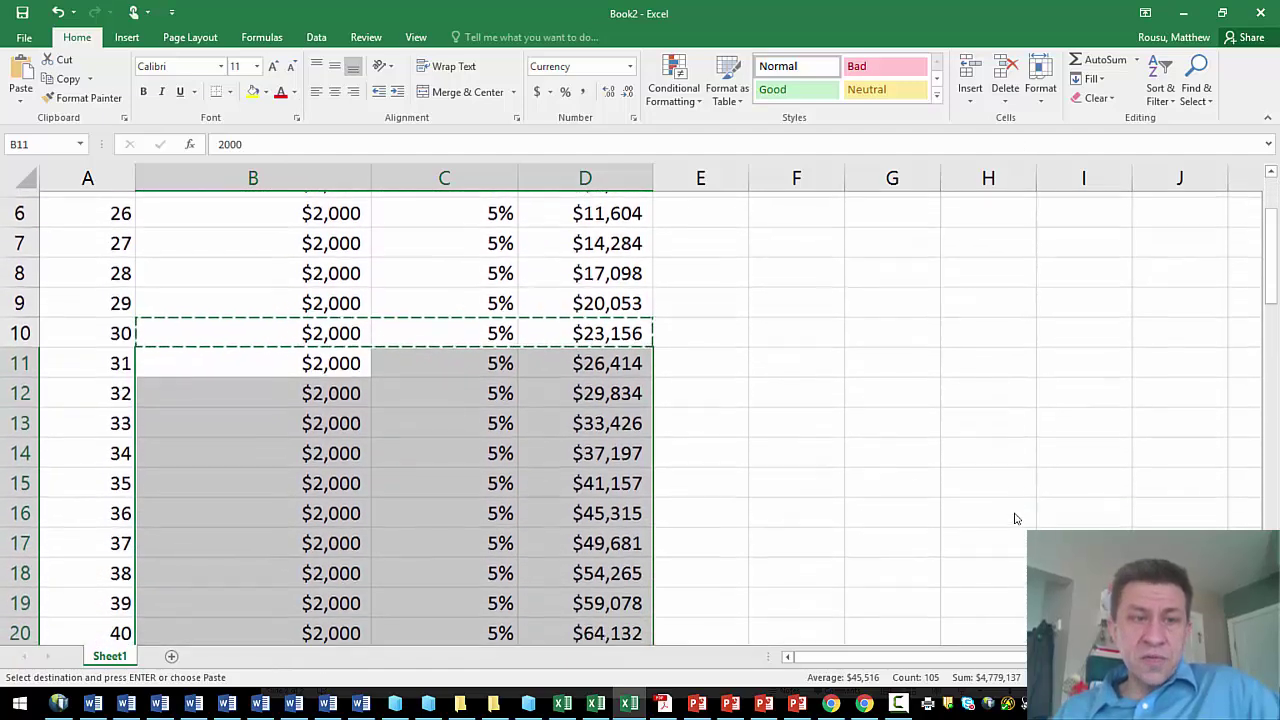
{"action": "left_click", "coordinate": [595, 627]}
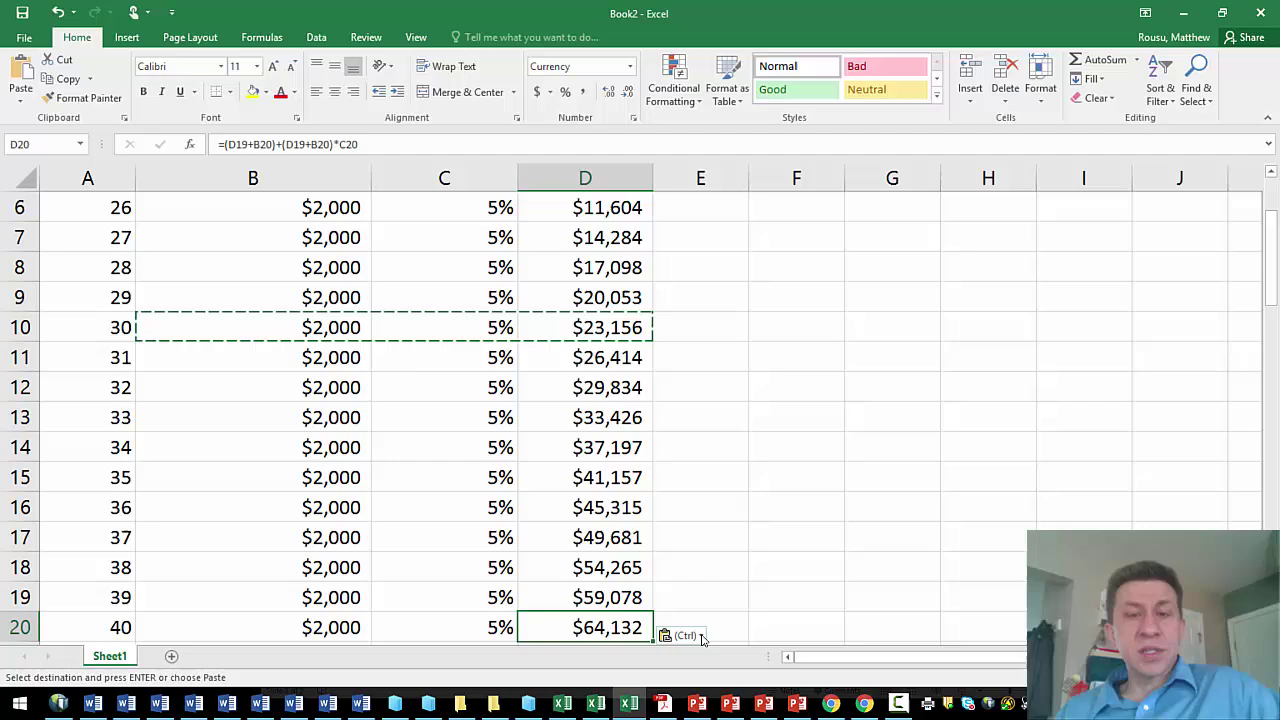
- Add the heading 'Total amount we put away' in E1
{"action": "mouse_move", "coordinate": [729, 210]}
{"action": "left_mouse_down"}
{"action": "mouse_move", "coordinate": [724, 186]}
{"action": "mouse_move", "coordinate": [720, 240]}
{"action": "mouse_move", "coordinate": [712, 205]}
{"action": "left_mouse_up"}
{"action": "left_click", "coordinate": [709, 201]}
{"action": "type", "text": "Total amount saved"}
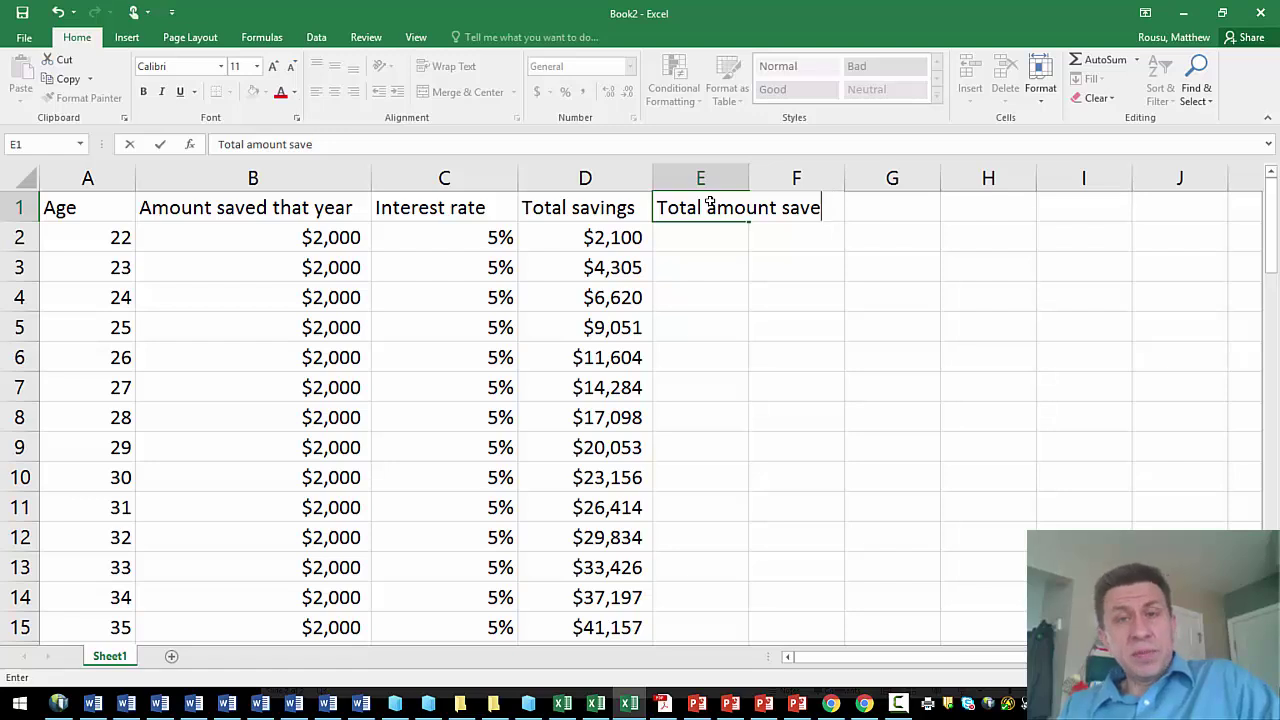
{"action": "key", "text": "BackSpace"}
{"action": "key", "text": "BackSpace"}
{"action": "key", "text": "BackSpace"}
{"action": "key", "text": "BackSpace"}
{"action": "key", "text": "BackSpace"}
{"action": "type", "text": "we put "}
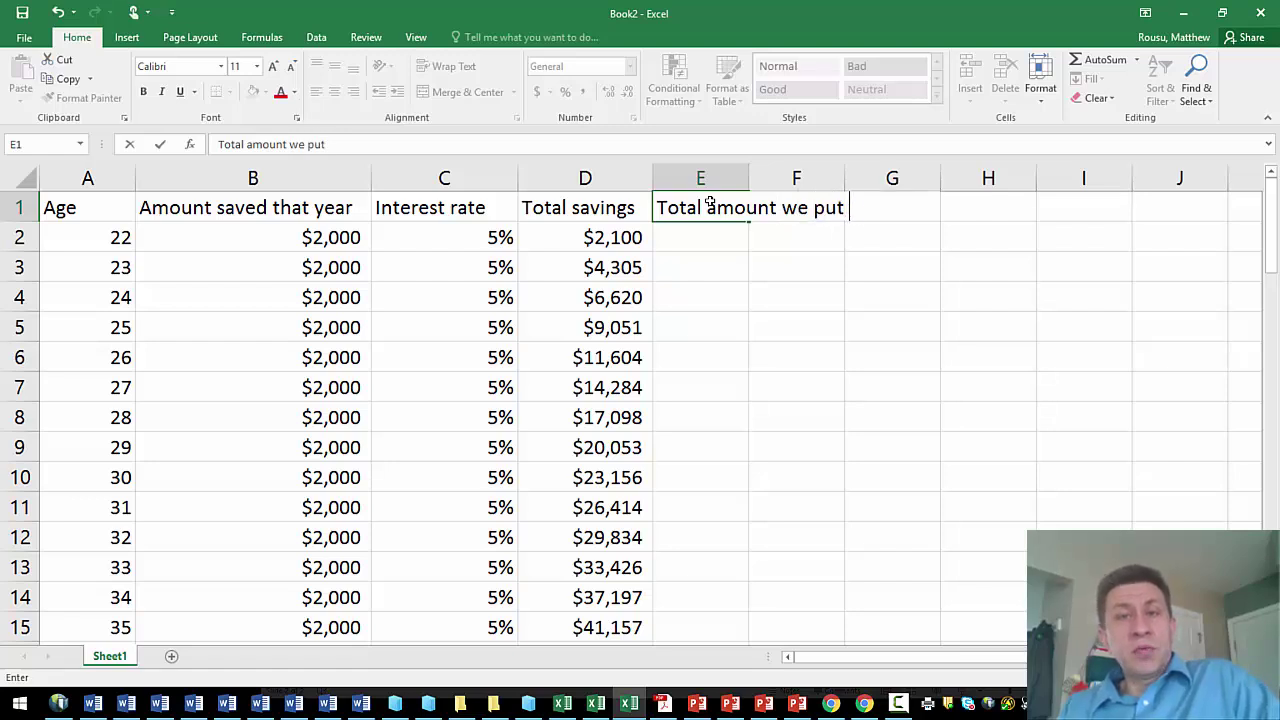
{"action": "type", "text": "away"}
{"action": "key", "text": "Return"}
- Enter =B2*(A2-21) in E2 so age 22 shows 2000 put away
{"action": "type", "text": "="}
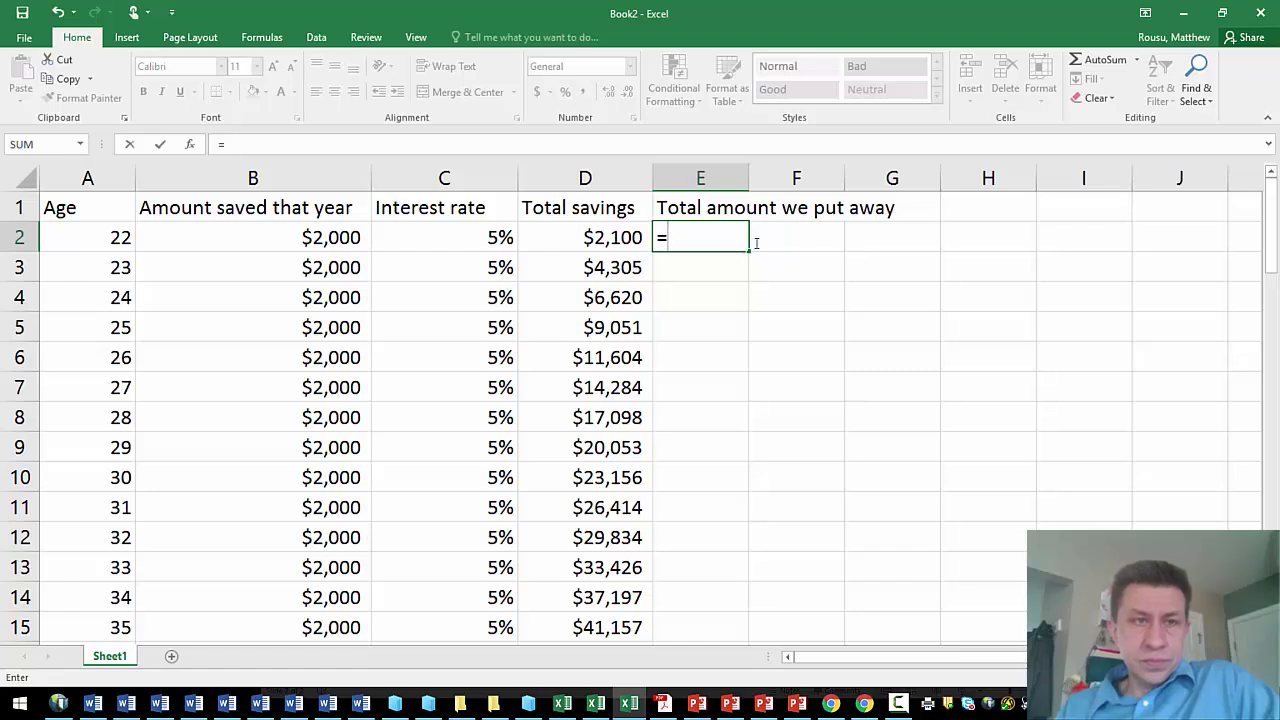
{"action": "left_click", "coordinate": [342, 230]}
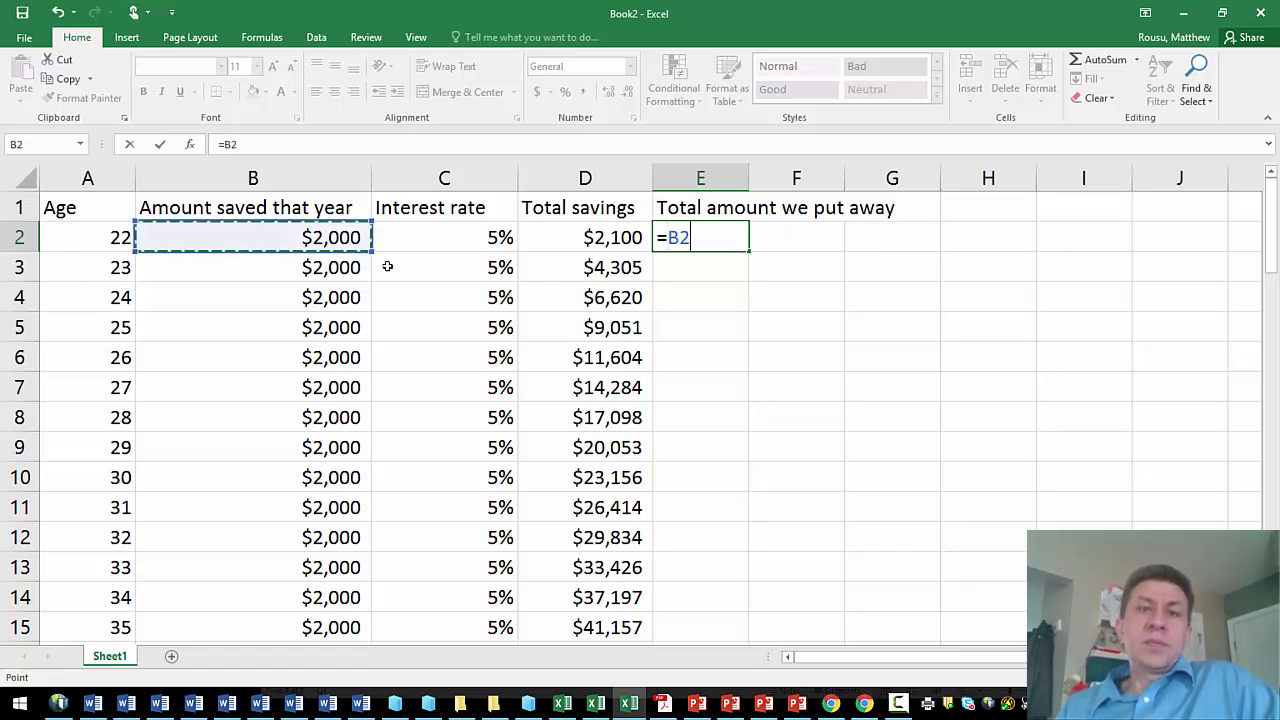
{"action": "type", "text": "*"}
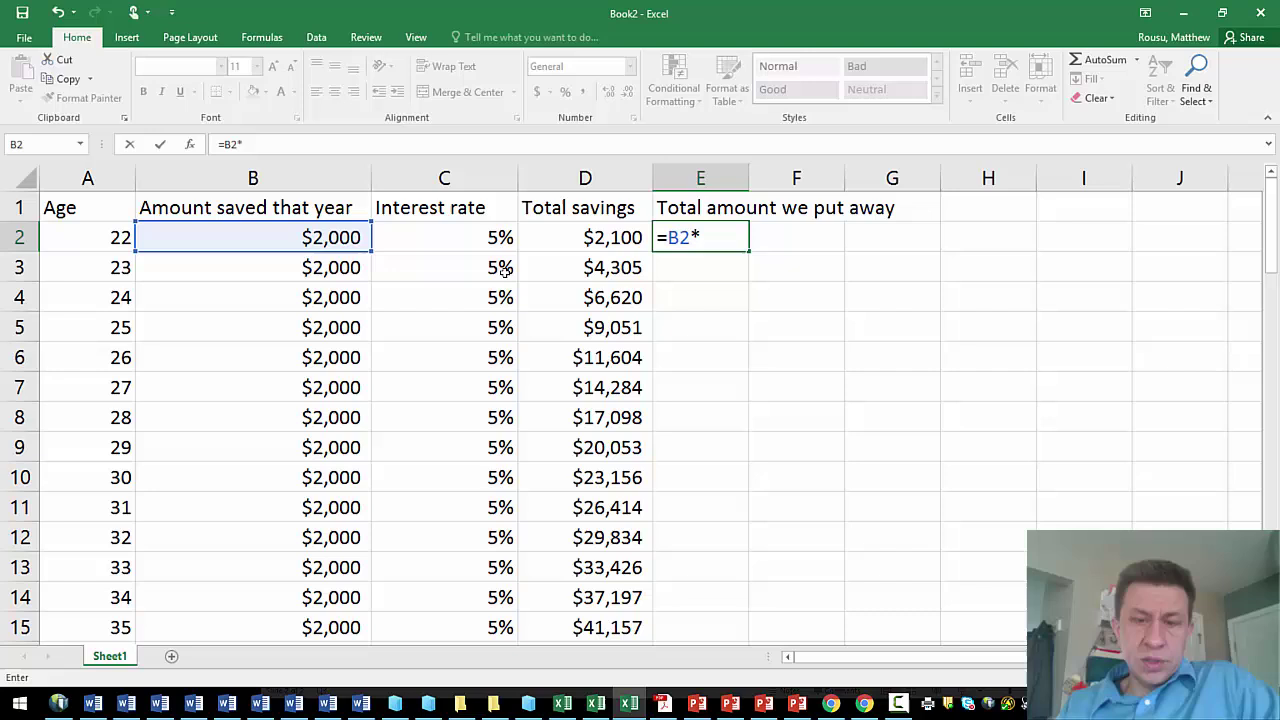
{"action": "type", "text": "("}
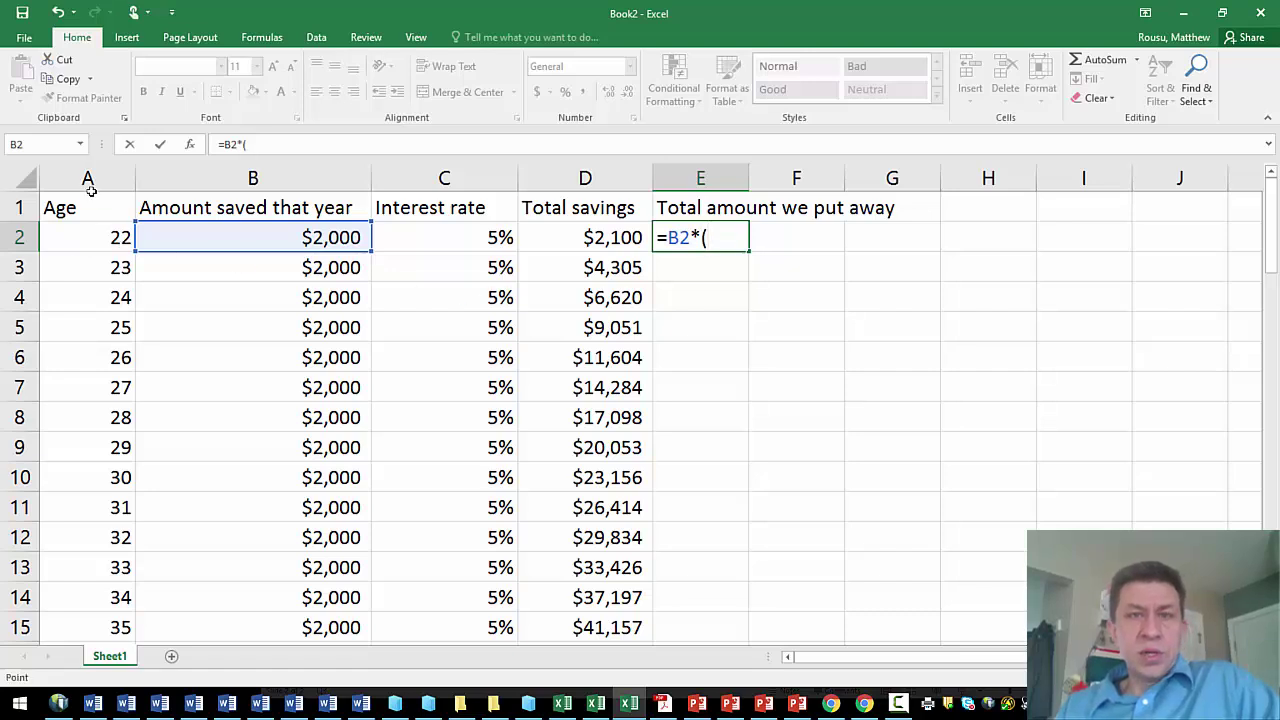
{"action": "left_click", "coordinate": [118, 238]}
{"action": "type", "text": "-21"}
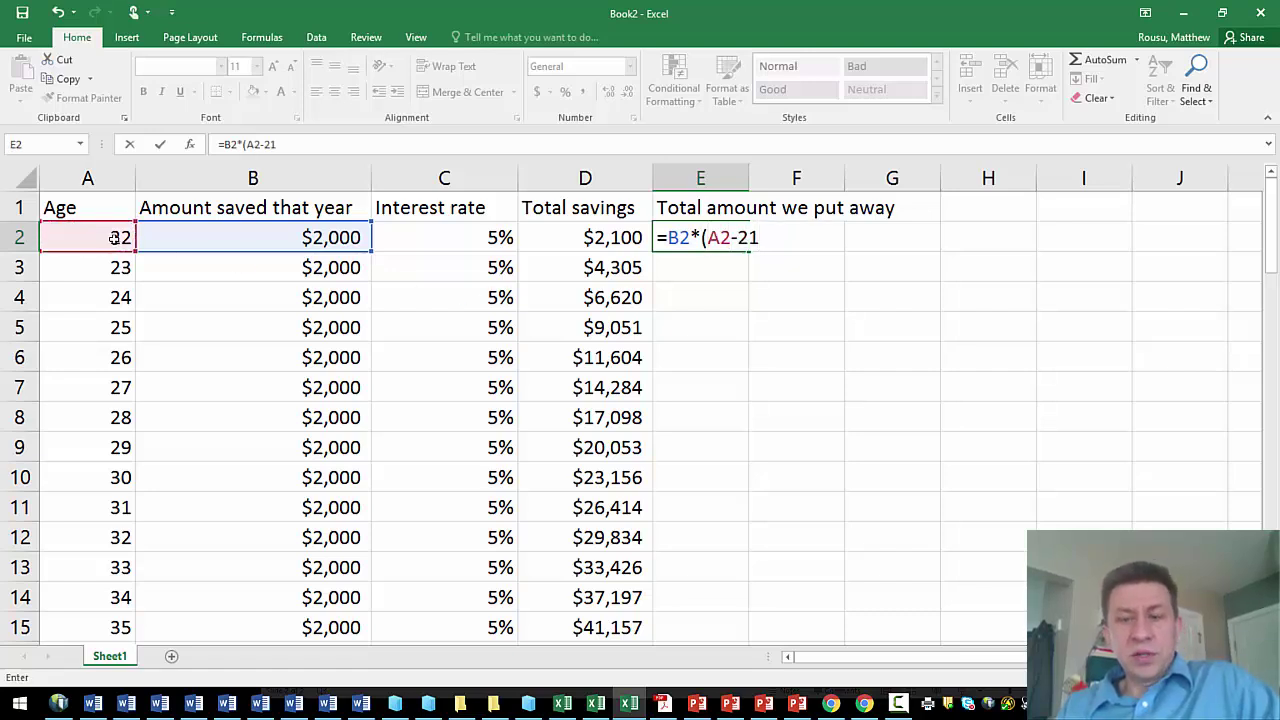
{"action": "type", "text": ")"}
{"action": "key", "text": "Return"}
{"action": "left_click", "coordinate": [692, 240]}
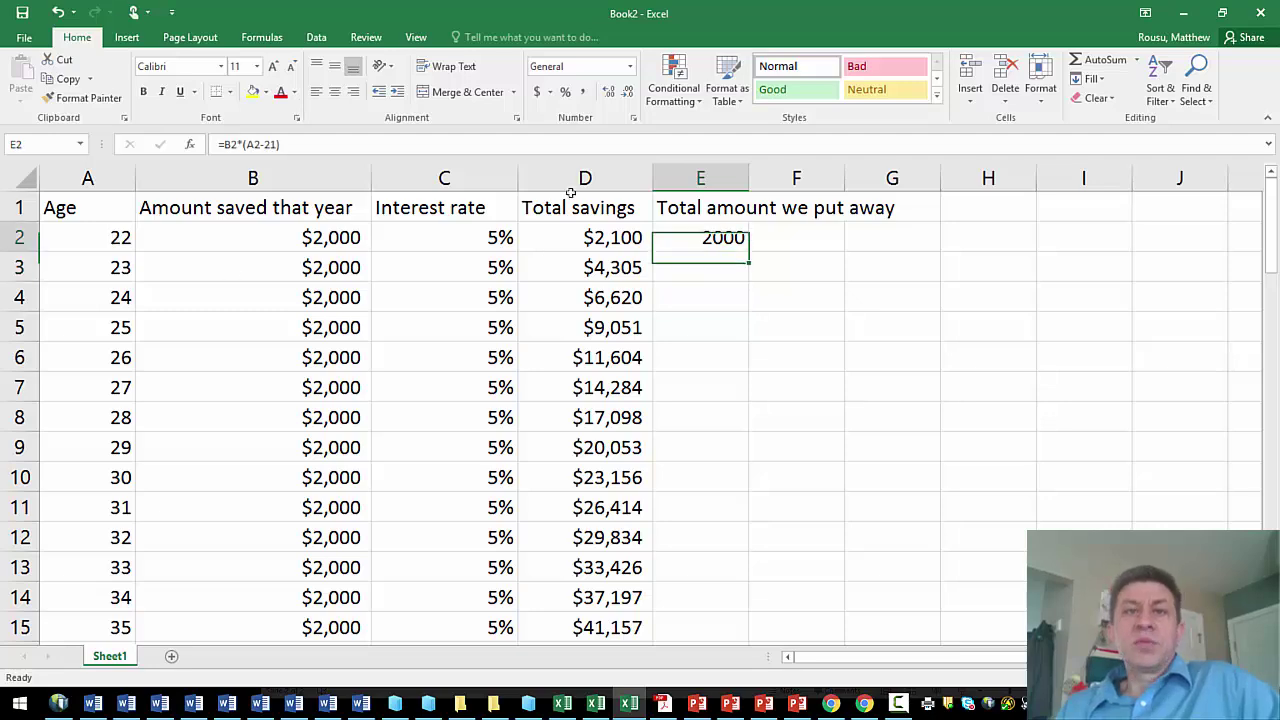
- Fill the E2 formula down column E and compare contributions with total savings around ages 40–50
{"action": "key", "text": "ctrl+c"}
{"action": "left_click_drag", "start_coordinate": [703, 269], "coordinate": [693, 571]}
{"action": "key", "text": "ctrl+v"}
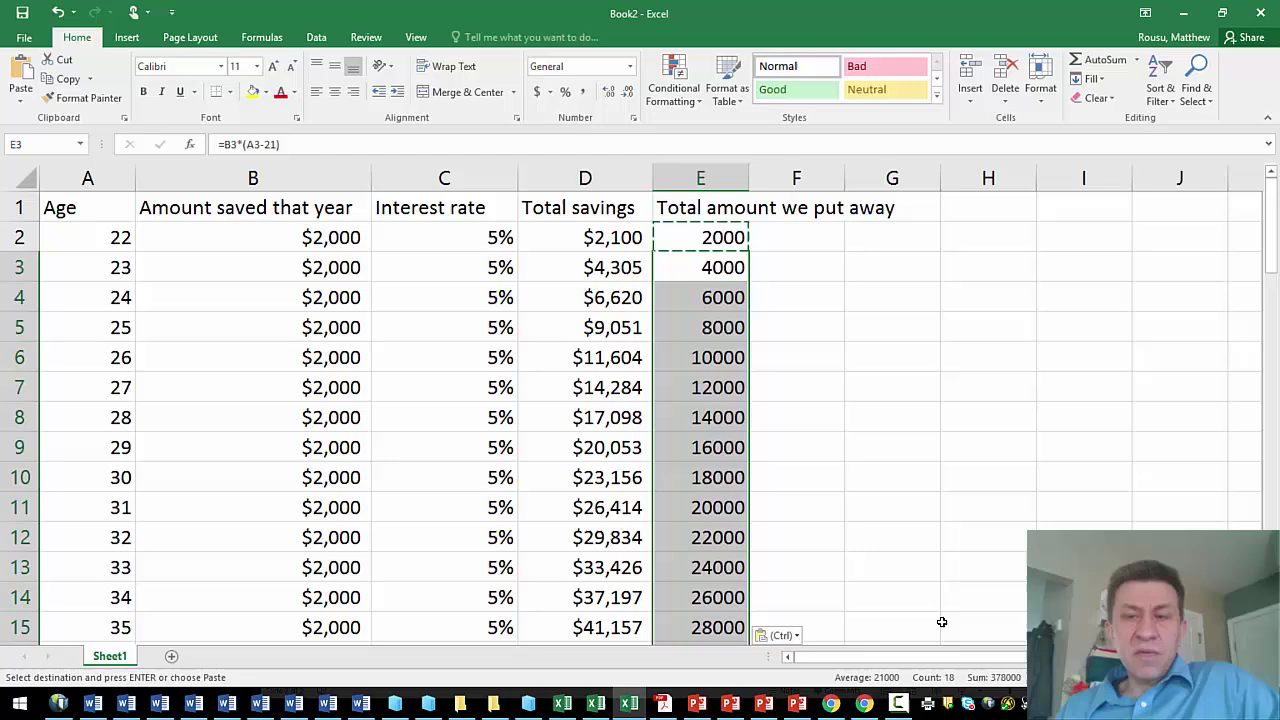
{"action": "scroll", "coordinate": [874, 437], "scroll_direction": "down", "scroll_amount": 5}
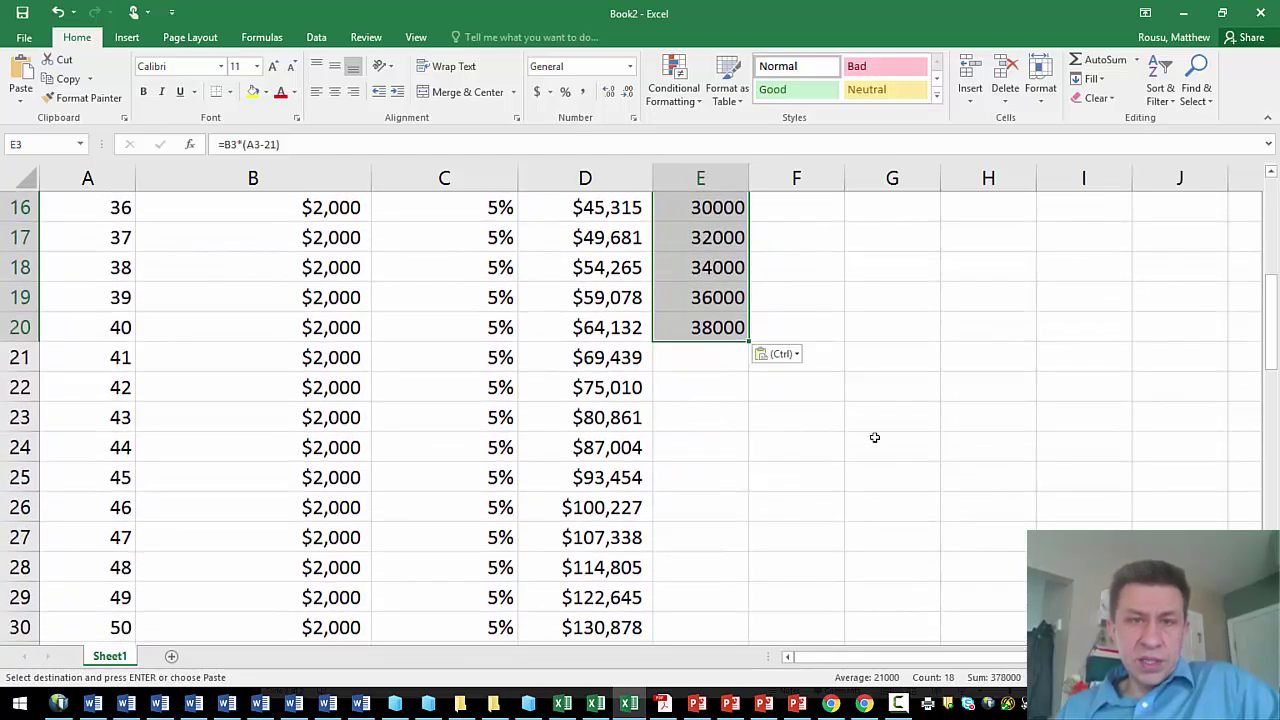
{"action": "left_click", "coordinate": [701, 325]}
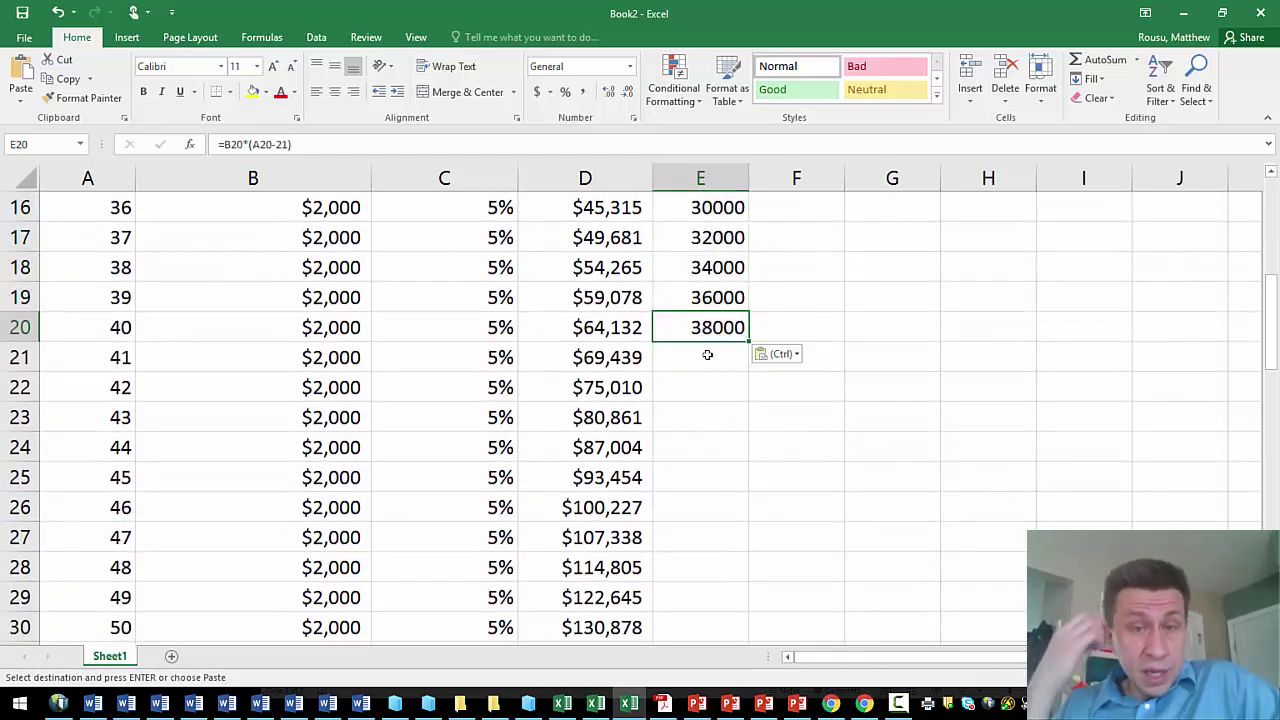
{"action": "left_click", "coordinate": [587, 327]}
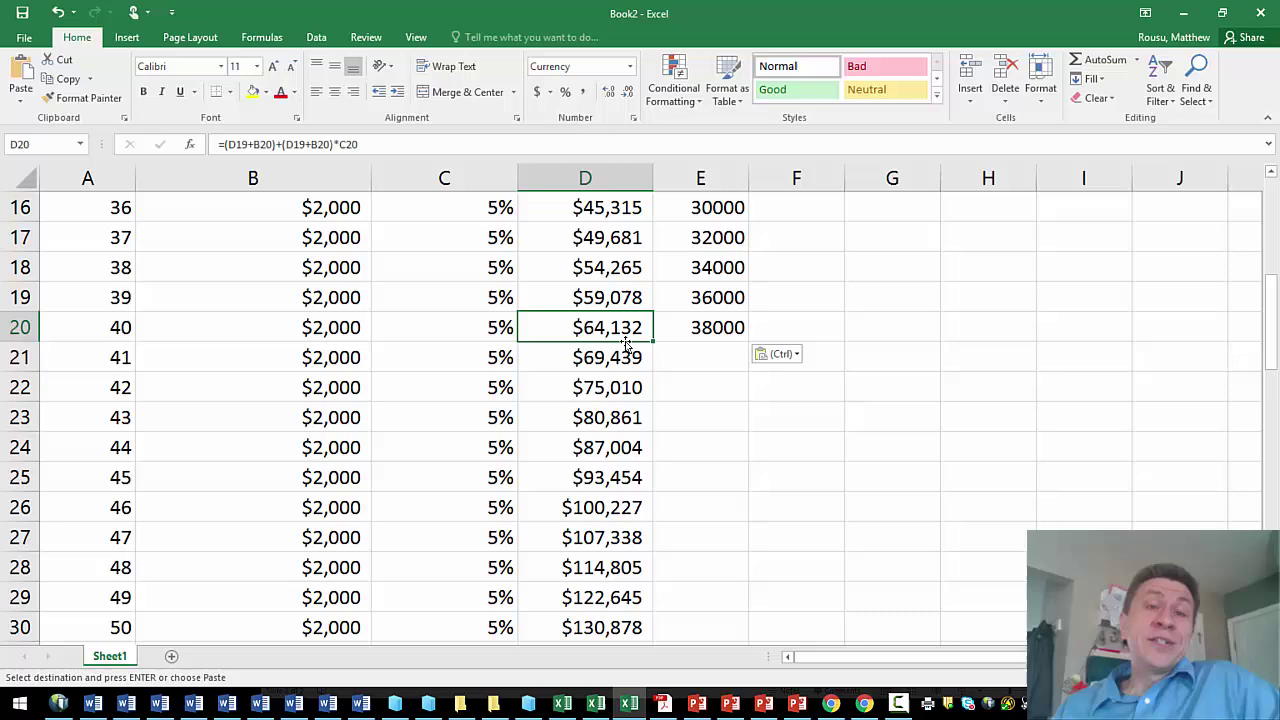
{"action": "left_click", "coordinate": [327, 361]}
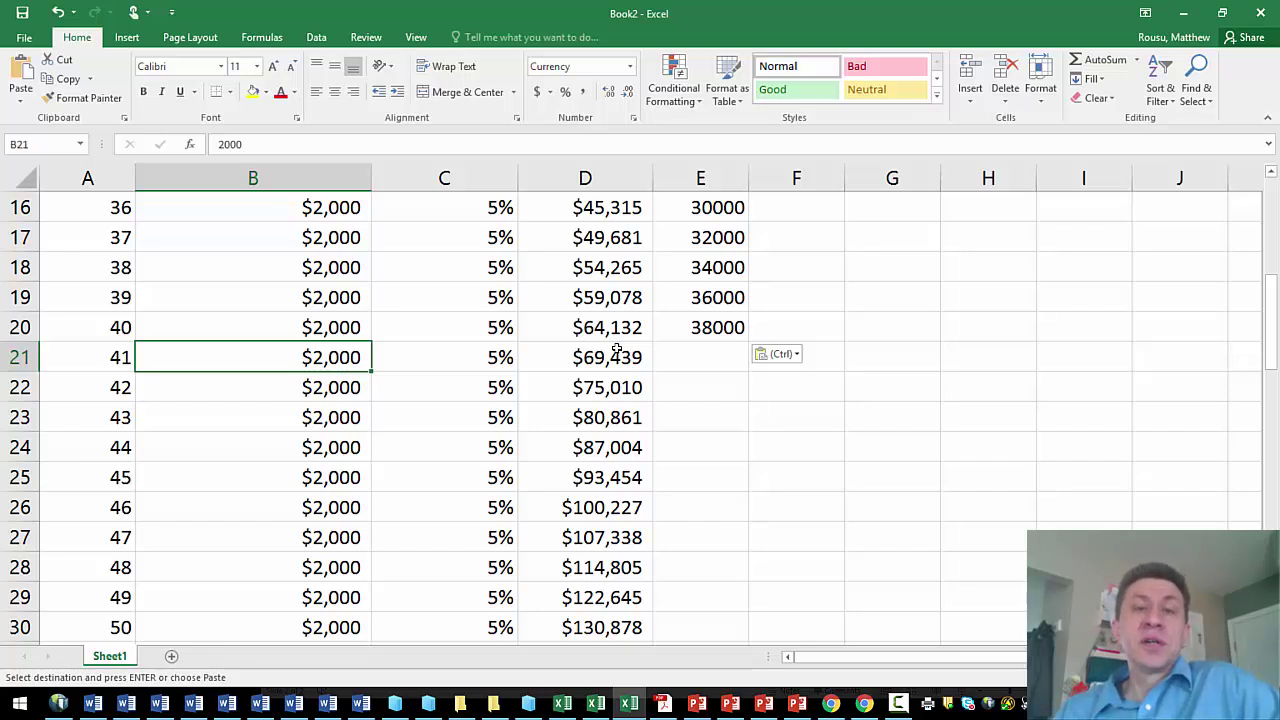
{"action": "left_click", "coordinate": [700, 357]}
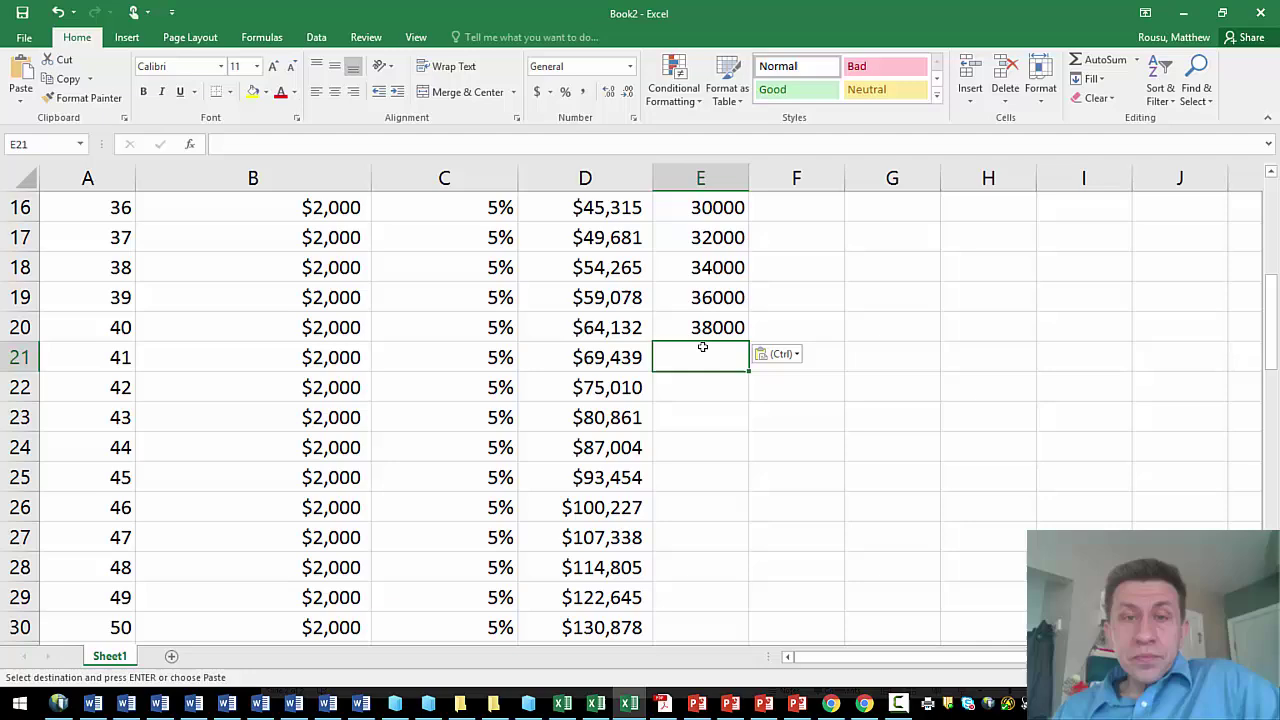
{"action": "left_click", "coordinate": [587, 627]}
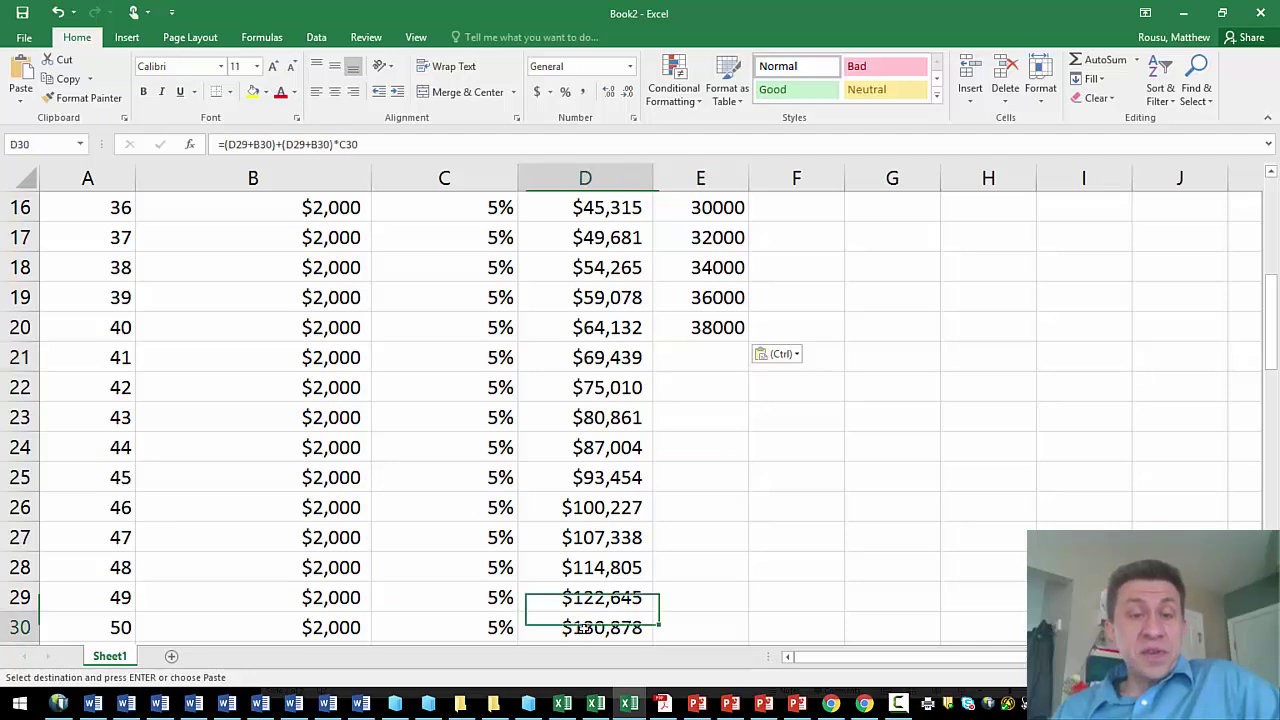
- Paste the contributions formula into the age-65 cell E45
{"action": "scroll", "coordinate": [1019, 516], "scroll_direction": "down", "scroll_amount": 2}
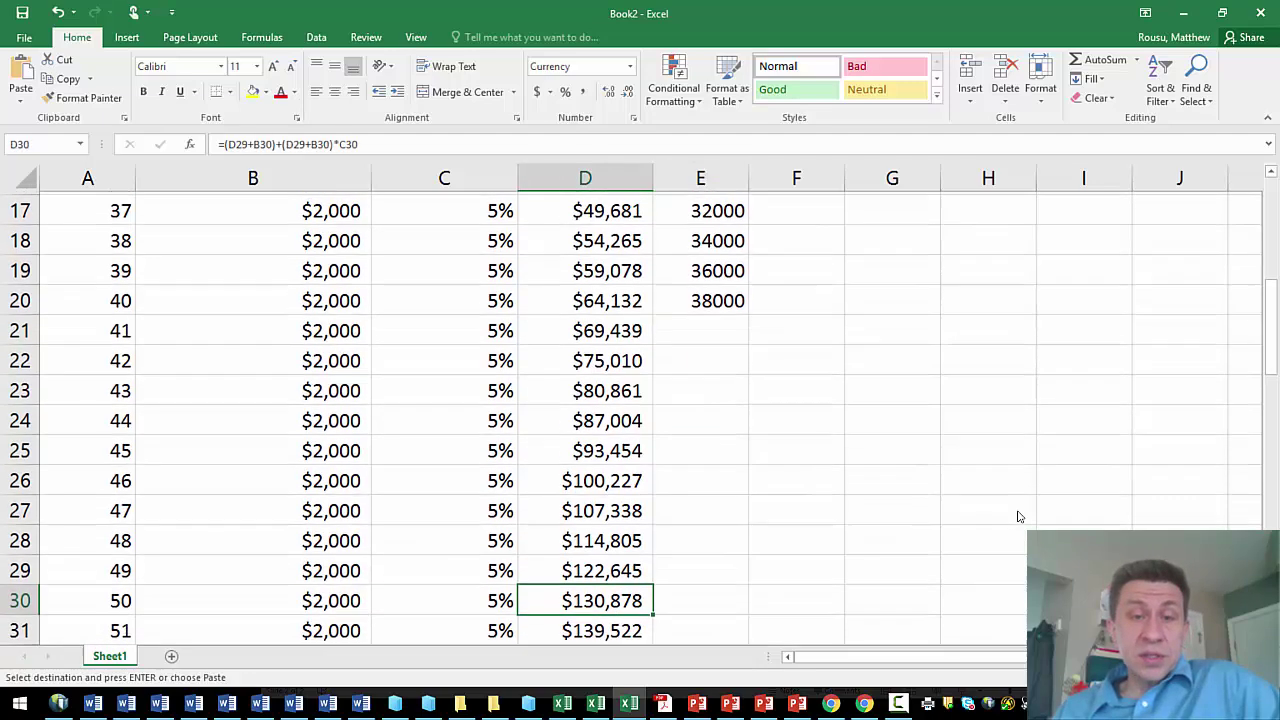
{"action": "scroll", "coordinate": [1019, 516], "scroll_direction": "down", "scroll_amount": 2}
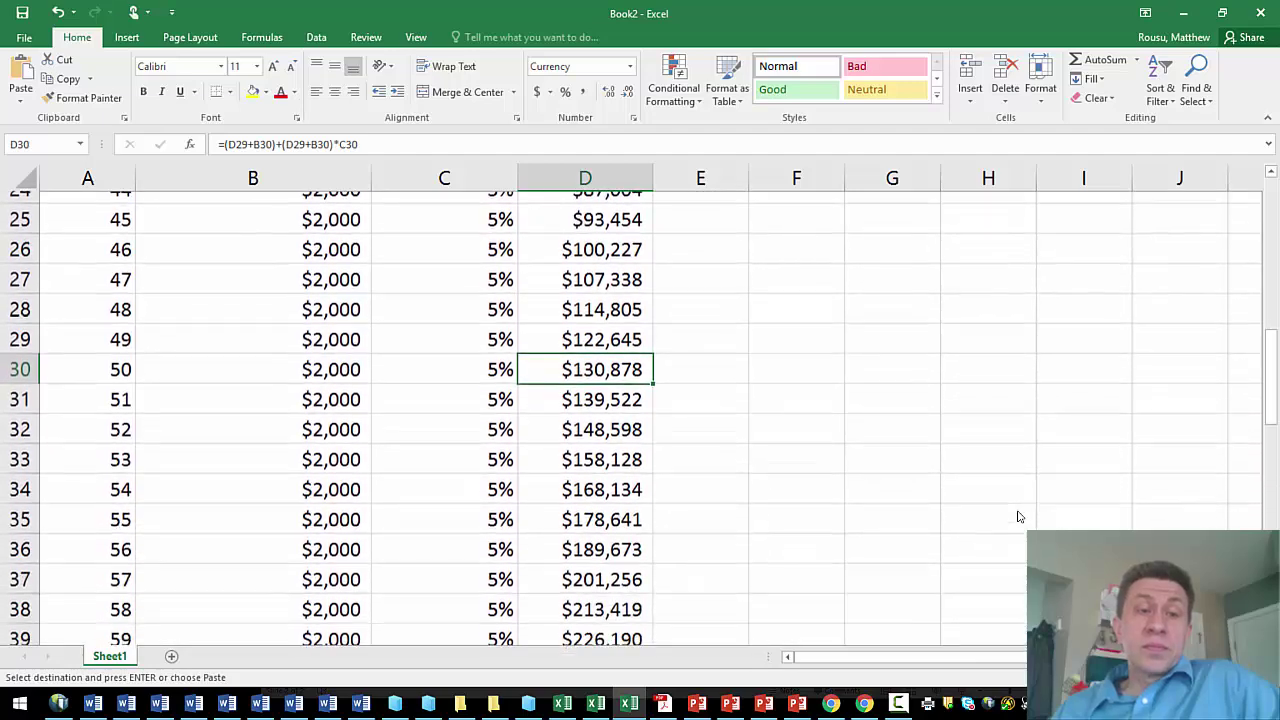
{"action": "scroll", "coordinate": [1019, 516], "scroll_direction": "down", "scroll_amount": 2}
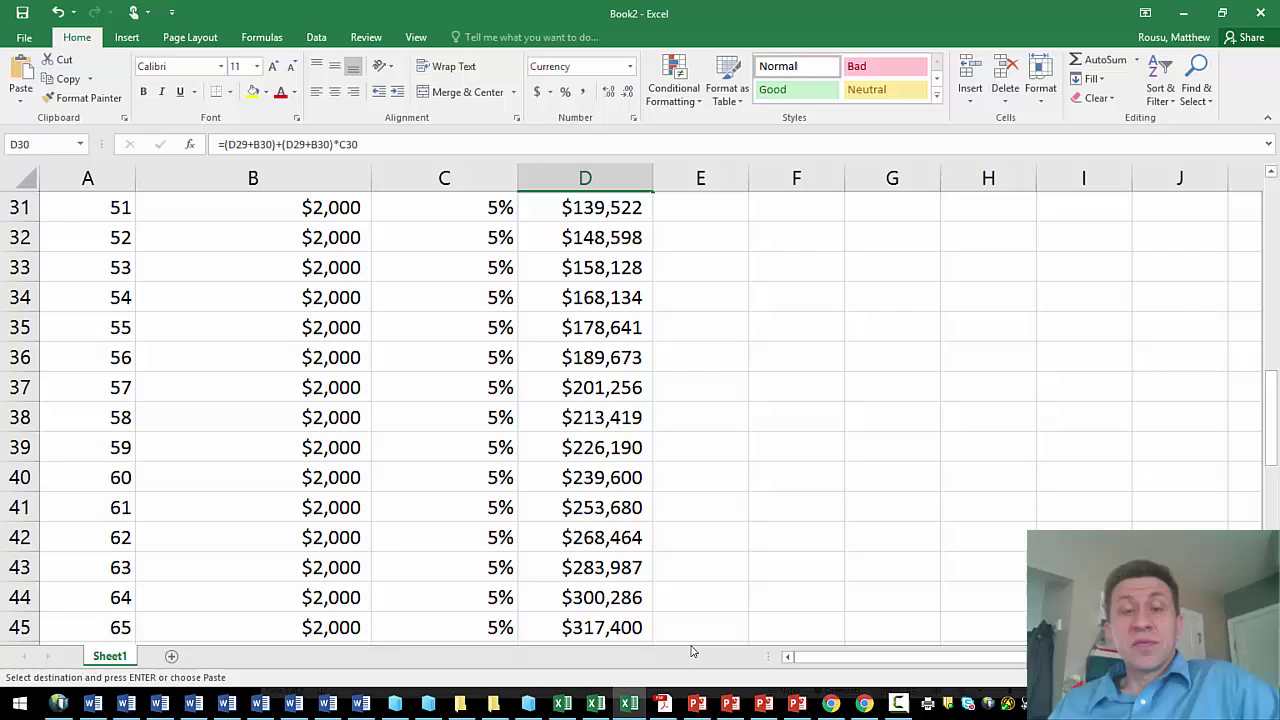
{"action": "left_click", "coordinate": [697, 630]}
{"action": "key", "text": "ctrl+v"}
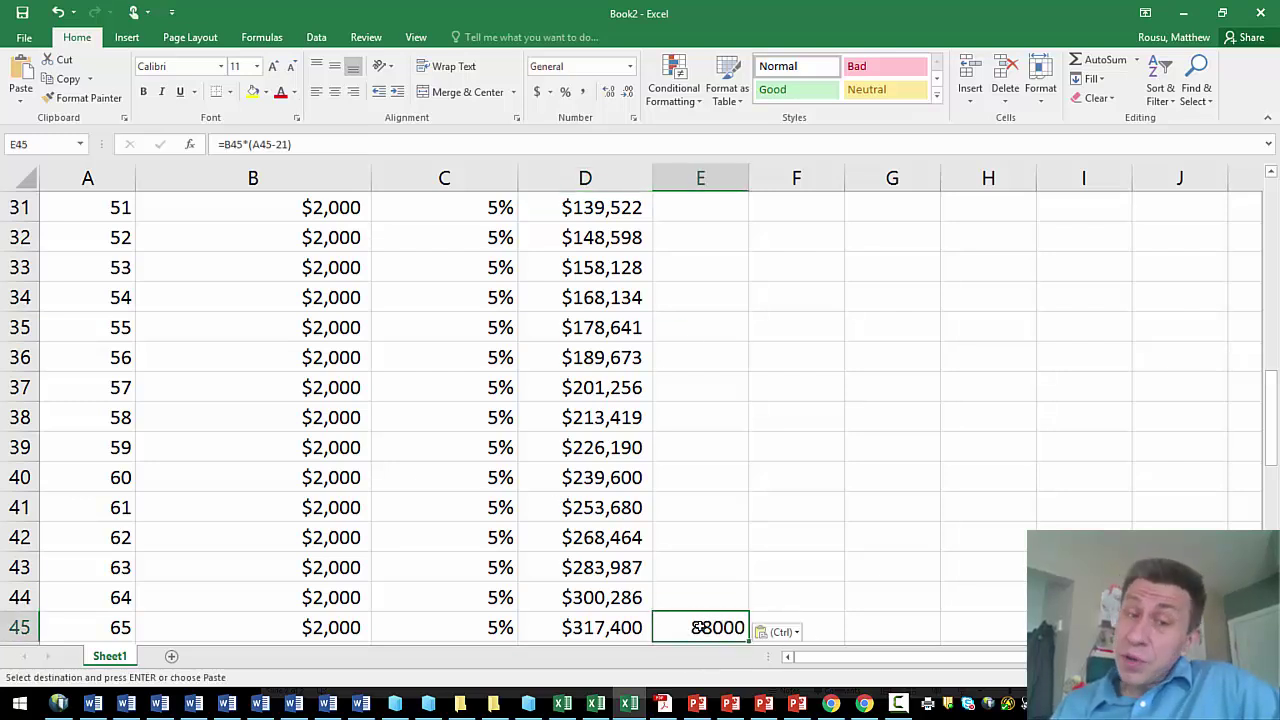
- Delete the contributions formulas from E2 through E45
{"action": "left_click_drag", "start_coordinate": [697, 628], "coordinate": [710, 230]}
{"action": "key", "text": "Delete"}
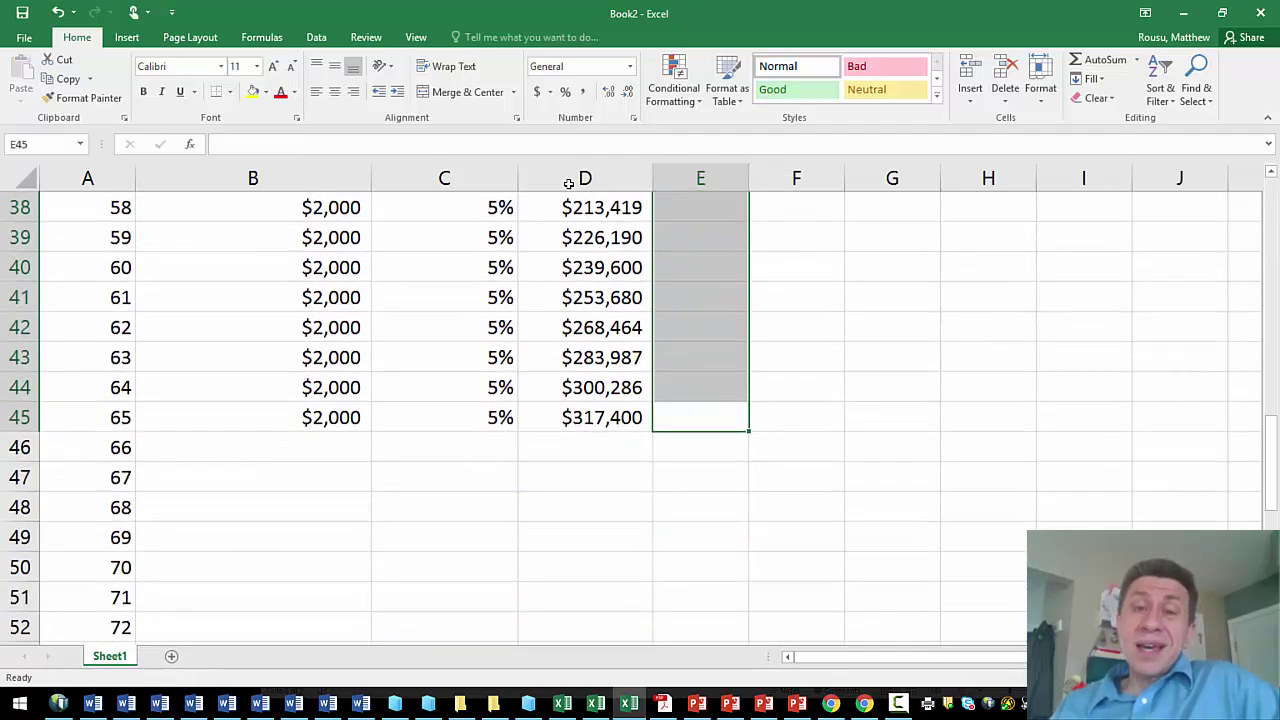
{"action": "left_click_drag", "start_coordinate": [1270, 418], "coordinate": [1270, 190]}
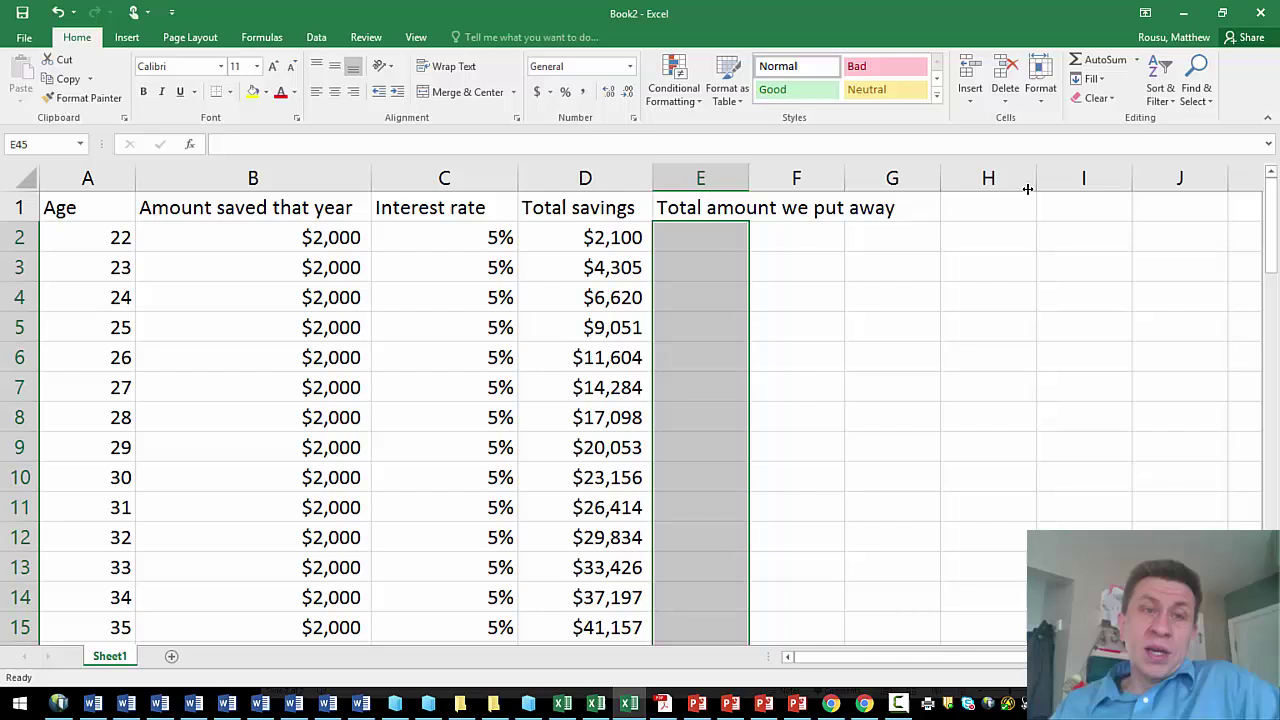
{"action": "left_click", "coordinate": [340, 235]}
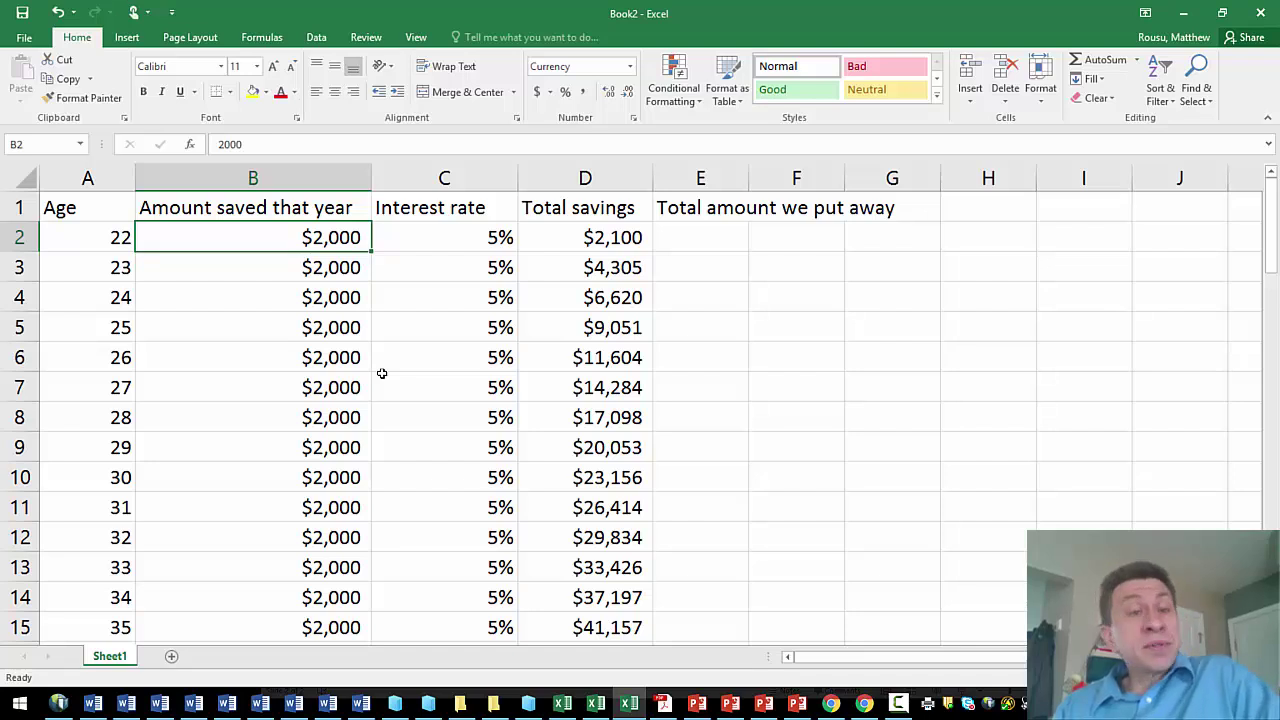
- Enter $5,000 as the age-22 amount and clear the age-23 amount
{"action": "type", "text": "5,0"}
{"action": "type", "text": "00"}
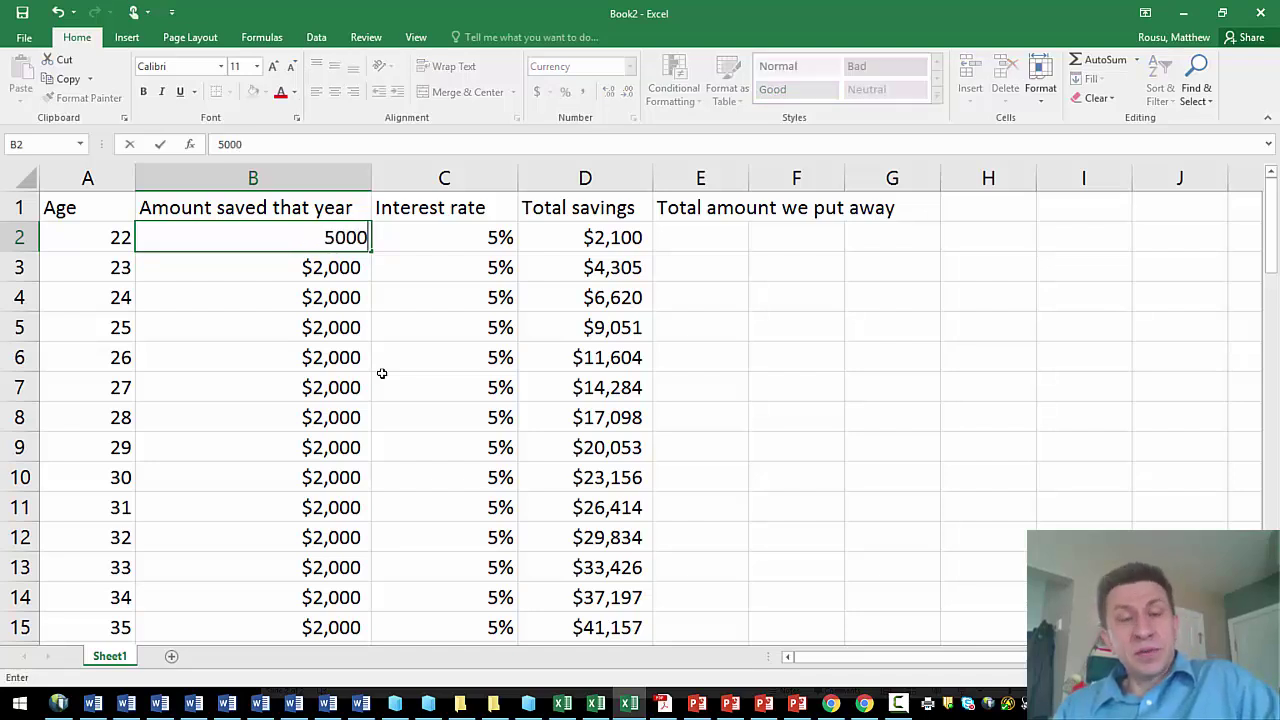
{"action": "key", "text": "Return"}
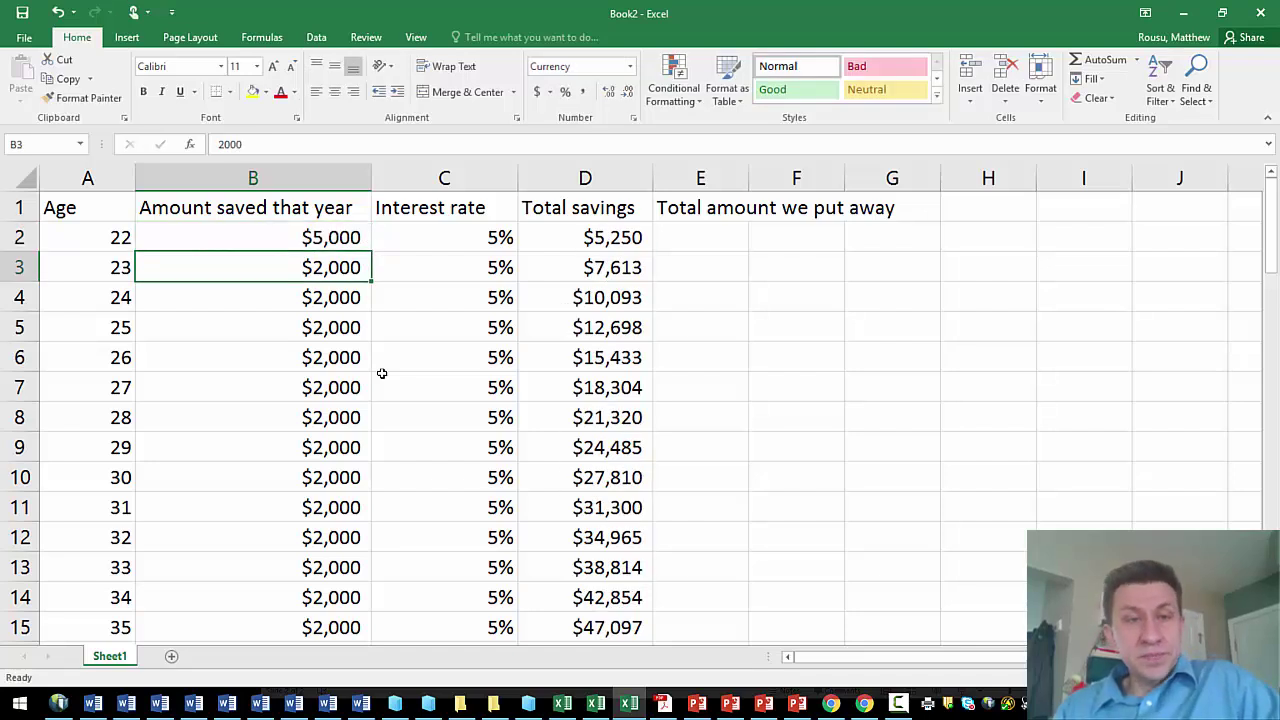
{"action": "left_click", "coordinate": [242, 145]}
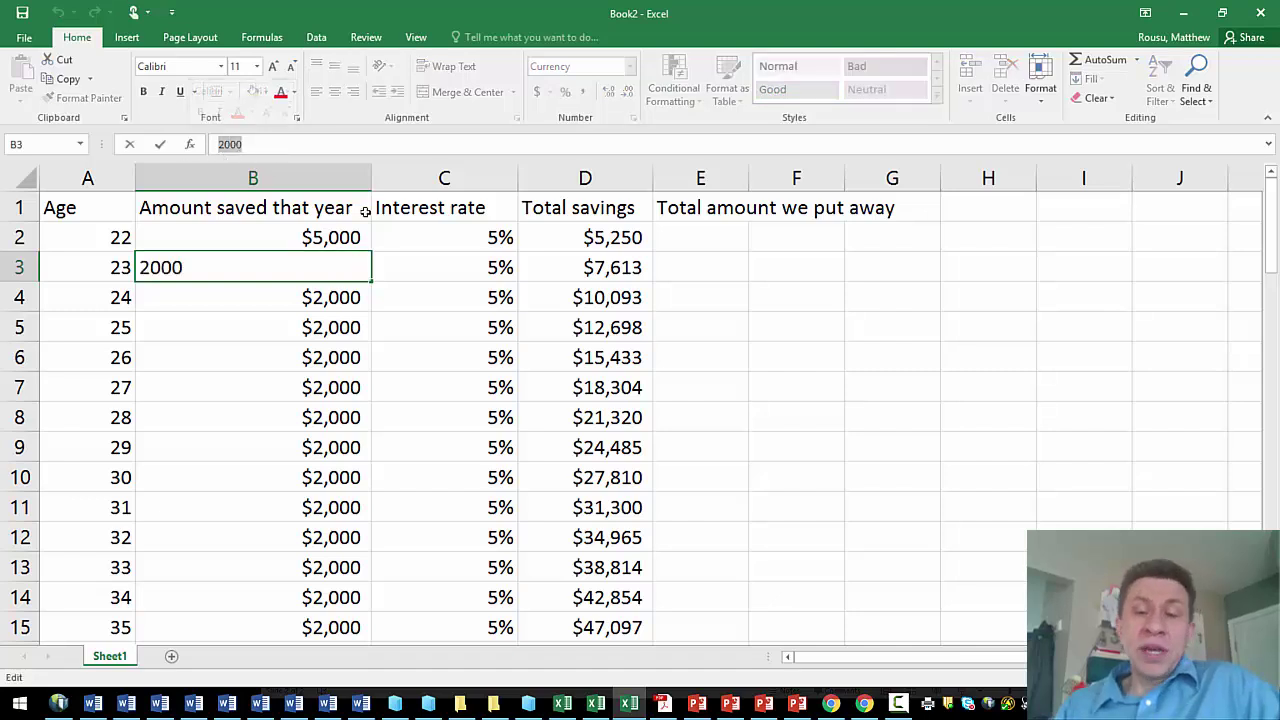
{"action": "key", "text": "BackSpace"}
{"action": "key", "text": "BackSpace"}
{"action": "key", "text": "BackSpace"}
{"action": "key", "text": "BackSpace"}
- Enter =B2*(1.05) in B3 so age 23 shows $5,250, and copy it
{"action": "type", "text": "=50"}
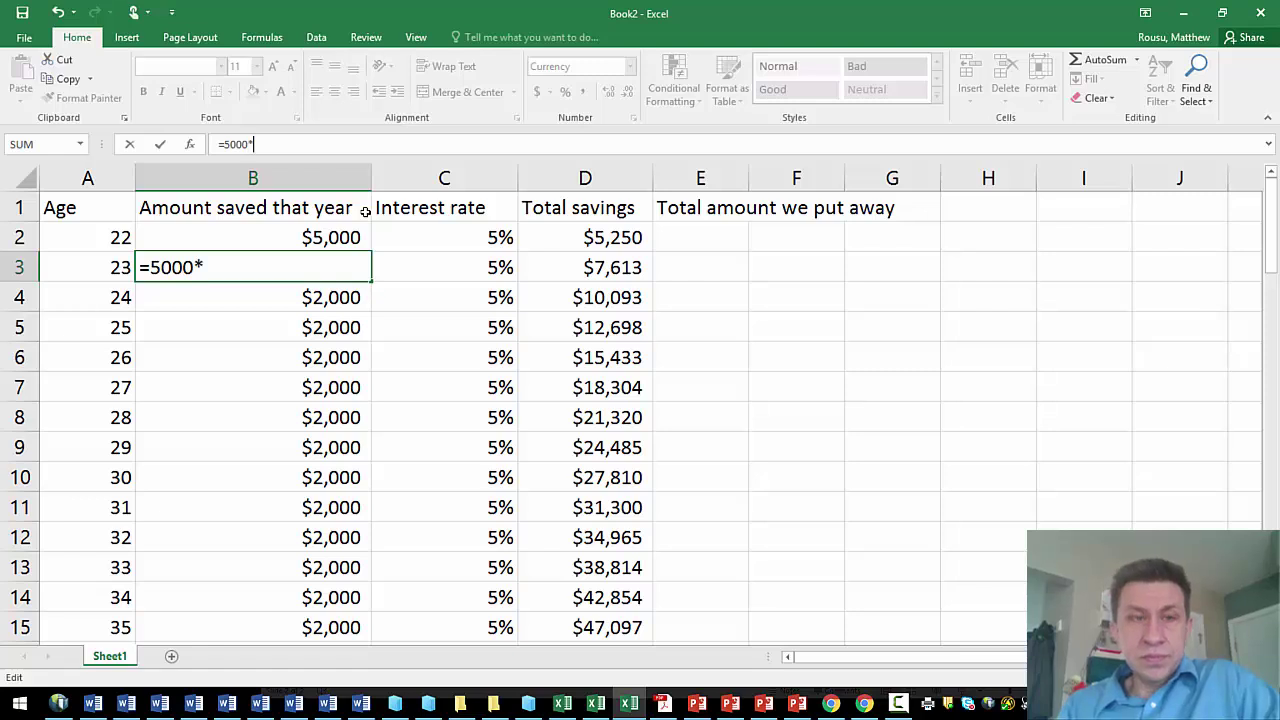
{"action": "key", "text": "BackSpace"}
{"action": "key", "text": "BackSpace"}
{"action": "key", "text": "BackSpace"}
{"action": "key", "text": "BackSpace"}
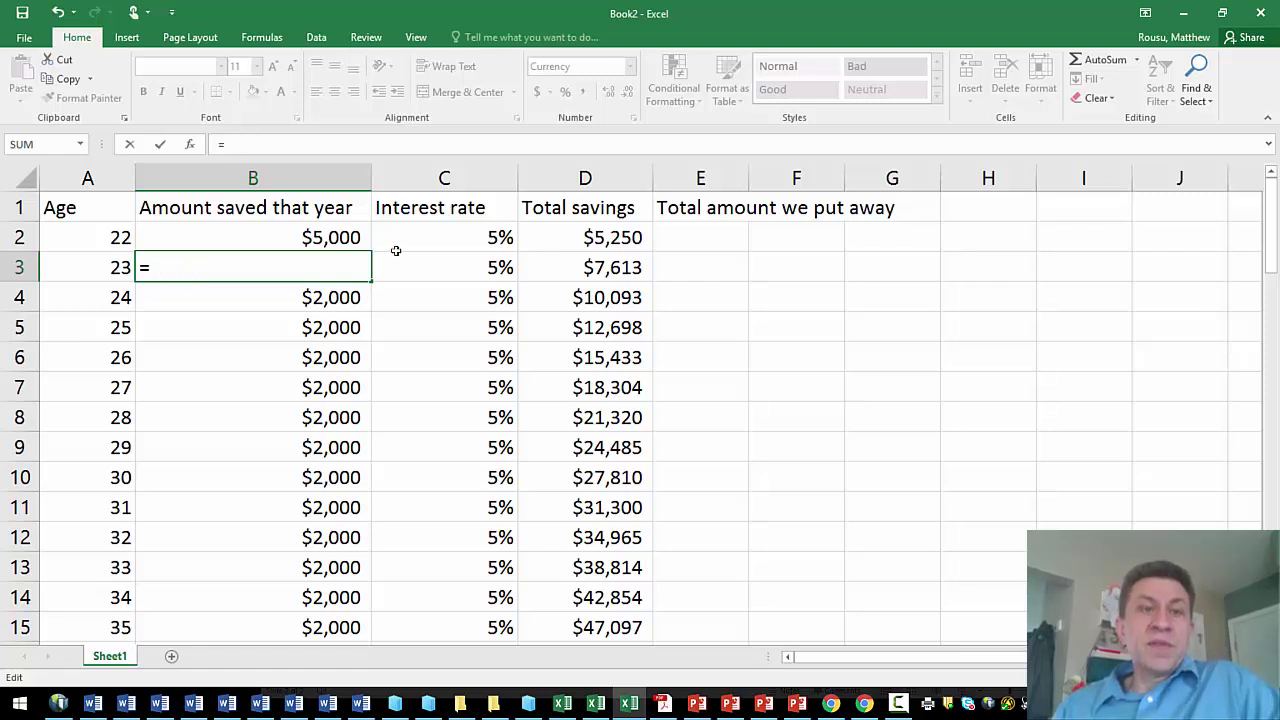
{"action": "left_click", "coordinate": [336, 239]}
{"action": "type", "text": "*"}
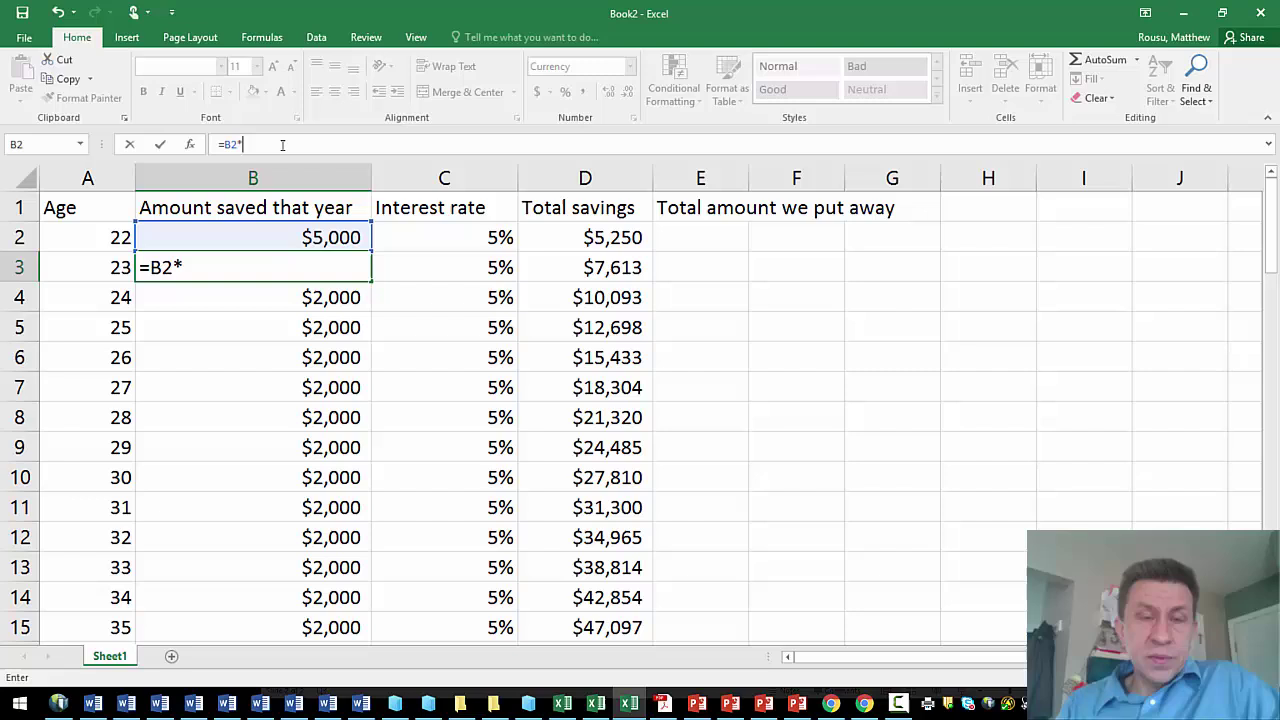
{"action": "type", "text": "(1.05"}
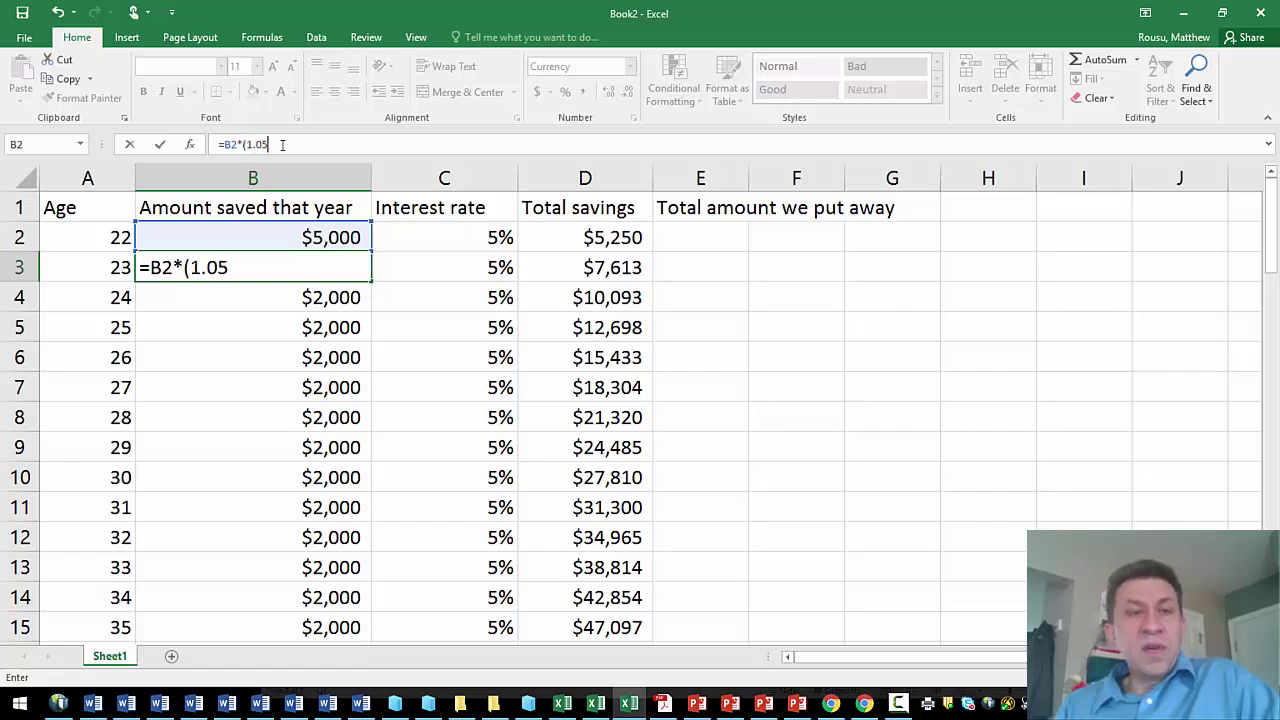
{"action": "key", "text": "Return"}
{"action": "left_click", "coordinate": [283, 267]}
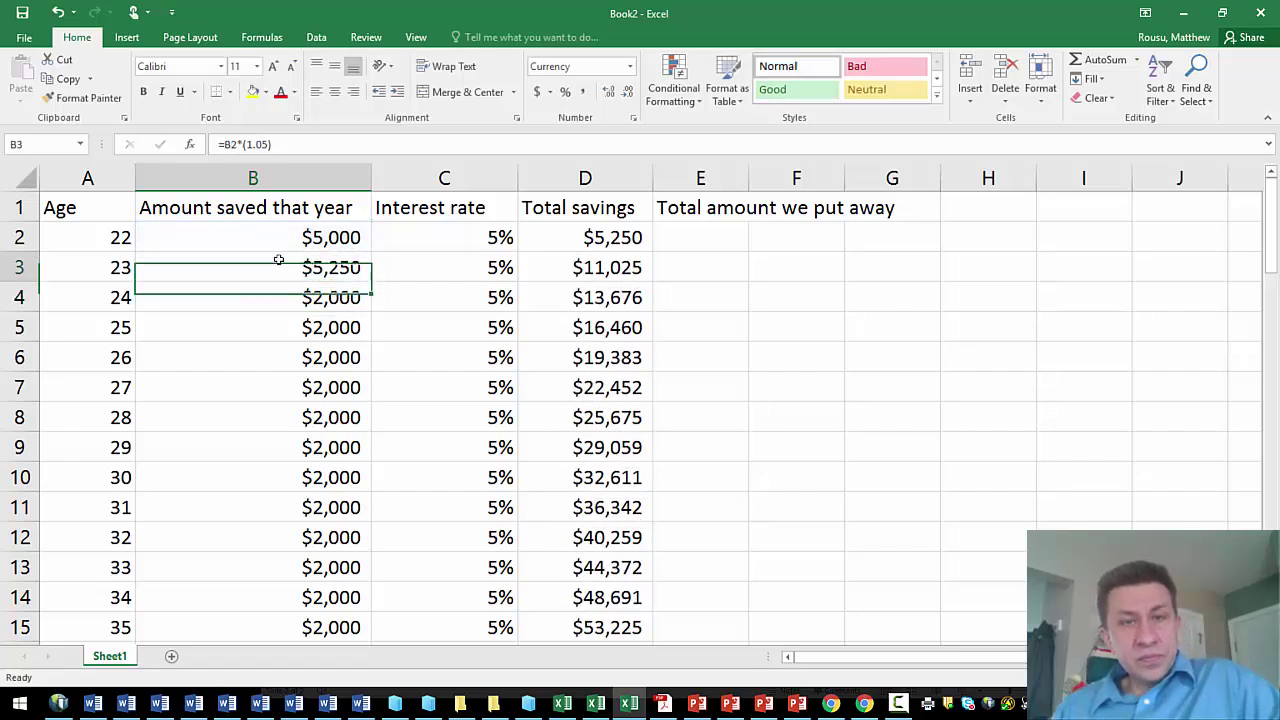
{"action": "key", "text": "ctrl+c"}
- Paste the 5% growth formula into B4:B45 and check the $1,882,573 total at 65
{"action": "left_click_drag", "start_coordinate": [284, 292], "coordinate": [297, 266]}
{"action": "key", "text": "ctrl+v"}
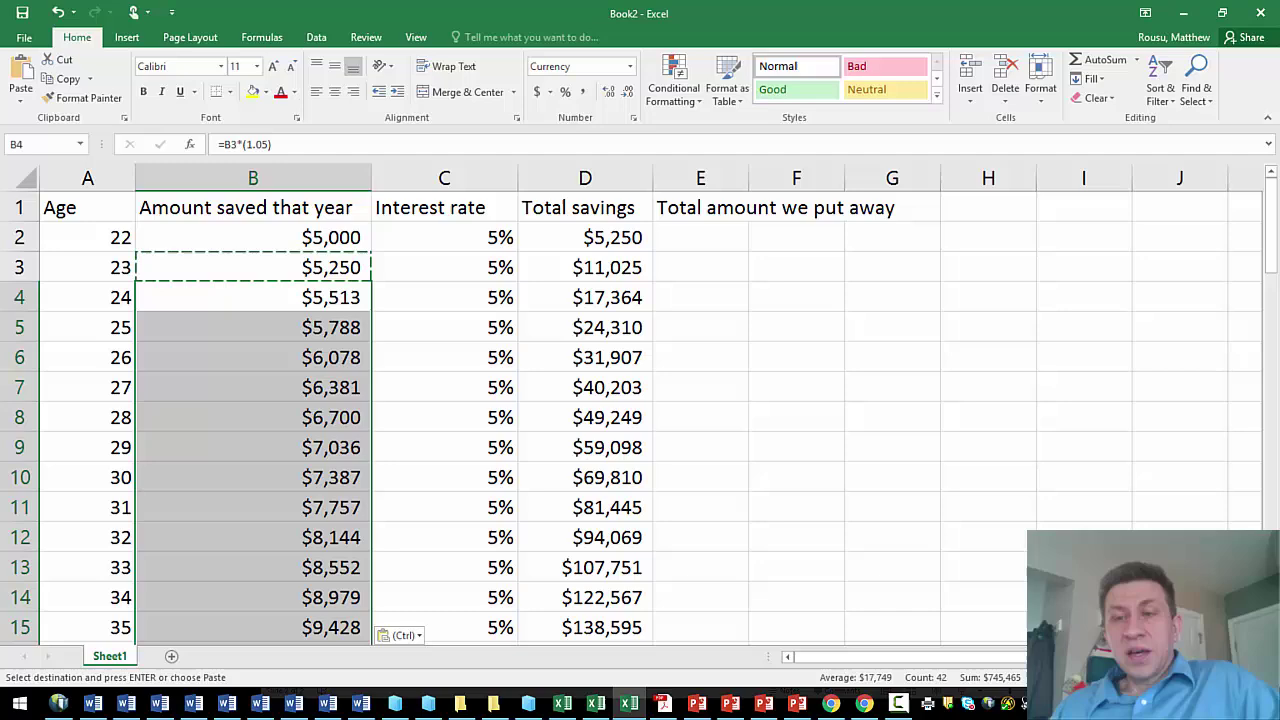
{"action": "left_click", "coordinate": [1275, 507]}
{"action": "left_click", "coordinate": [1275, 507]}
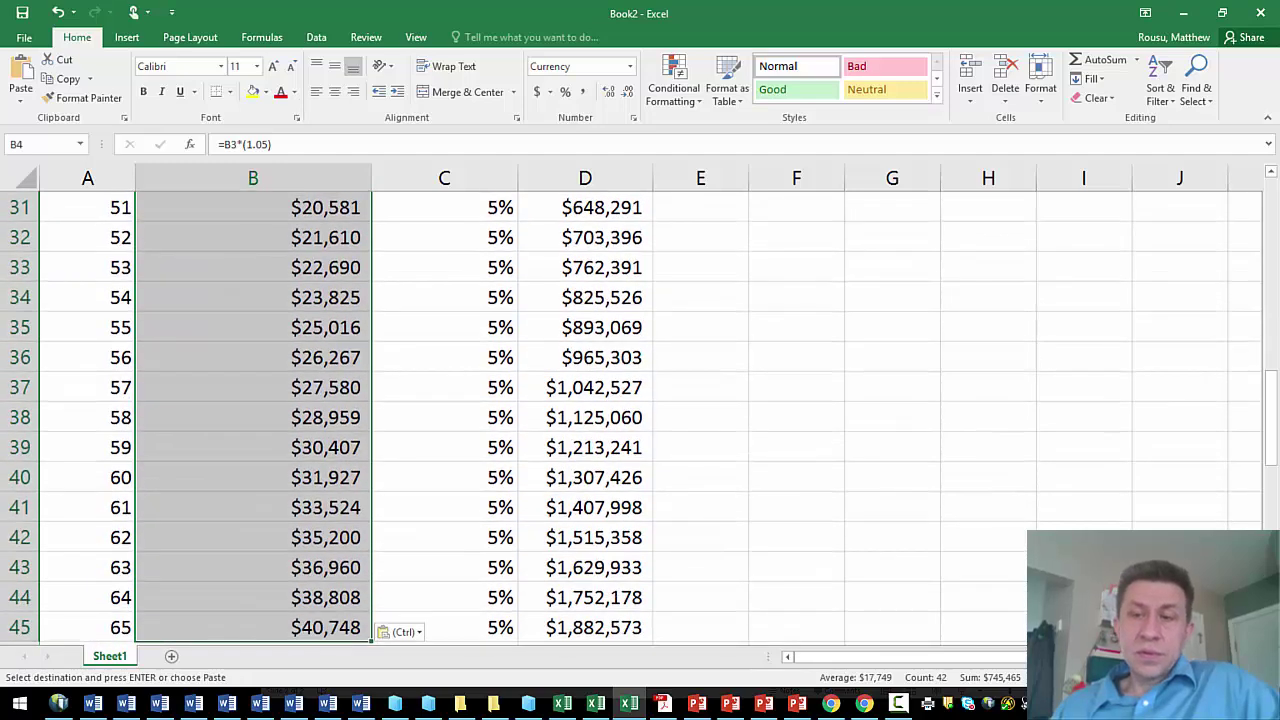
{"action": "scroll", "coordinate": [1020, 517], "scroll_direction": "down", "scroll_amount": 2}
{"action": "left_click", "coordinate": [613, 563]}
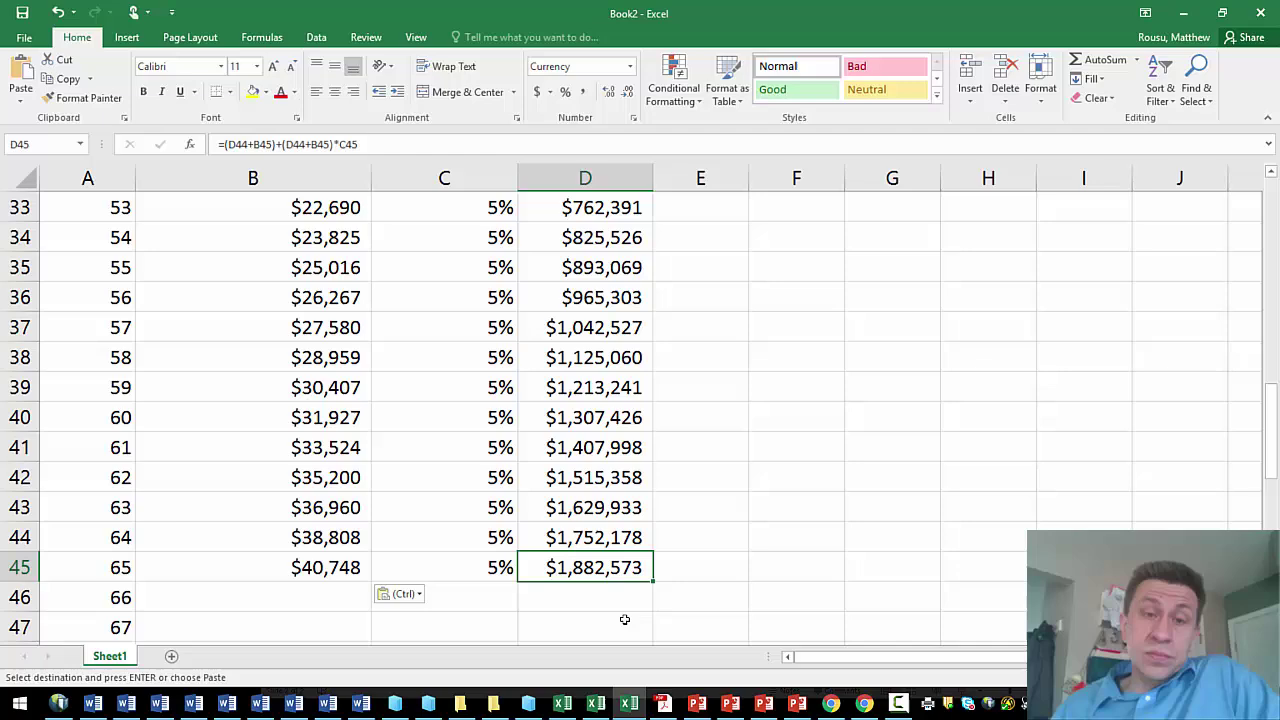
{"action": "key", "text": "ctrl+z"}
{"action": "left_click_drag", "start_coordinate": [1270, 430], "coordinate": [1272, 190]}
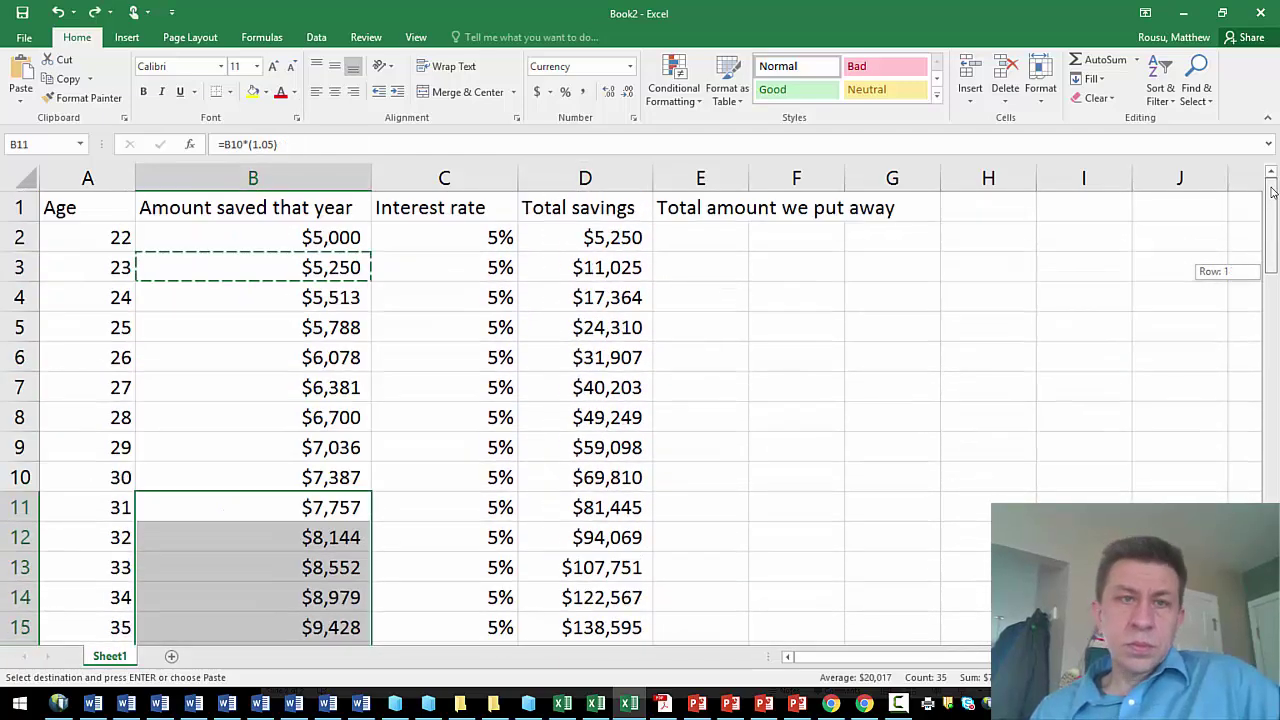
- Paste B2's $5,000 over B3:B45 and confirm the age-65 total of $793,501
{"action": "left_click", "coordinate": [300, 238]}
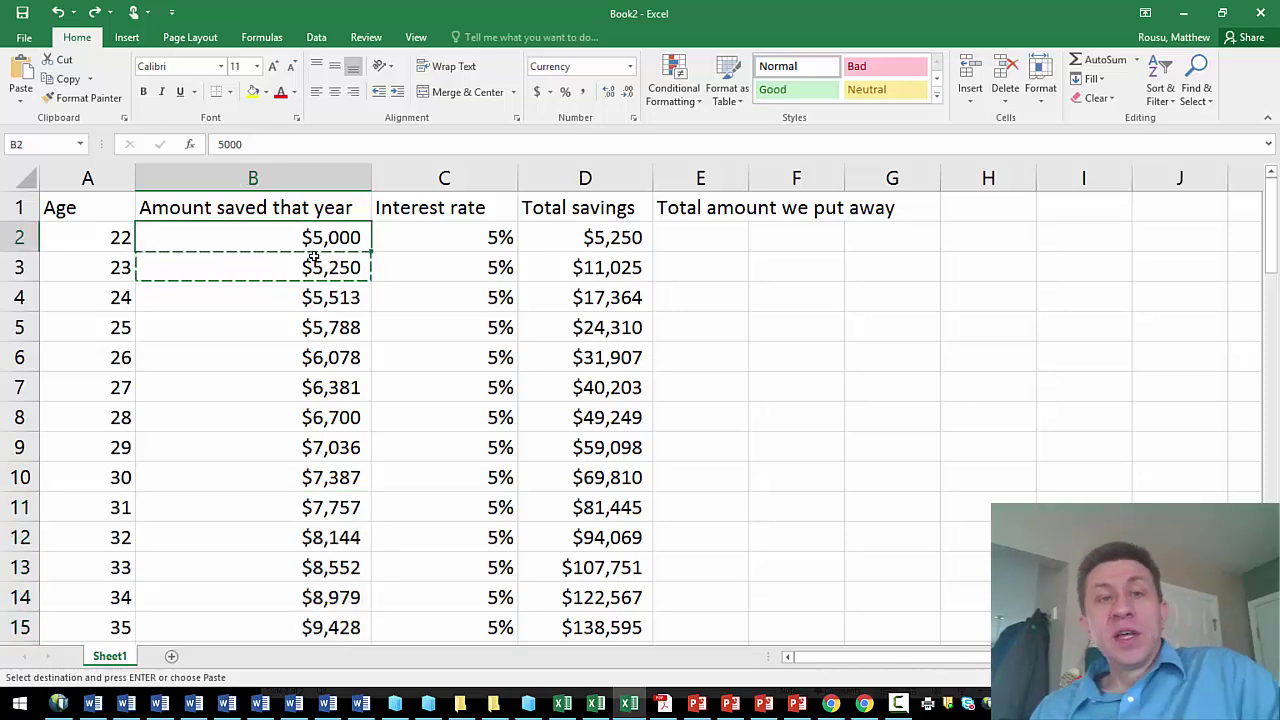
{"action": "key", "text": "ctrl+c"}
{"action": "left_click_drag", "start_coordinate": [313, 273], "coordinate": [339, 485]}
{"action": "key", "text": "ctrl+v"}
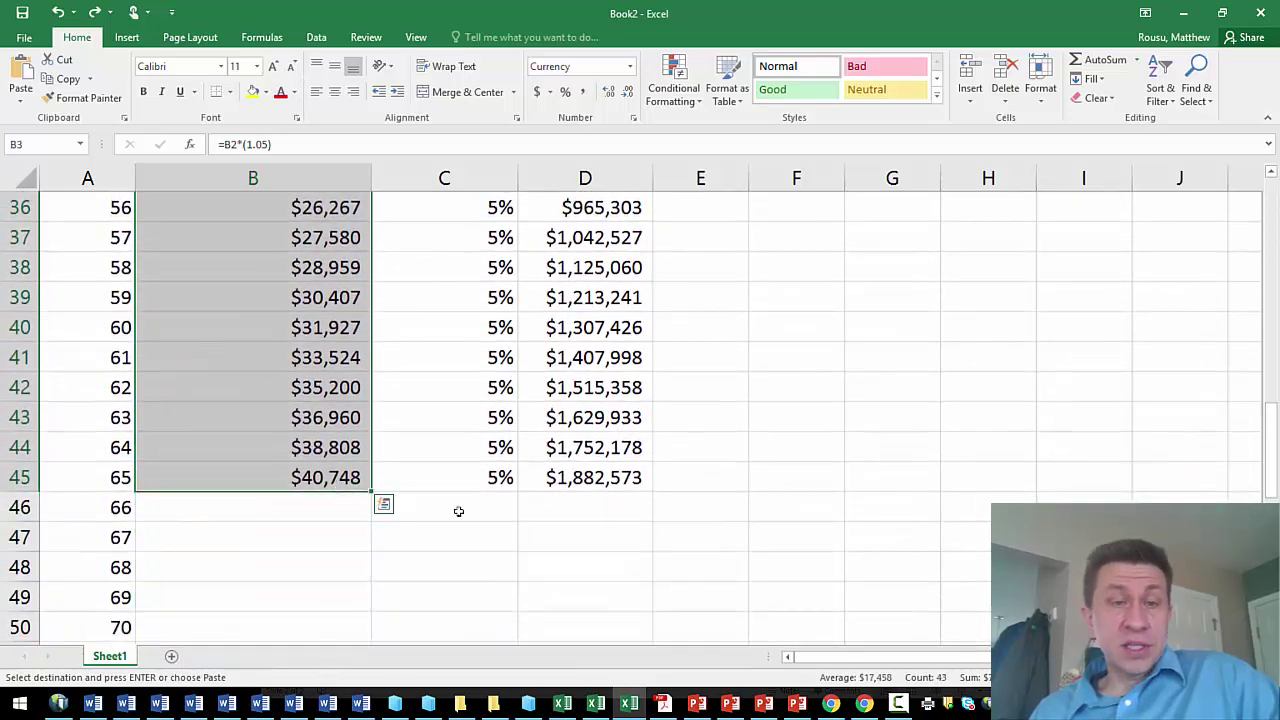
{"action": "scroll", "coordinate": [457, 512], "scroll_direction": "up", "scroll_amount": 12}
{"action": "left_click", "coordinate": [1245, 567]}
{"action": "scroll", "coordinate": [1012, 468], "scroll_direction": "down", "scroll_amount": 15}
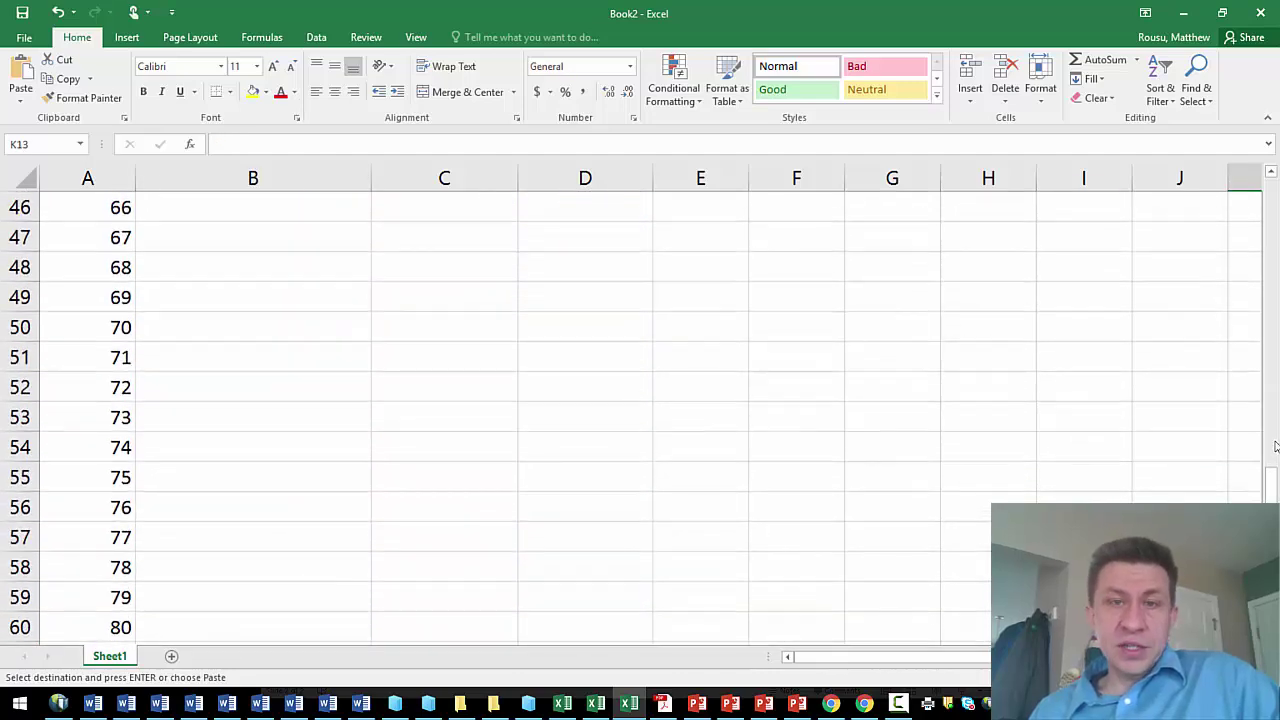
{"action": "scroll", "coordinate": [1020, 349], "scroll_direction": "up", "scroll_amount": 3}
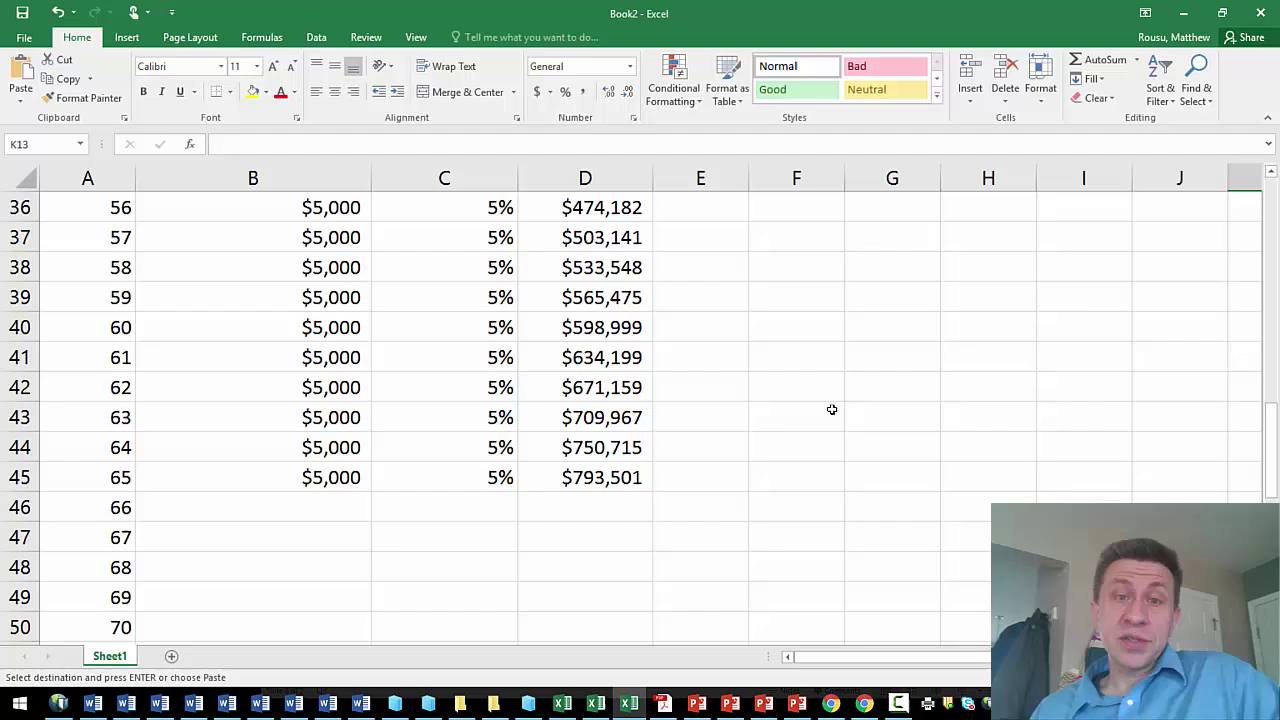
{"action": "left_click", "coordinate": [594, 484]}
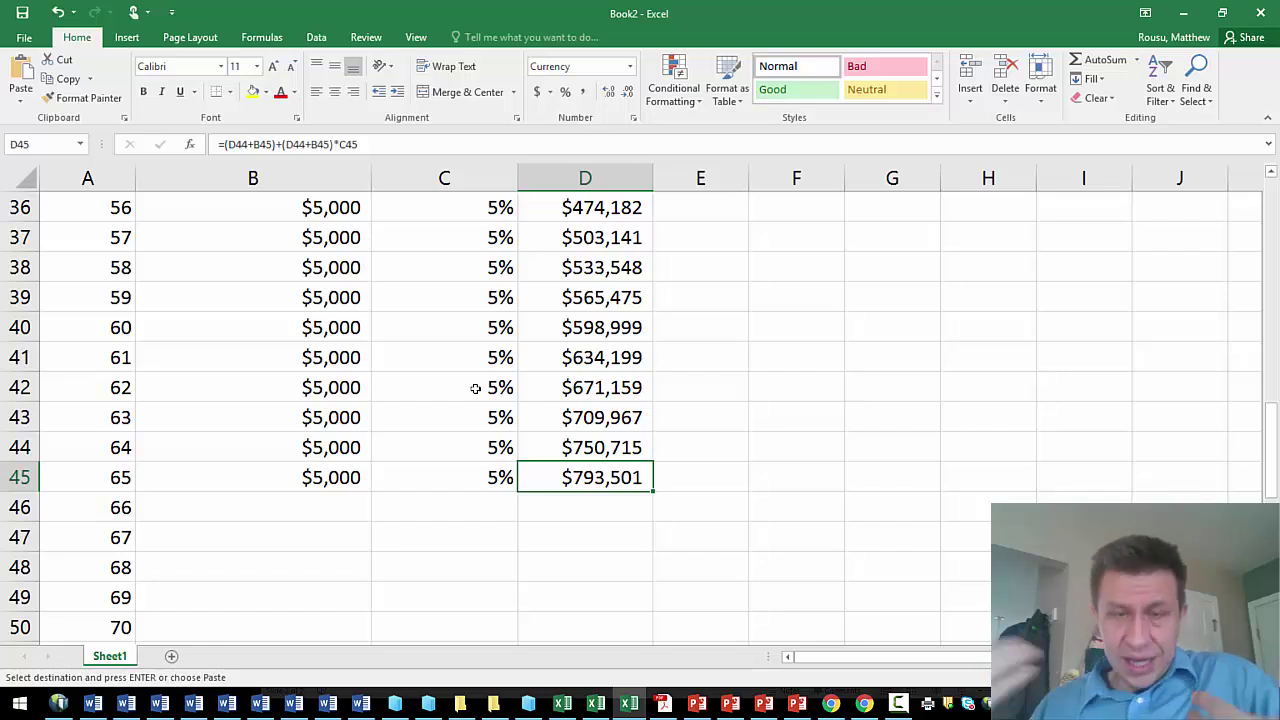
- Clear the amounts for ages 31–65 and select the age 22–30 amounts
{"action": "left_click_drag", "start_coordinate": [1274, 494], "coordinate": [1250, 227]}
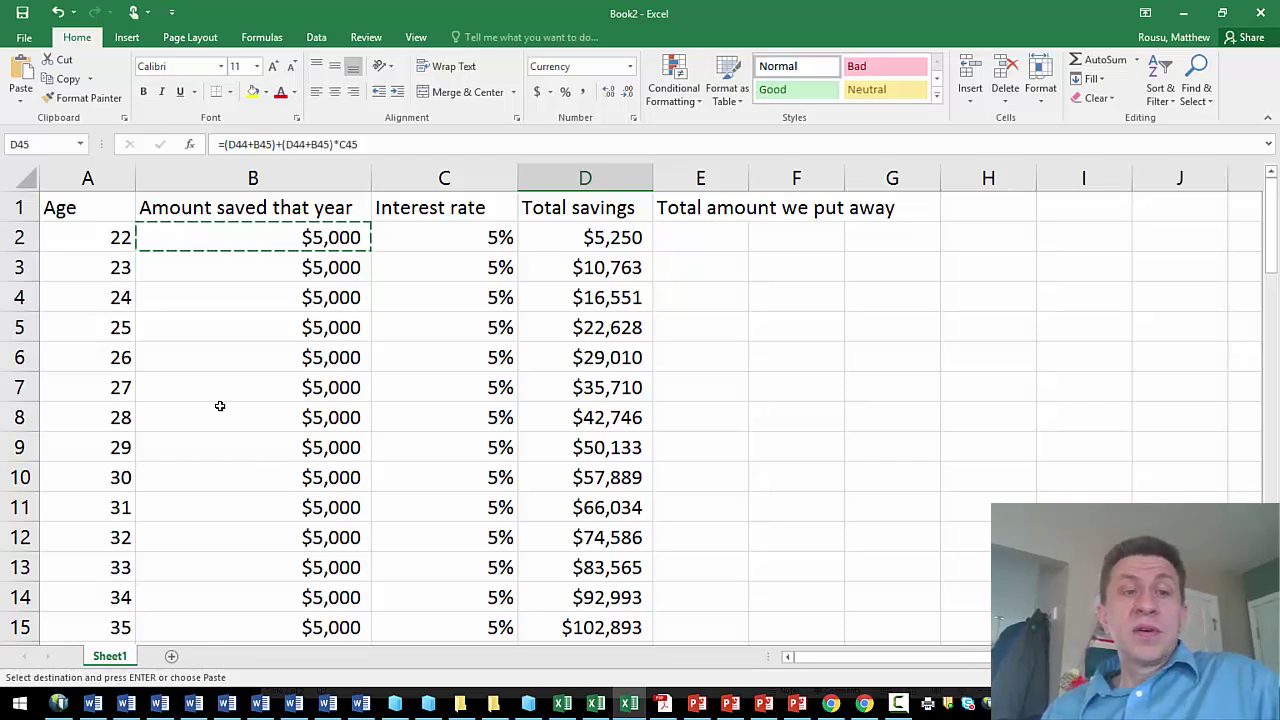
{"action": "left_click_drag", "start_coordinate": [270, 505], "coordinate": [251, 197]}
{"action": "scroll", "coordinate": [529, 286], "scroll_direction": "up", "scroll_amount": 14}
{"action": "key", "text": "Escape"}
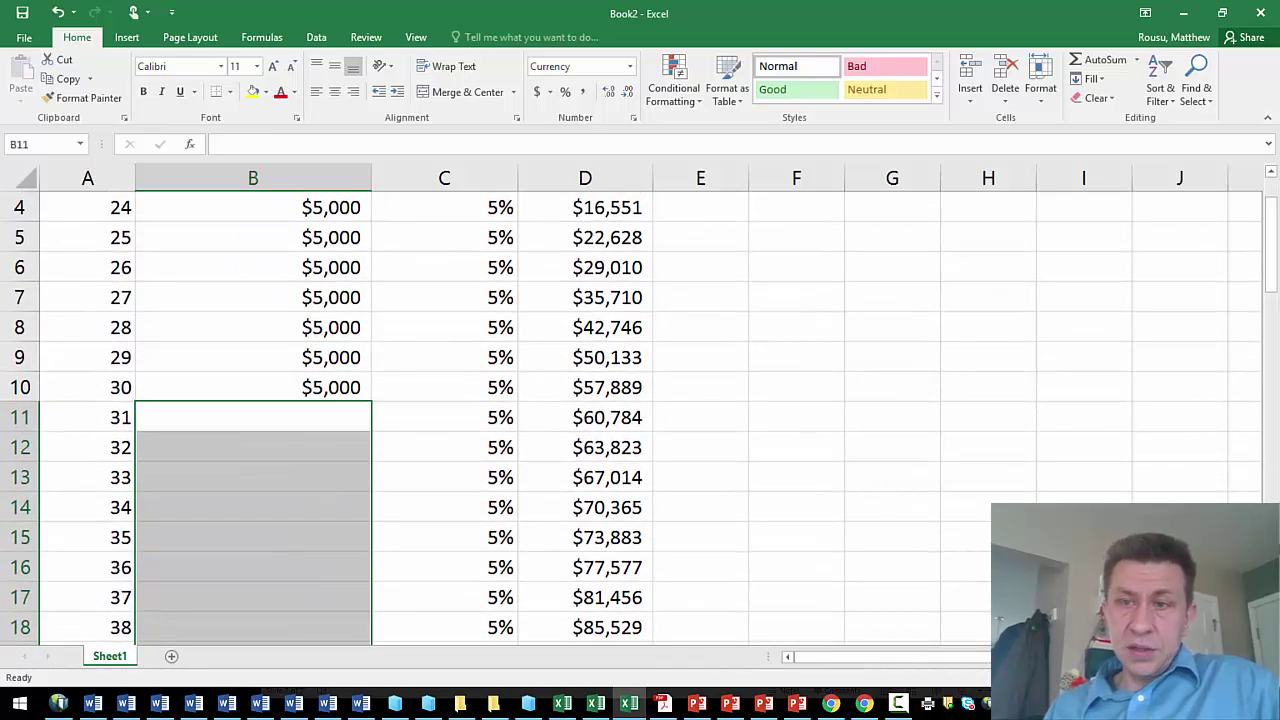
{"action": "scroll", "coordinate": [1020, 440], "scroll_direction": "down", "scroll_amount": 10}
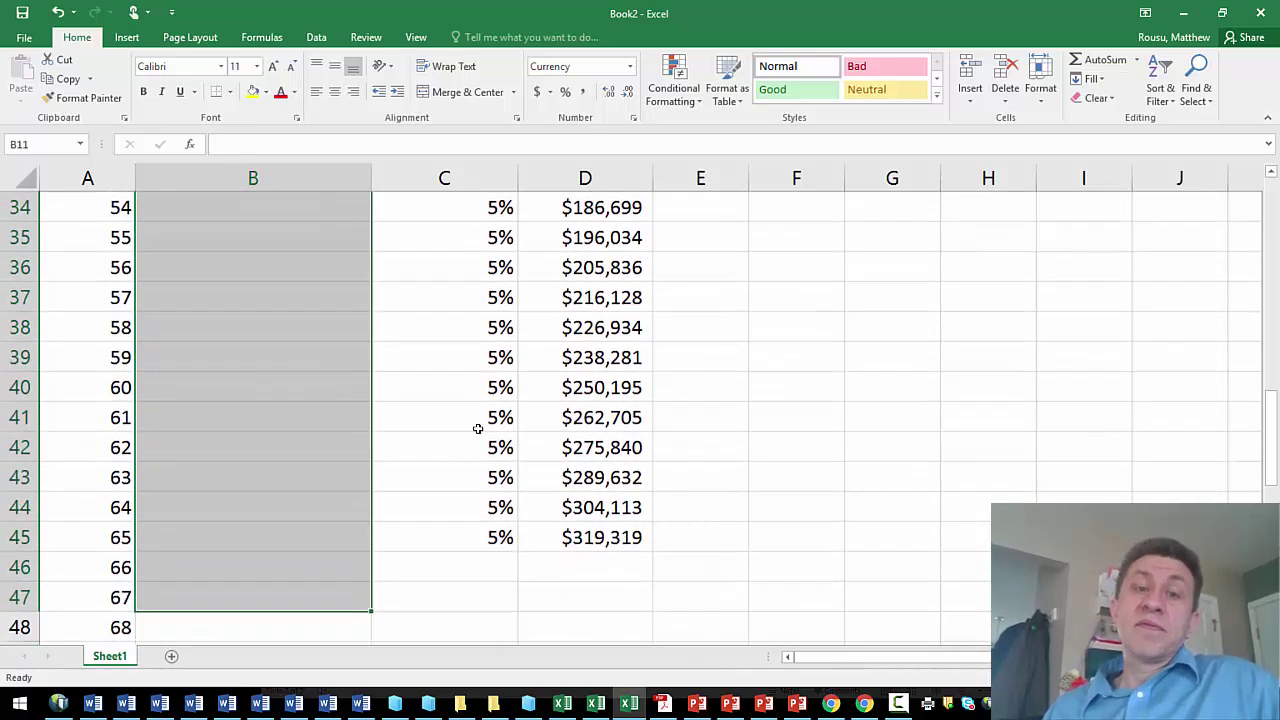
{"action": "left_click", "coordinate": [585, 537]}
{"action": "left_click_drag", "start_coordinate": [1272, 396], "coordinate": [1270, 281]}
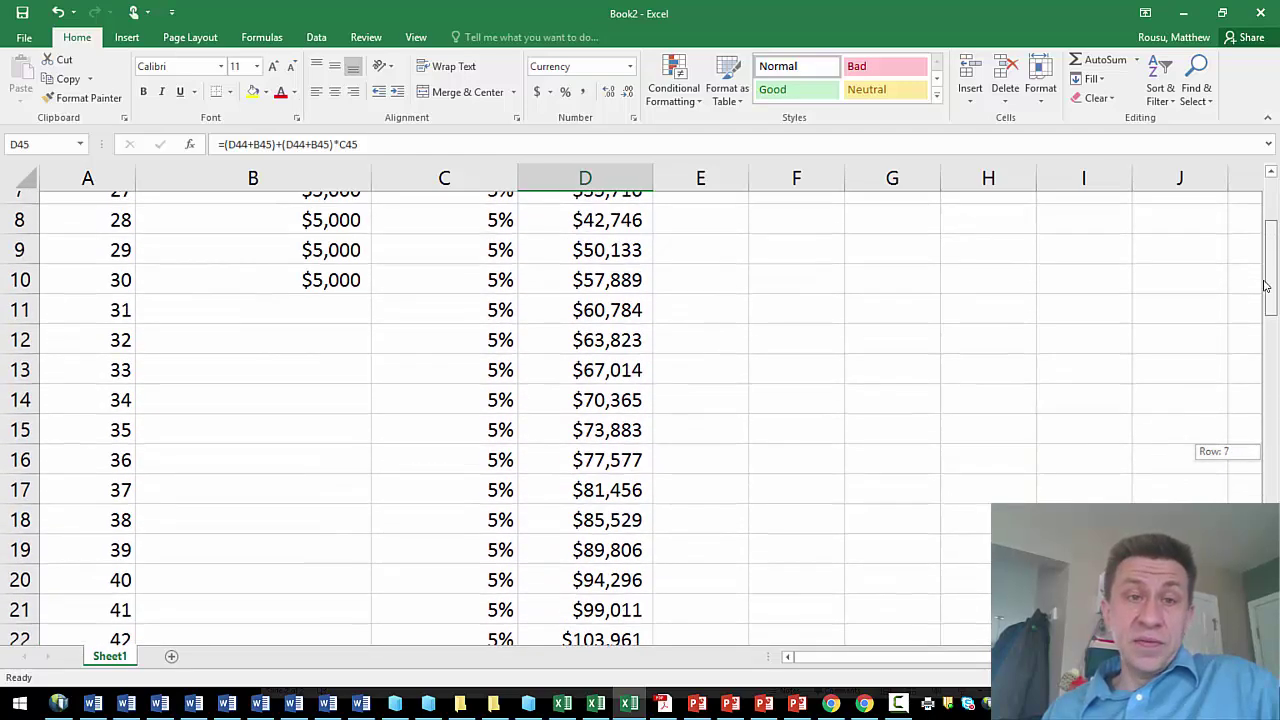
{"action": "left_click_drag", "start_coordinate": [288, 297], "coordinate": [254, 225]}
- Clear the age 22–30 amounts and enter 5000 for age 30
{"action": "key", "text": "Delete"}
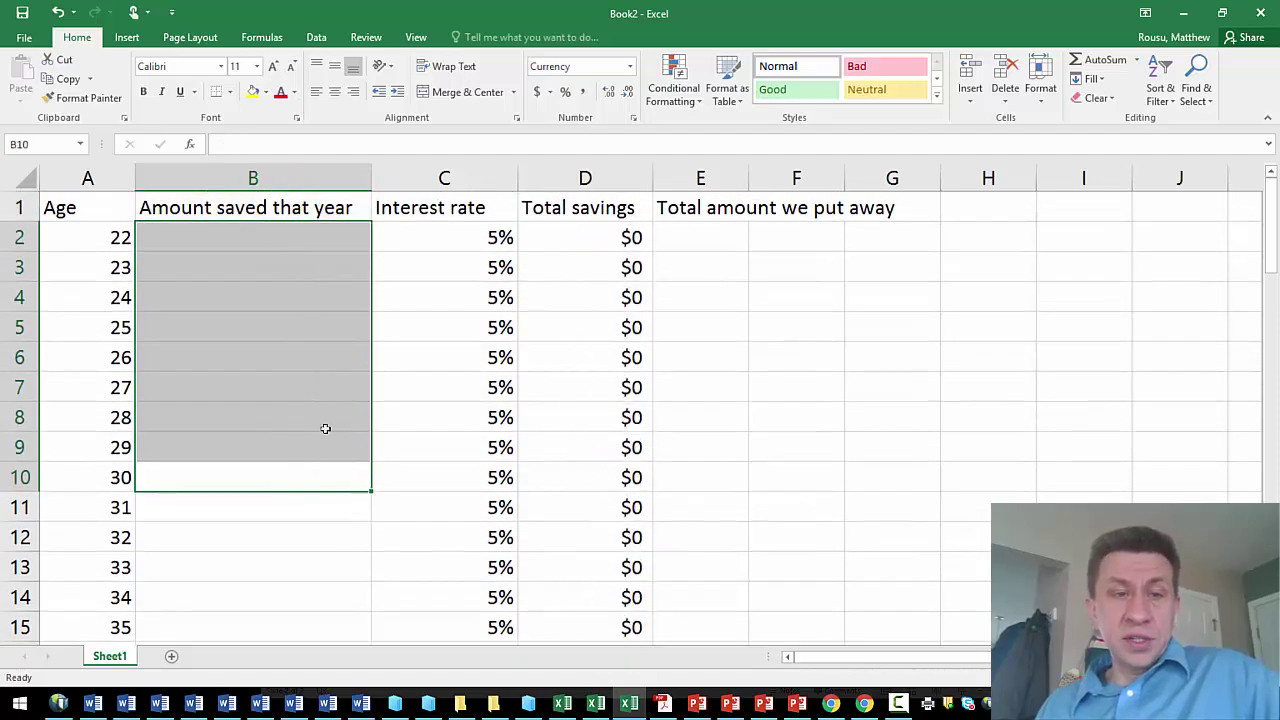
{"action": "left_click", "coordinate": [281, 480]}
{"action": "type", "text": "5000"}
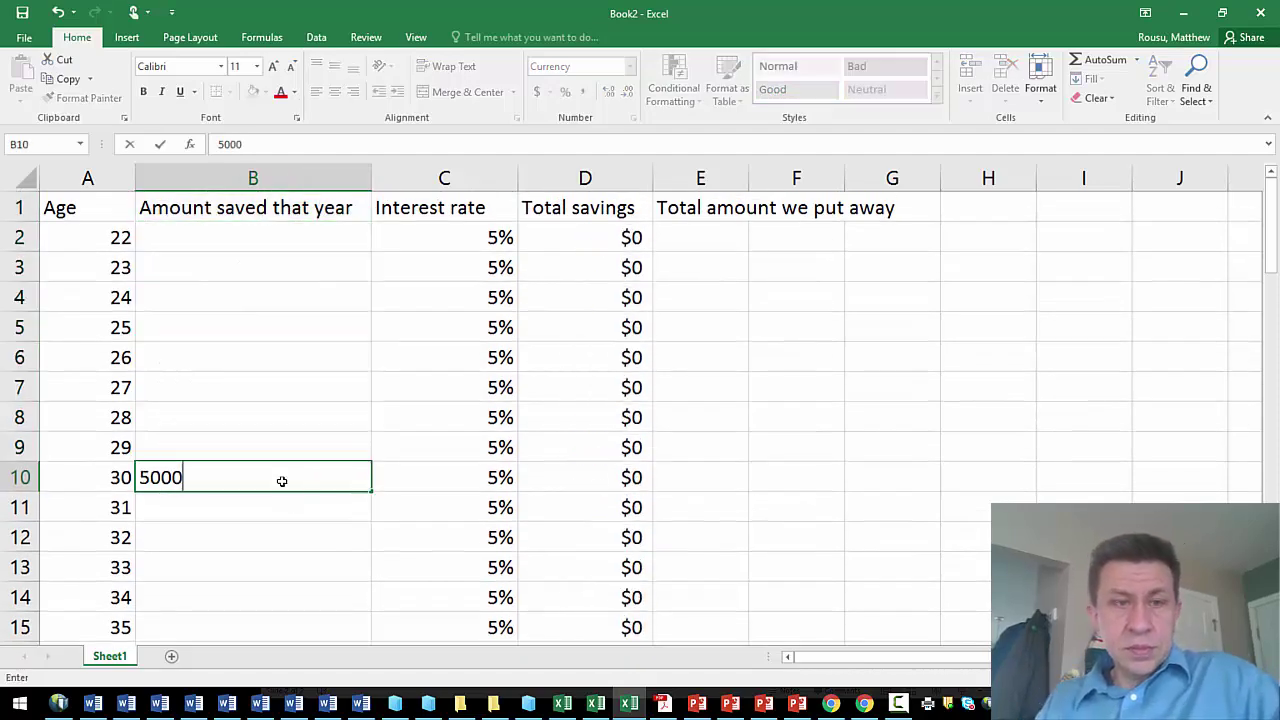
{"action": "key", "text": "Return"}
- Copy $5,000 into ages 31 through 38, giving $216,128 total at age 65
{"action": "left_click", "coordinate": [282, 481]}
{"action": "key", "text": "ctrl+c"}
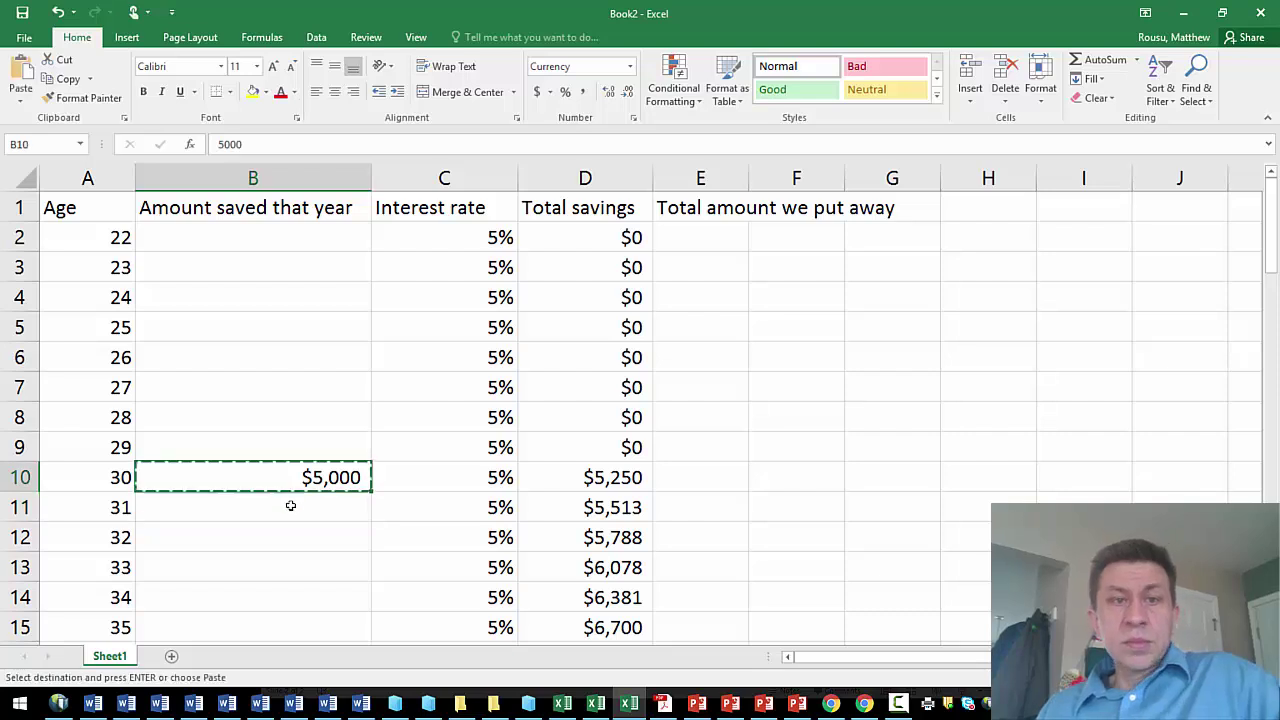
{"action": "left_click_drag", "start_coordinate": [291, 503], "coordinate": [250, 627]}
{"action": "key", "text": "ctrl+v"}
{"action": "scroll", "coordinate": [1011, 383], "scroll_direction": "down", "scroll_amount": 10}
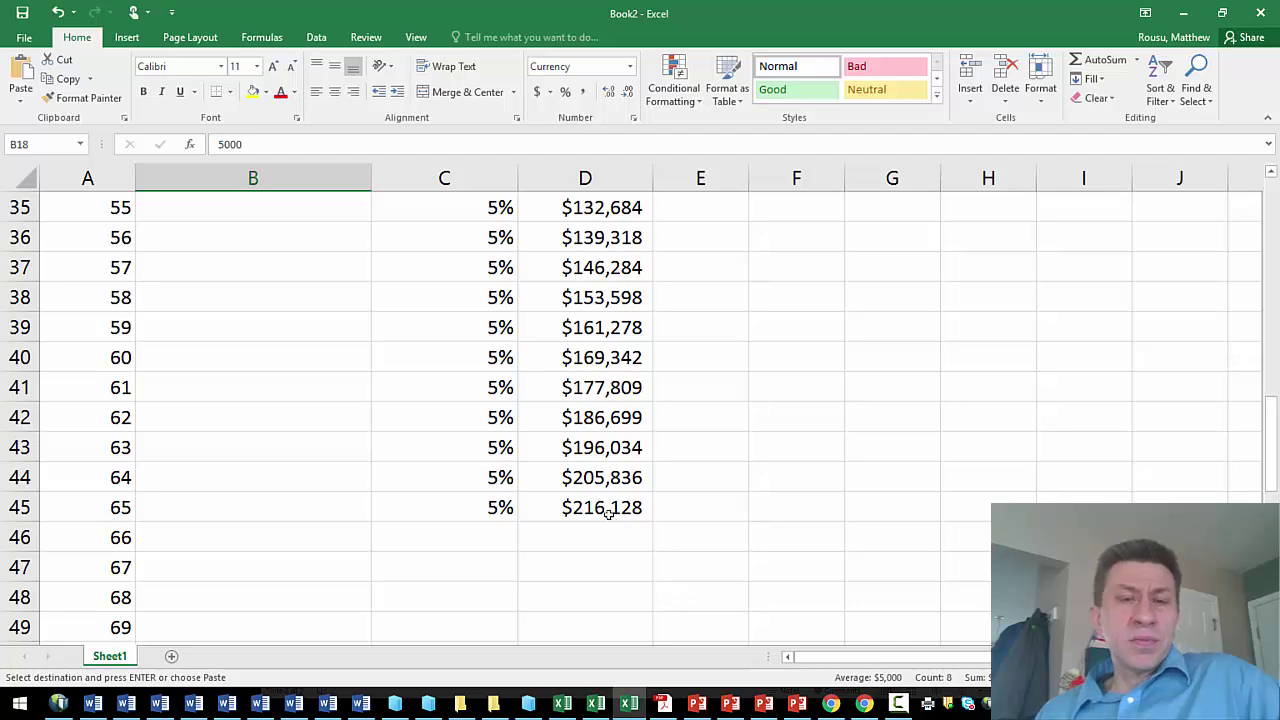
{"action": "left_click", "coordinate": [607, 513]}
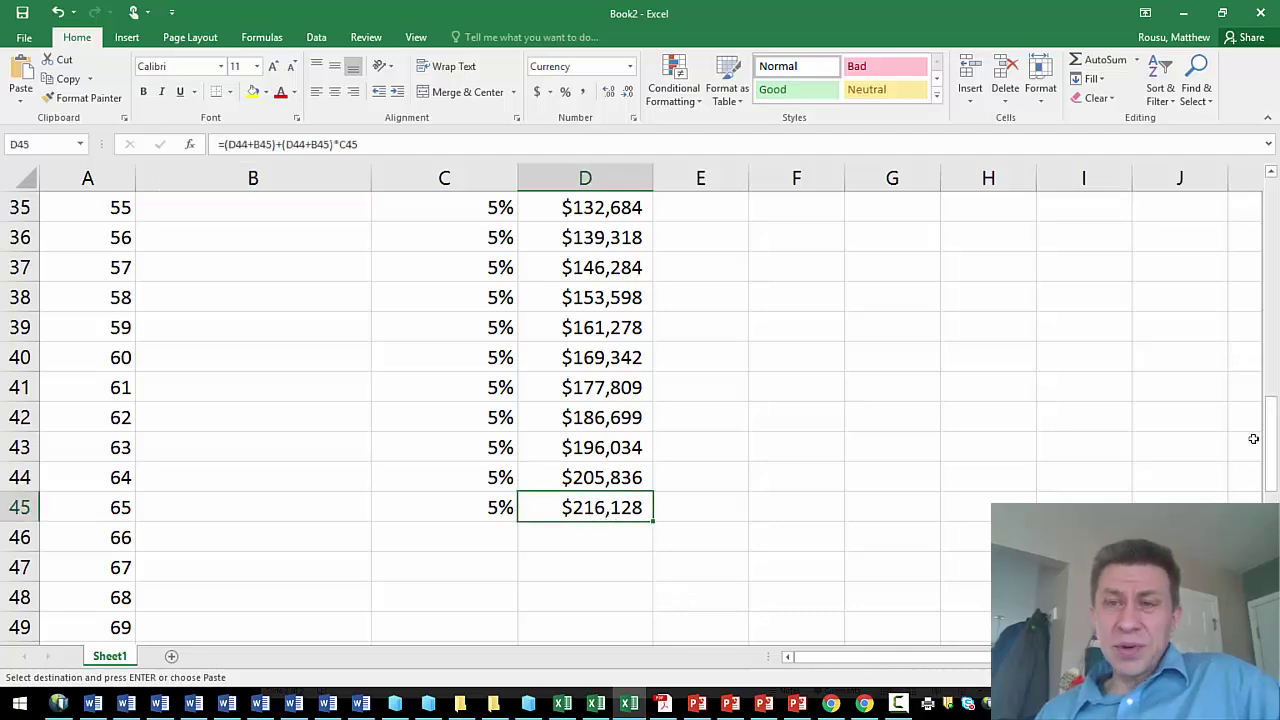
{"action": "scroll", "coordinate": [1253, 439], "scroll_direction": "up", "scroll_amount": 6}
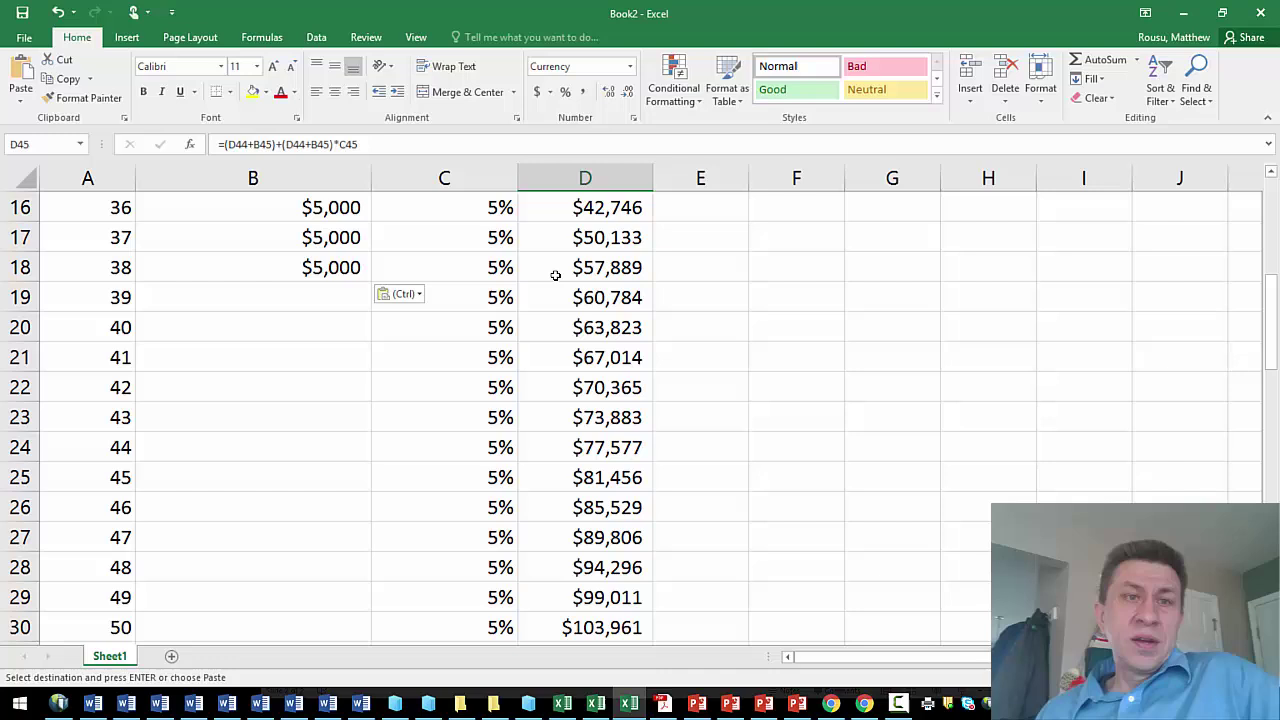
- Copy the $5,000 amount into ages 39 through 43
{"action": "left_click", "coordinate": [342, 268]}
{"action": "key", "text": "ctrl+c"}
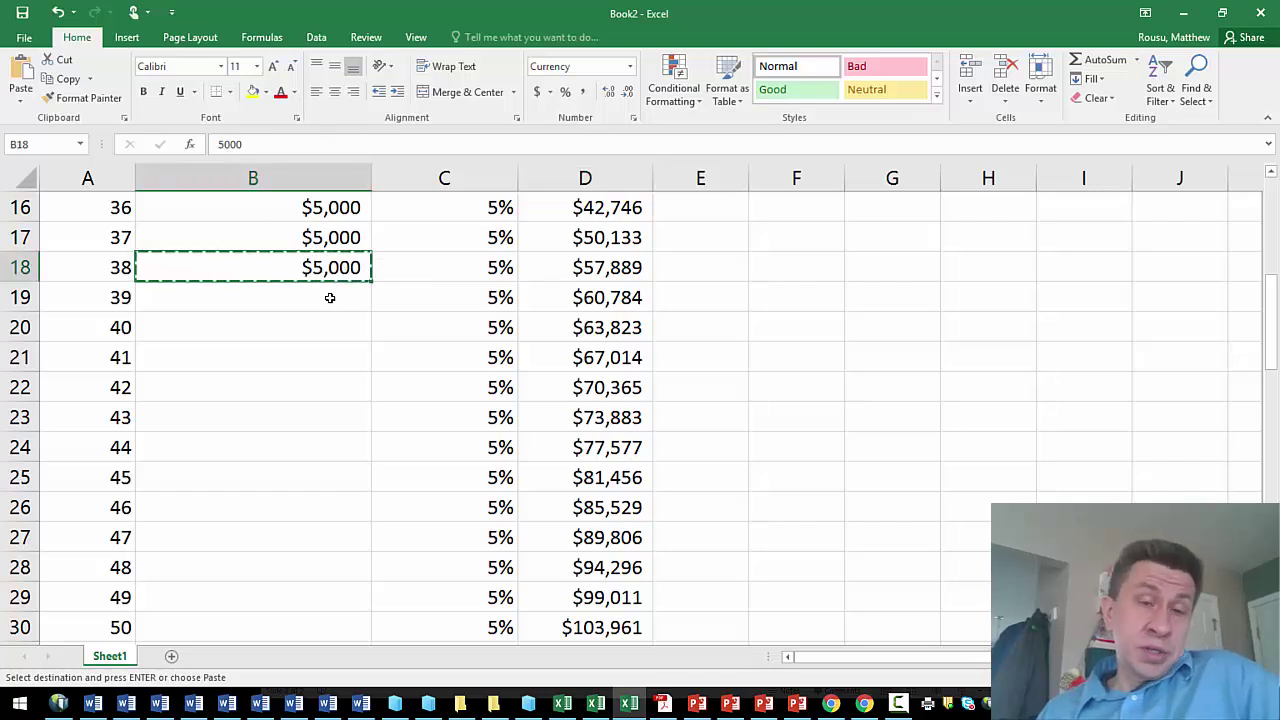
{"action": "left_click_drag", "start_coordinate": [330, 298], "coordinate": [304, 415]}
{"action": "key", "text": "ctrl+v"}
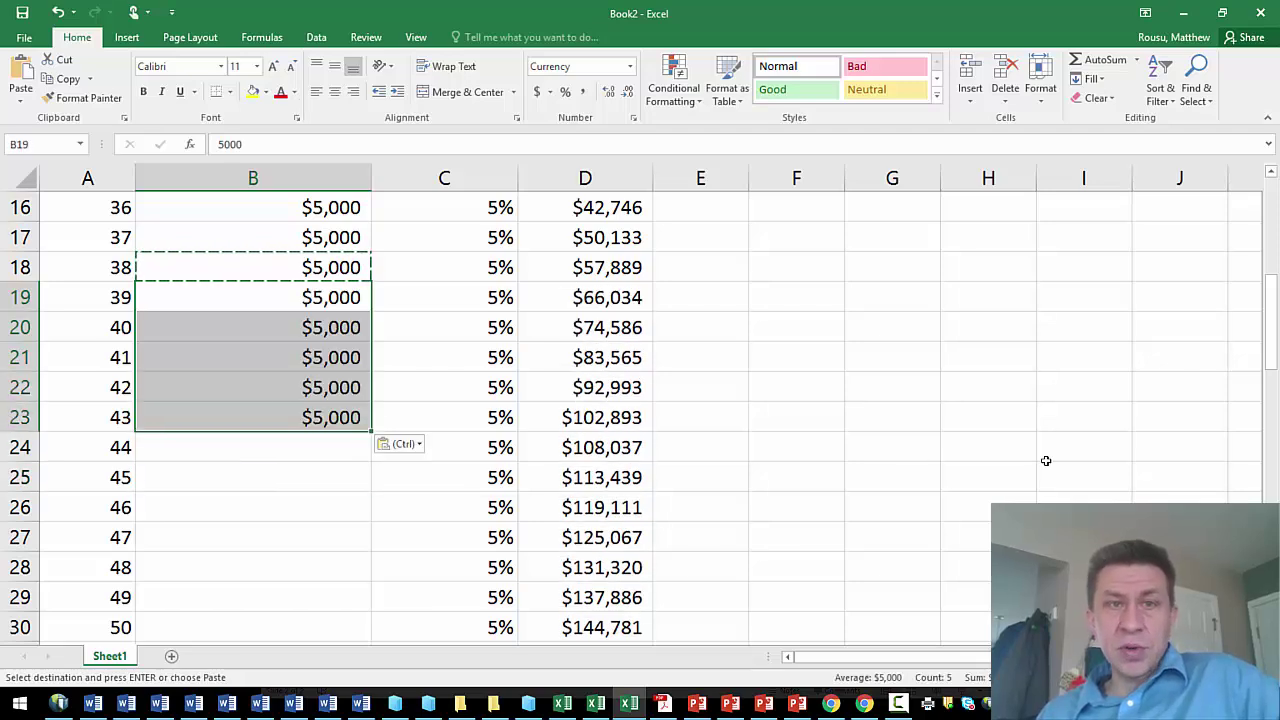
{"action": "mouse_move", "coordinate": [1275, 345]}
{"action": "left_mouse_down"}
{"action": "mouse_move", "coordinate": [1275, 452]}
{"action": "mouse_move", "coordinate": [1275, 370]}
{"action": "left_mouse_up"}
- Extend $5,000 to ages 44 and 45, removing the extra amount pasted at age 46
{"action": "left_click", "coordinate": [296, 291]}
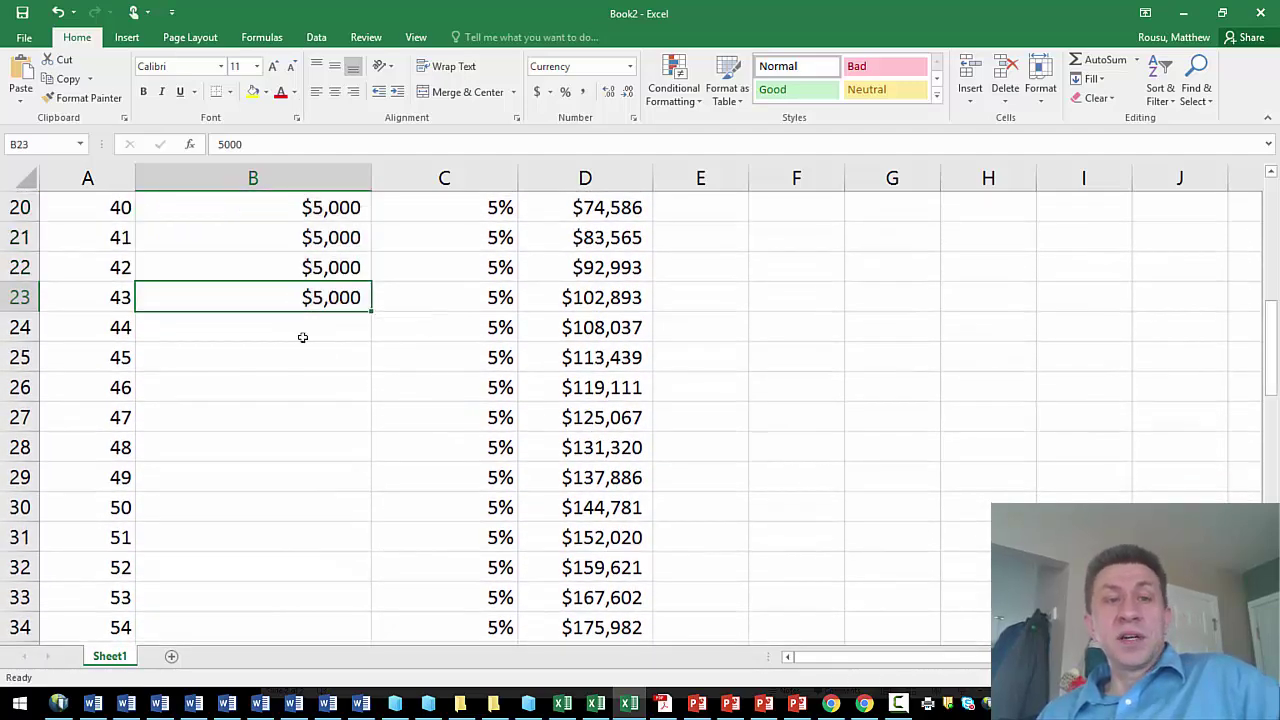
{"action": "key", "text": "ctrl+c"}
{"action": "left_click_drag", "start_coordinate": [300, 334], "coordinate": [296, 360]}
{"action": "key", "text": "ctrl+v"}
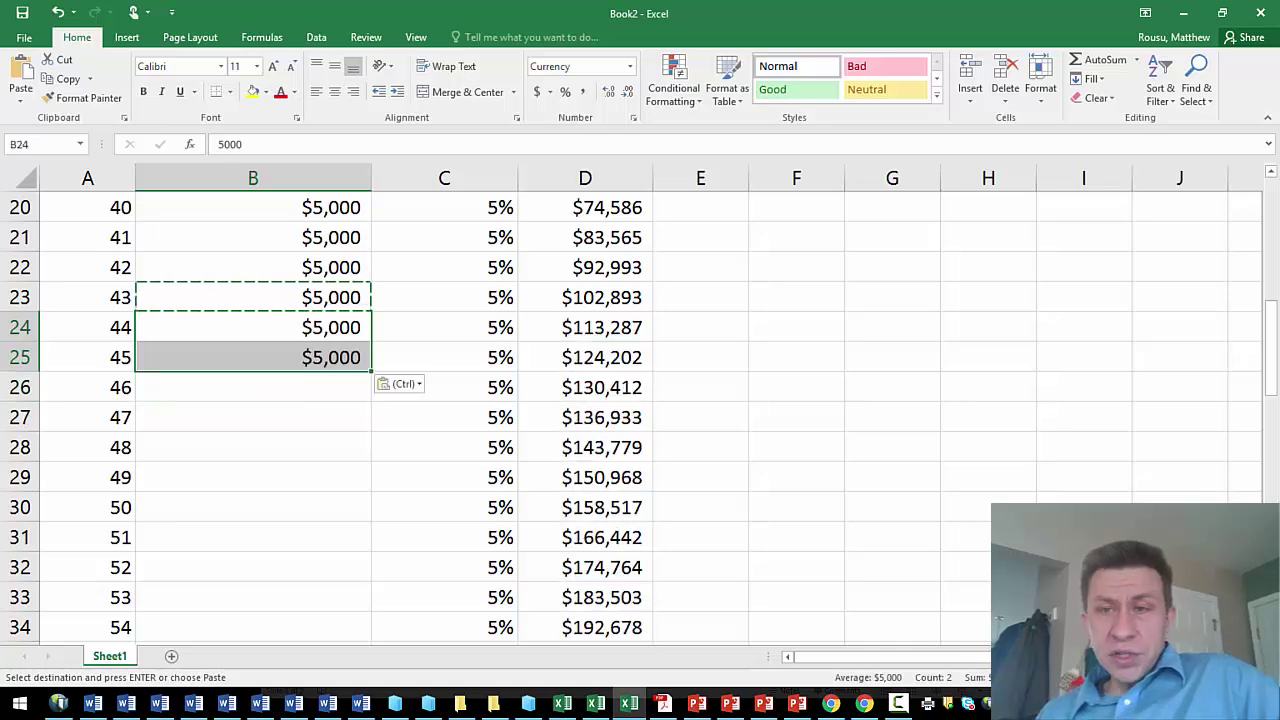
{"action": "mouse_move", "coordinate": [1270, 355]}
{"action": "left_mouse_down"}
{"action": "mouse_move", "coordinate": [1268, 442]}
{"action": "mouse_move", "coordinate": [1270, 368]}
{"action": "left_mouse_up"}
{"action": "left_click", "coordinate": [288, 300]}
{"action": "key", "text": "ctrl+c"}
{"action": "left_click", "coordinate": [286, 325]}
{"action": "key", "text": "ctrl+v"}
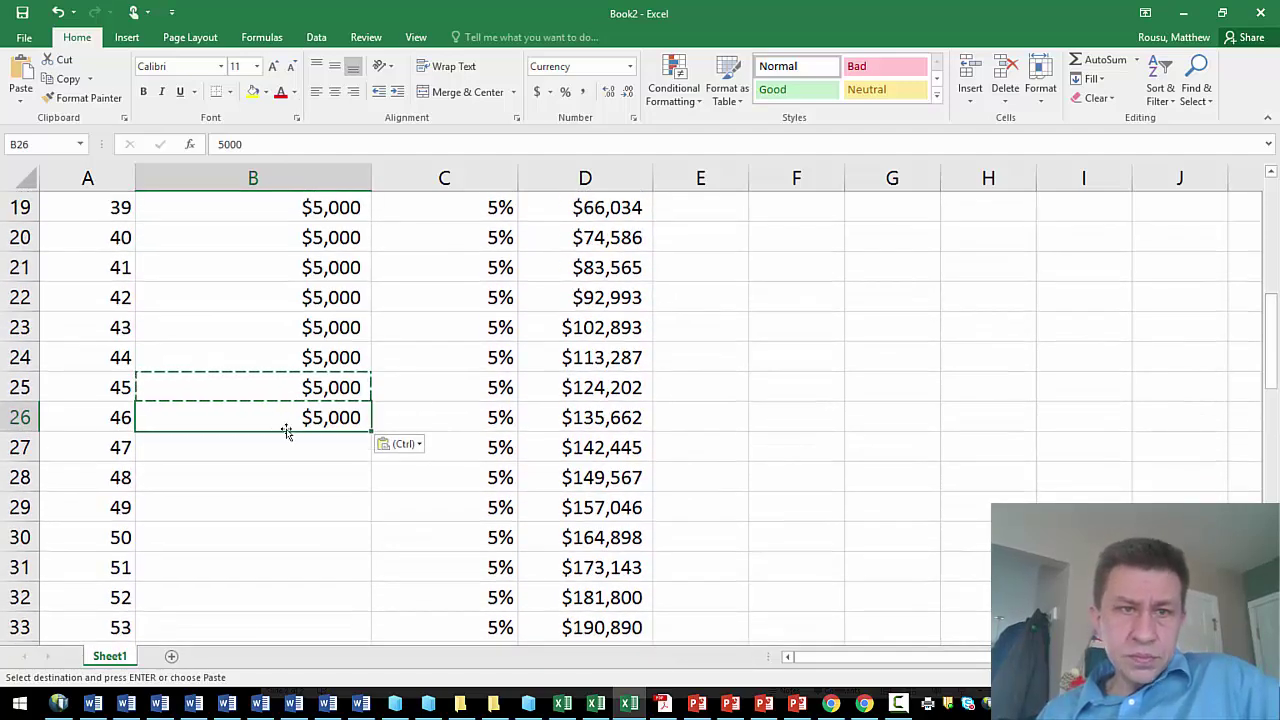
{"action": "key", "text": "Delete"}
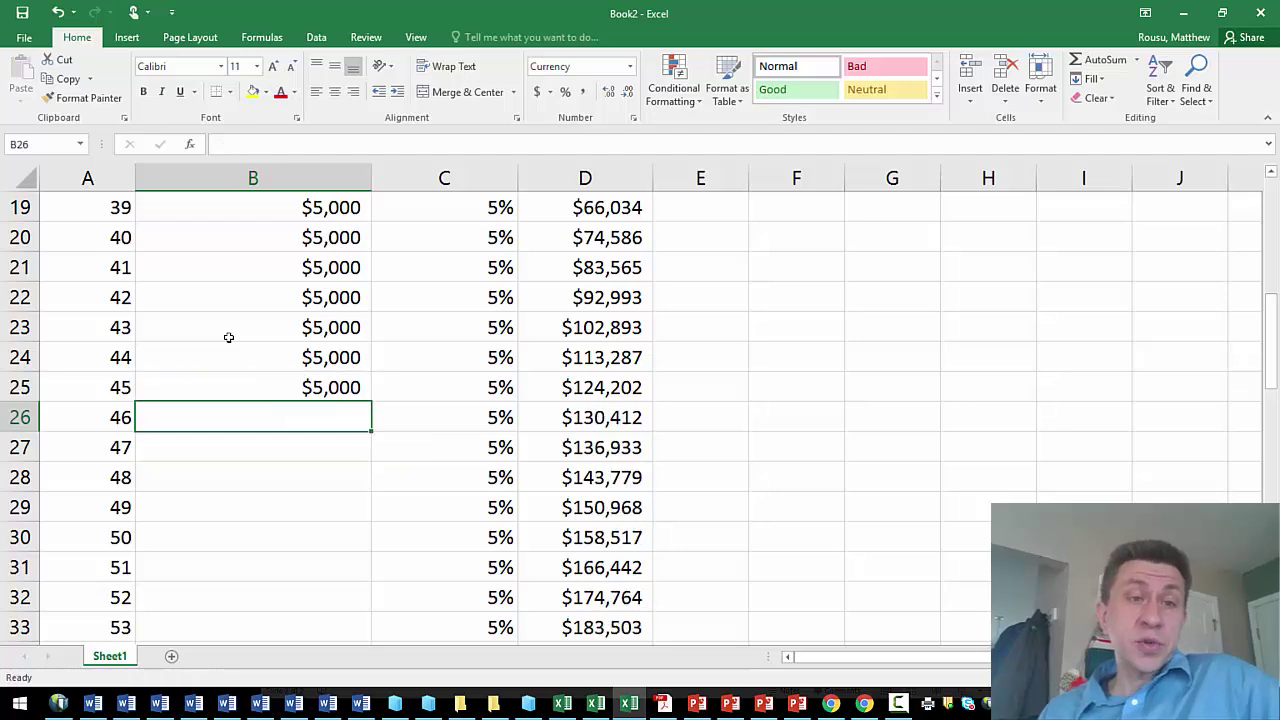
{"action": "left_click_drag", "start_coordinate": [1276, 323], "coordinate": [1240, 300]}
{"action": "left_click_drag", "start_coordinate": [1217, 411], "coordinate": [1214, 298]}
{"action": "left_click", "coordinate": [1214, 327]}
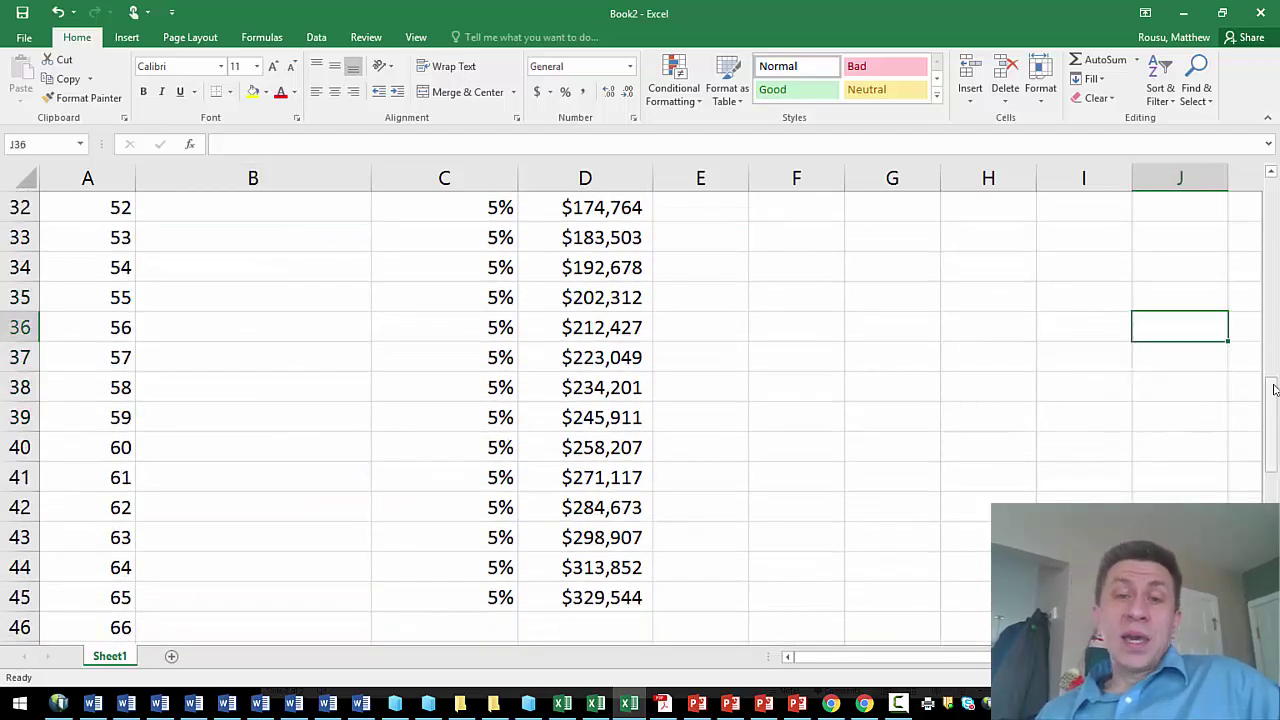
{"action": "left_click_drag", "start_coordinate": [1268, 420], "coordinate": [1179, 210]}
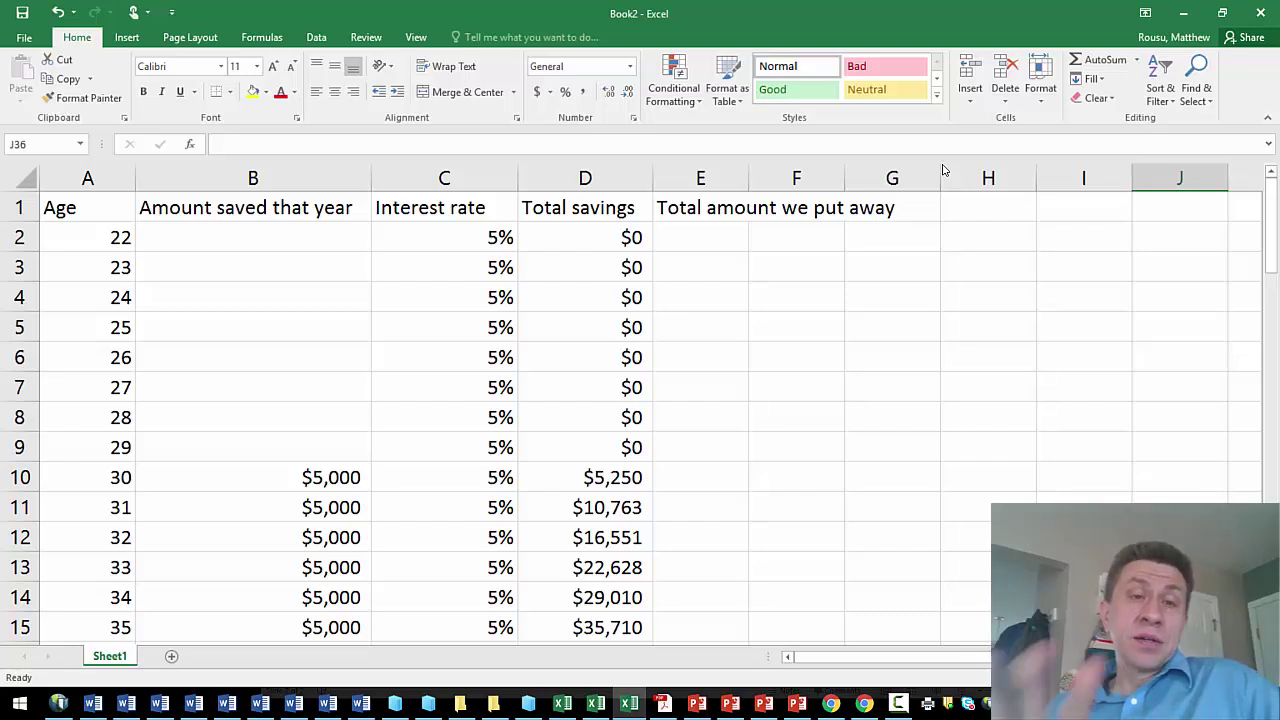